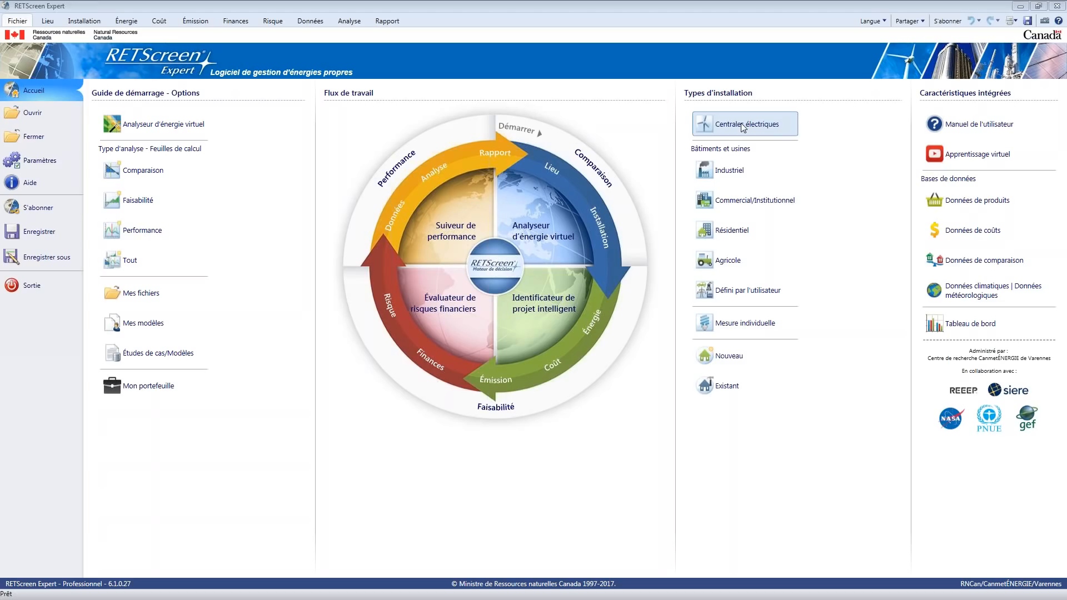
Start a Comparaison type analysis from the start-up options.
{"action": "mouse_move", "coordinate": [745, 188]}
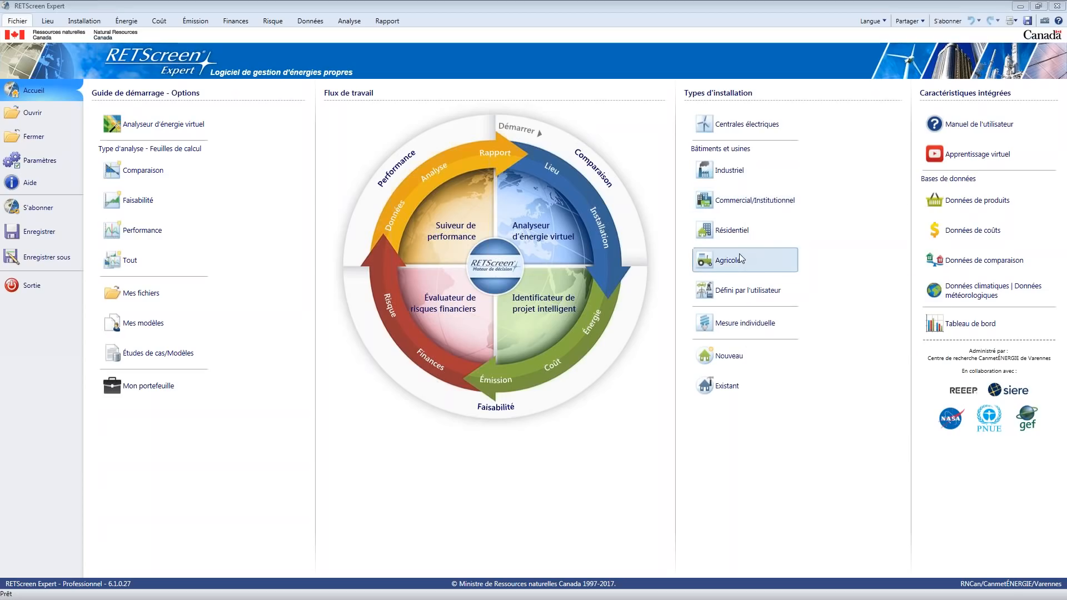
{"action": "mouse_move", "coordinate": [739, 259]}
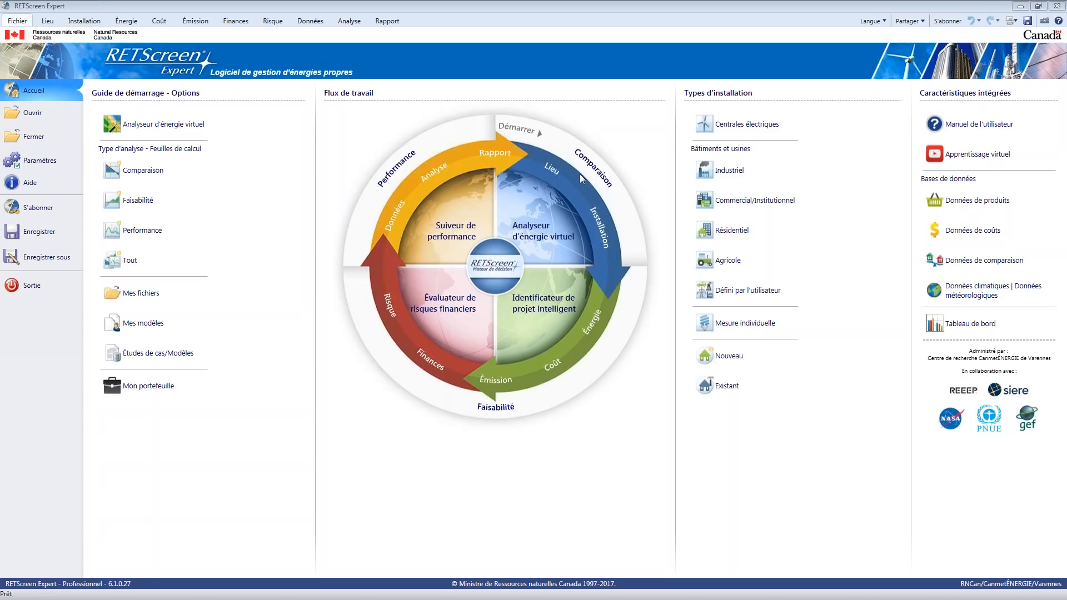
{"action": "mouse_move", "coordinate": [579, 175]}
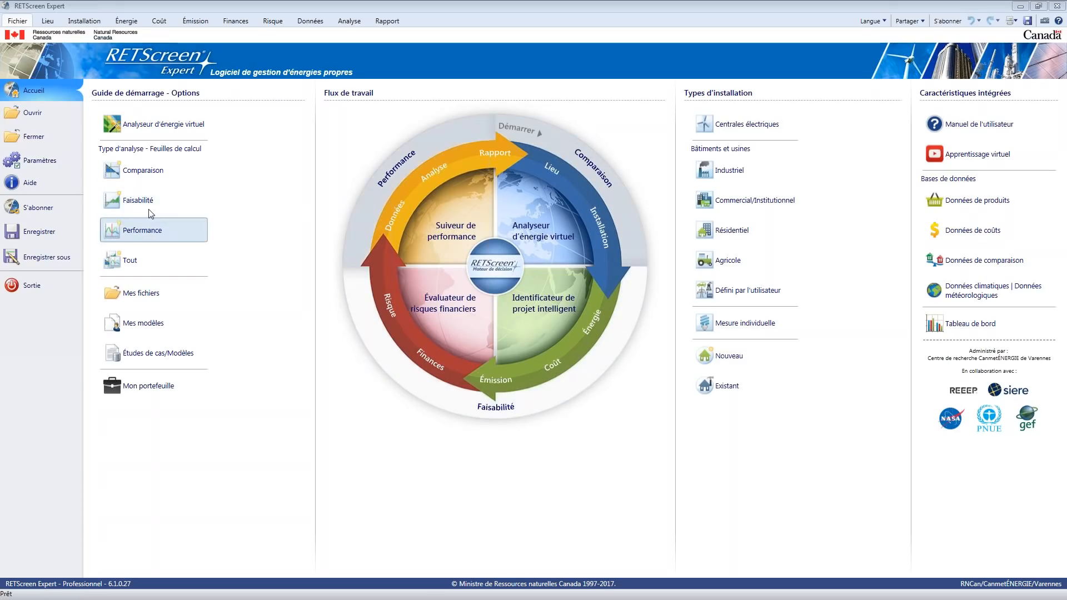
{"action": "left_click", "coordinate": [175, 172]}
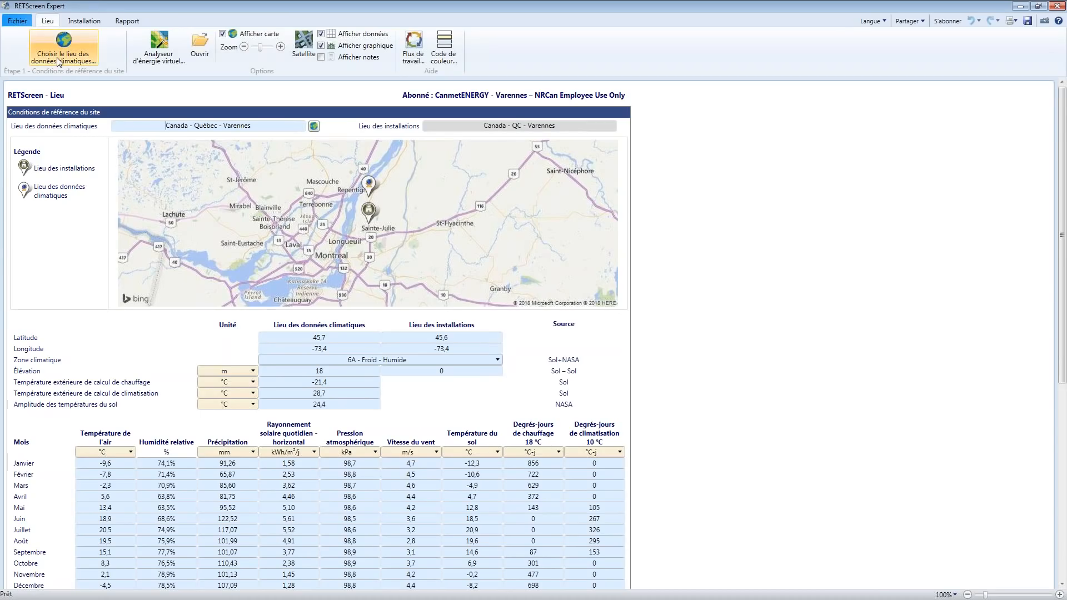
Set the facility location to Oakville, Ontario, with Burlington Piers as climate data location, and show the map in satellite view.
{"action": "left_click", "coordinate": [90, 41]}
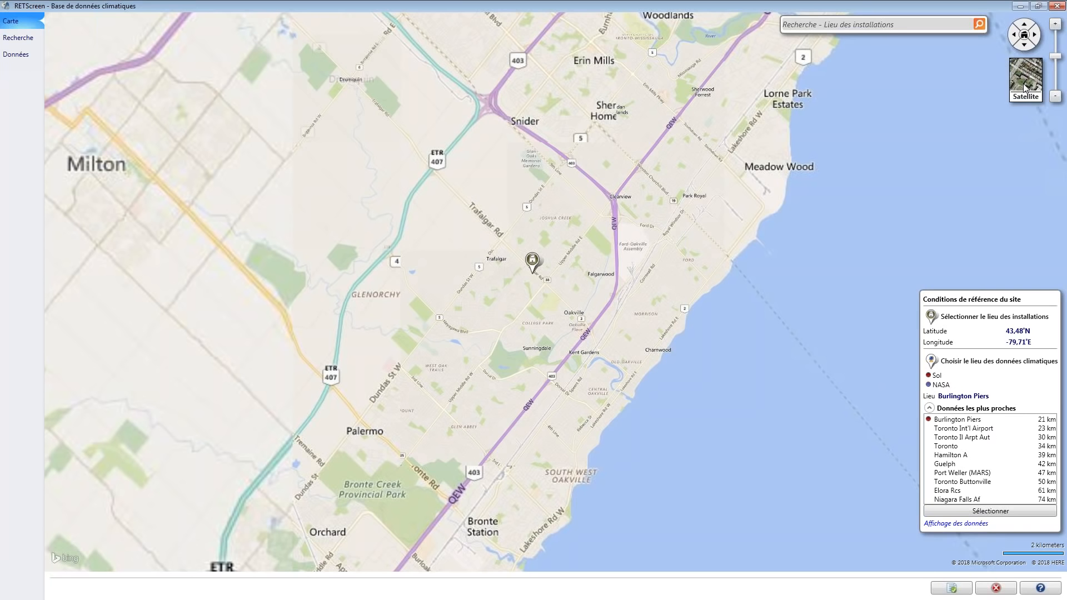
{"action": "left_click", "coordinate": [1025, 83]}
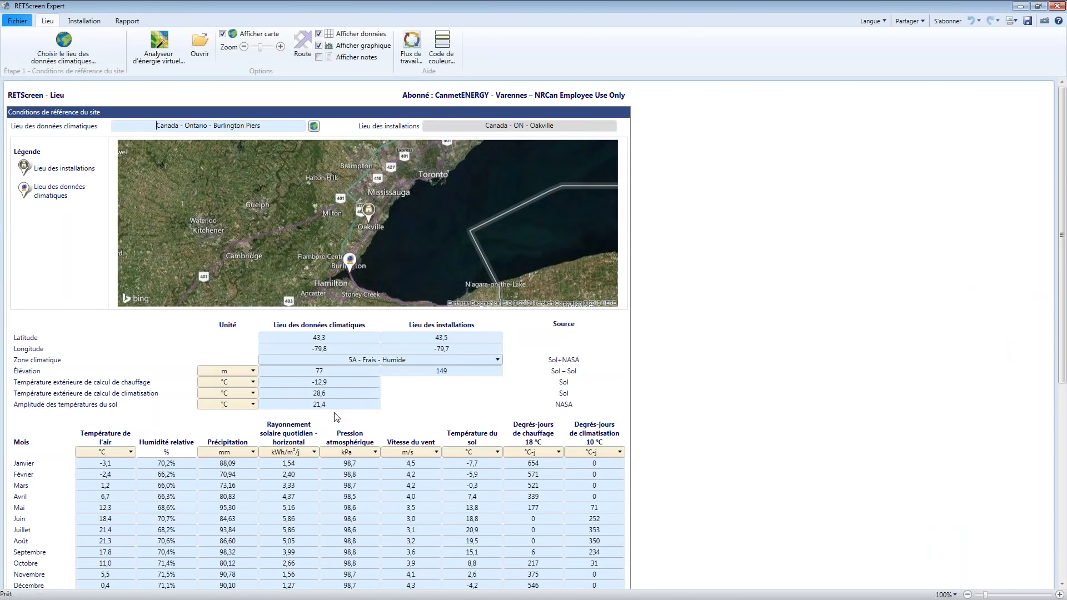
{"action": "scroll", "coordinate": [636, 469], "scroll_direction": "down", "scroll_amount": 2}
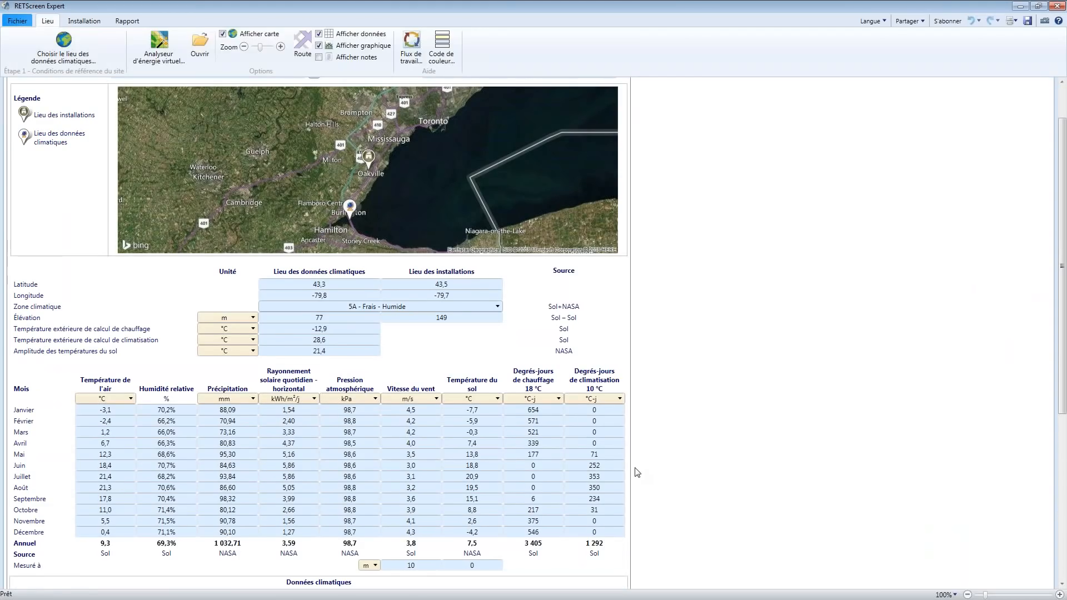
Set the facility type to Industriel on the Installation worksheet.
{"action": "left_click", "coordinate": [91, 27]}
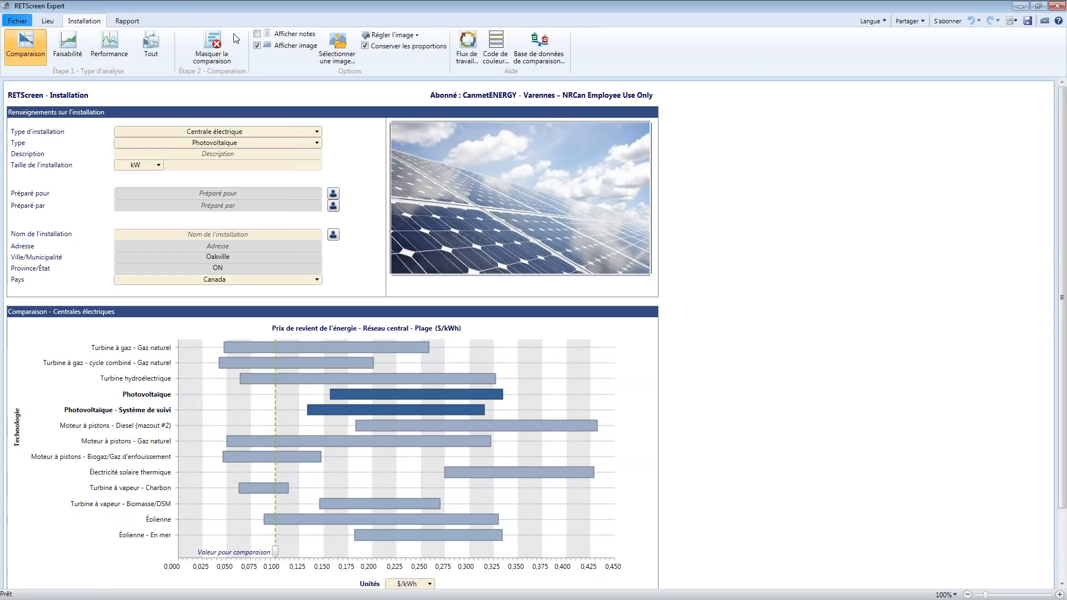
{"action": "left_click", "coordinate": [258, 133]}
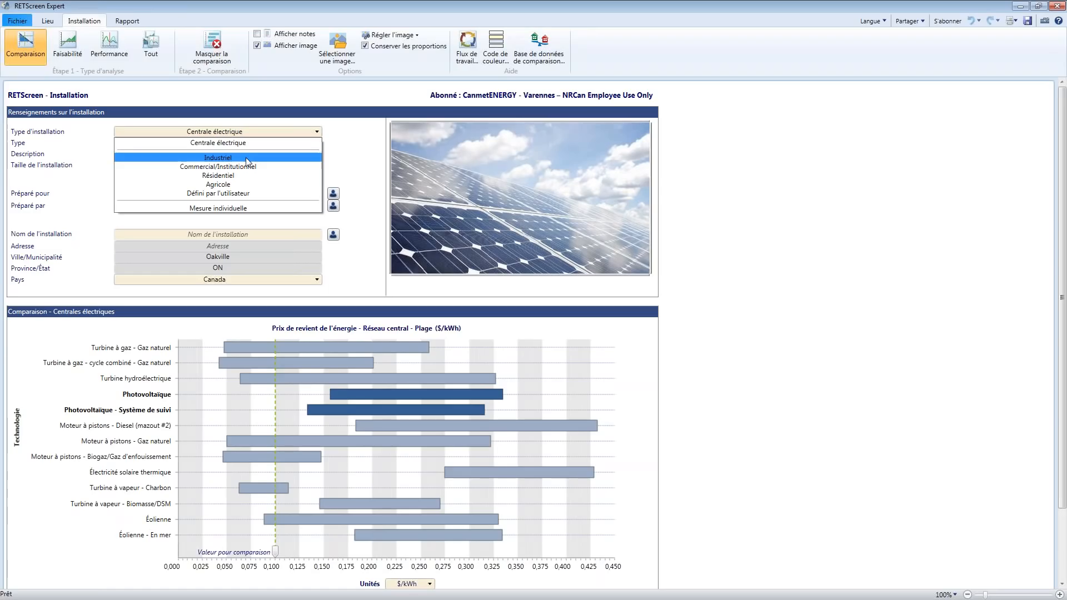
{"action": "key", "text": "Escape"}
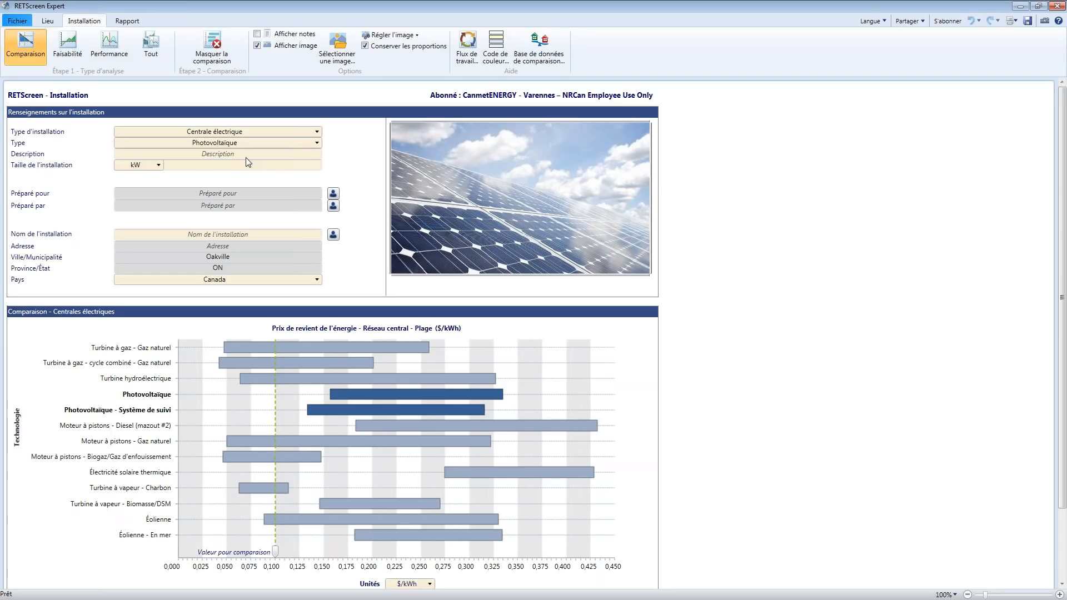
{"action": "key", "text": "Down"}
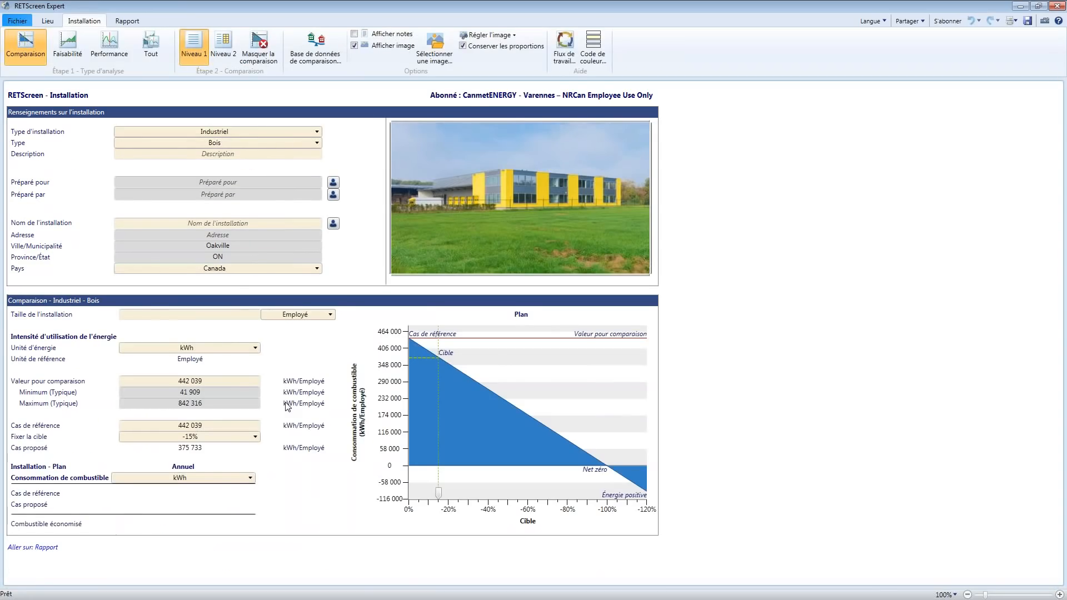
Choose Nourriture - Laiterie as the type of industrial facility.
{"action": "left_click", "coordinate": [308, 145]}
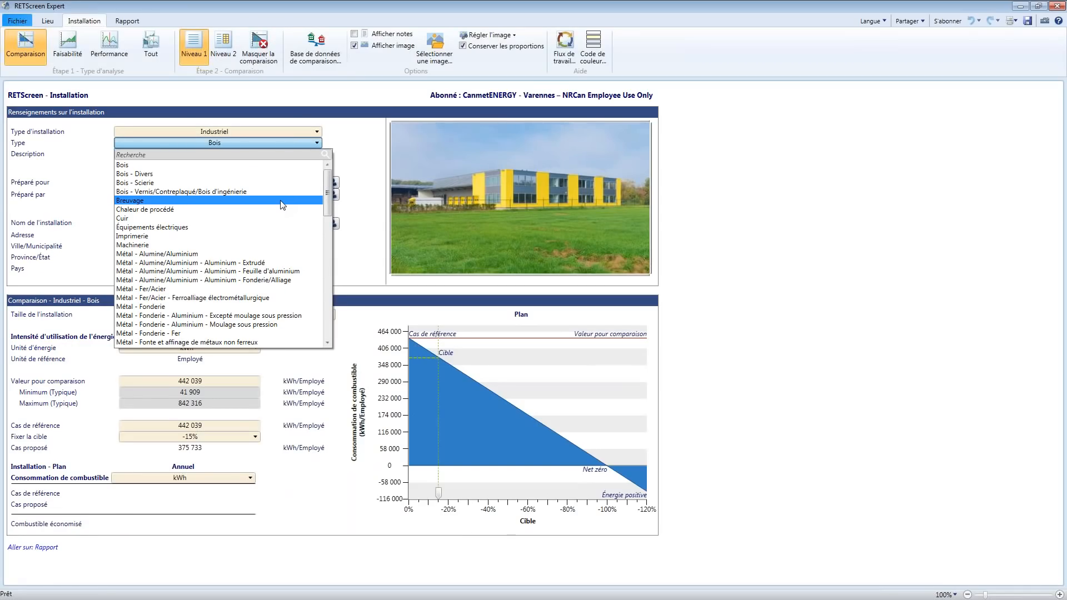
{"action": "scroll", "coordinate": [282, 205], "scroll_direction": "down", "scroll_amount": 1}
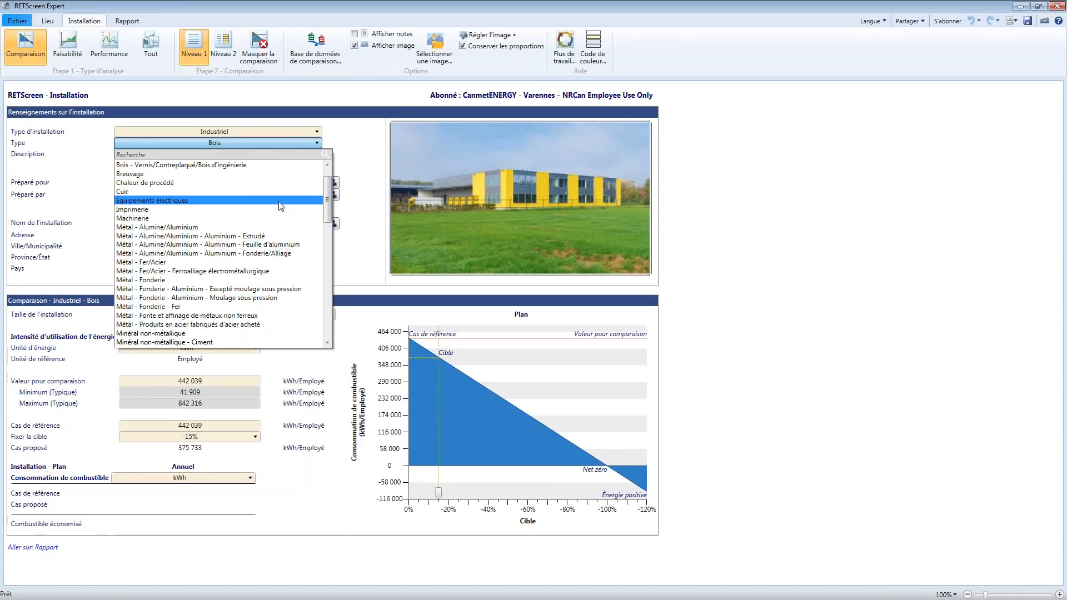
{"action": "scroll", "coordinate": [272, 210], "scroll_direction": "down", "scroll_amount": 1}
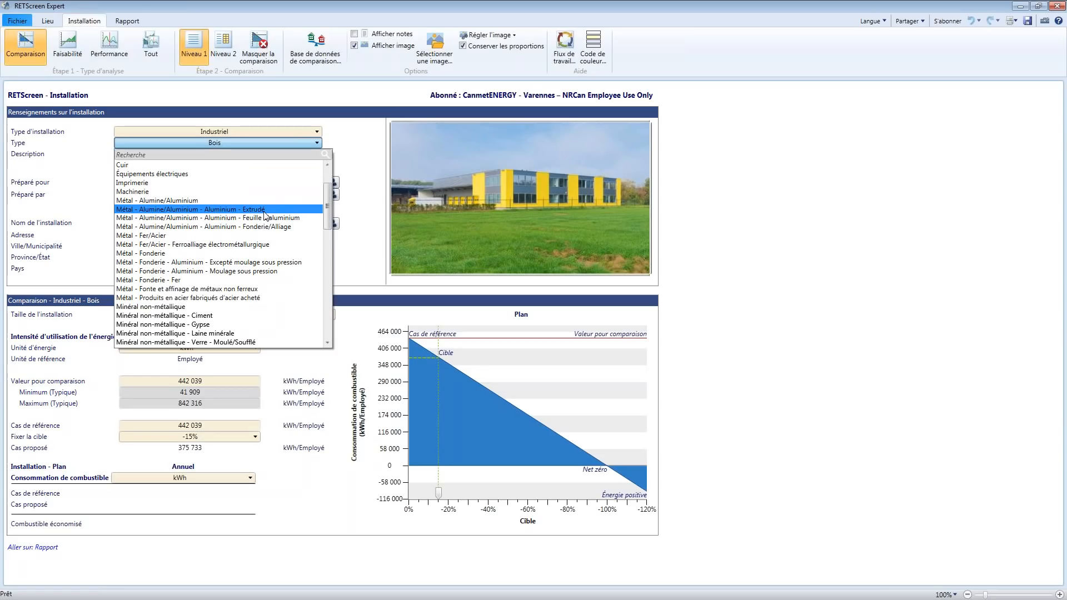
{"action": "scroll", "coordinate": [266, 217], "scroll_direction": "down", "scroll_amount": 4}
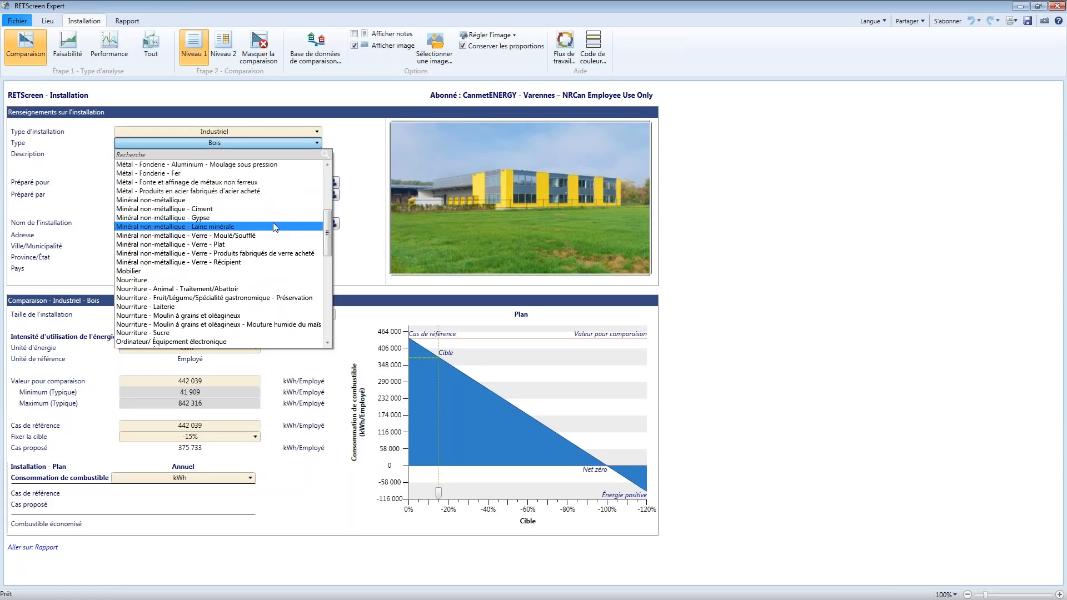
{"action": "scroll", "coordinate": [272, 222], "scroll_direction": "down", "scroll_amount": 2}
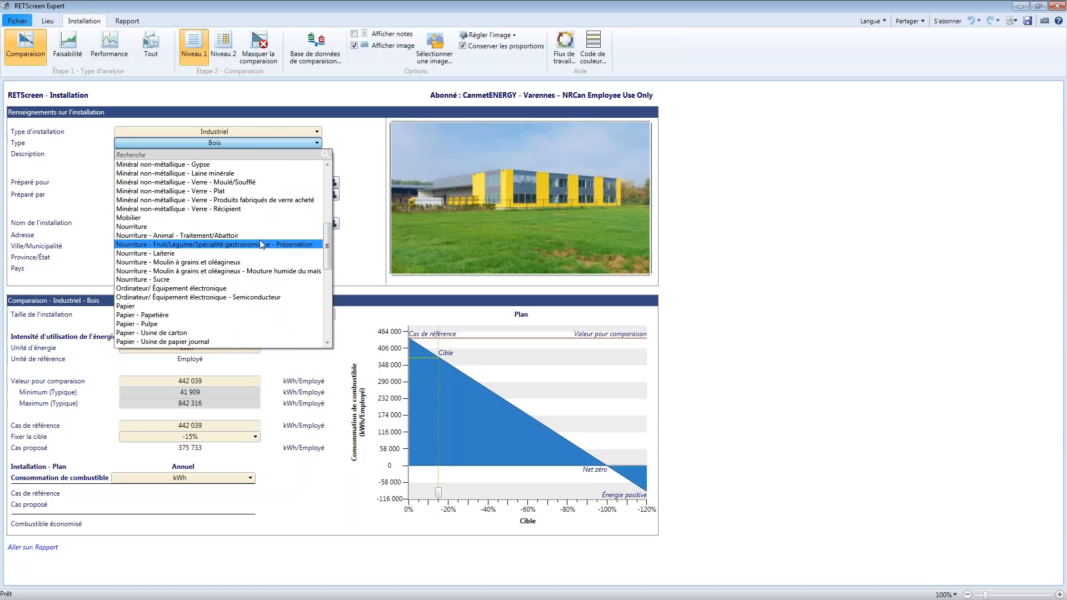
{"action": "left_click", "coordinate": [223, 255]}
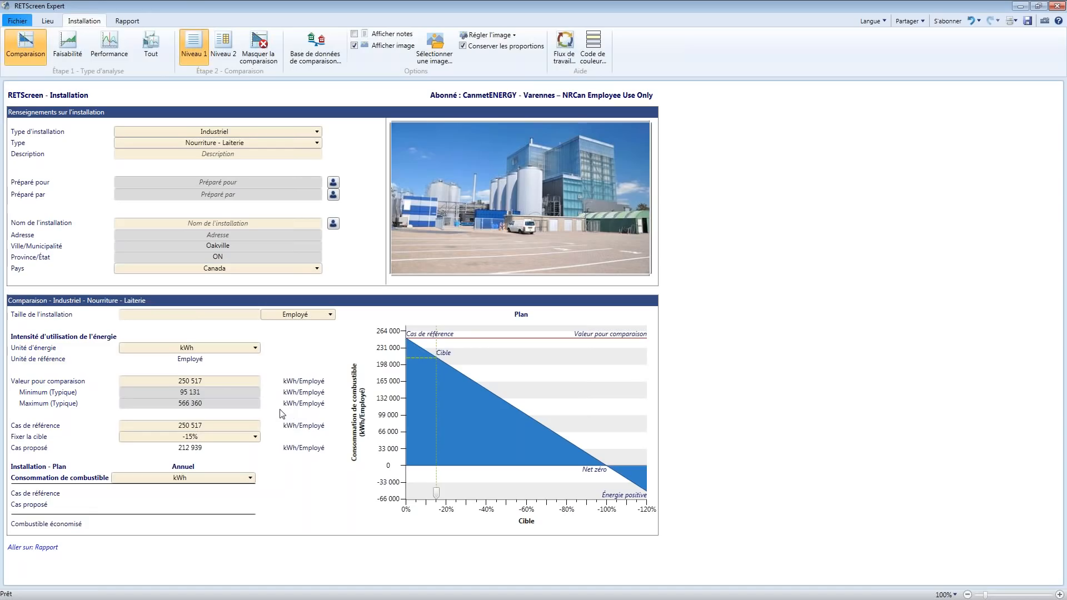
Examine the benchmark, typical range and proposed case values, and check the available energy units while keeping kWh.
{"action": "left_click", "coordinate": [231, 381]}
{"action": "left_click", "coordinate": [237, 391]}
{"action": "key", "text": "Tab"}
{"action": "left_click", "coordinate": [220, 448]}
{"action": "left_click", "coordinate": [243, 350]}
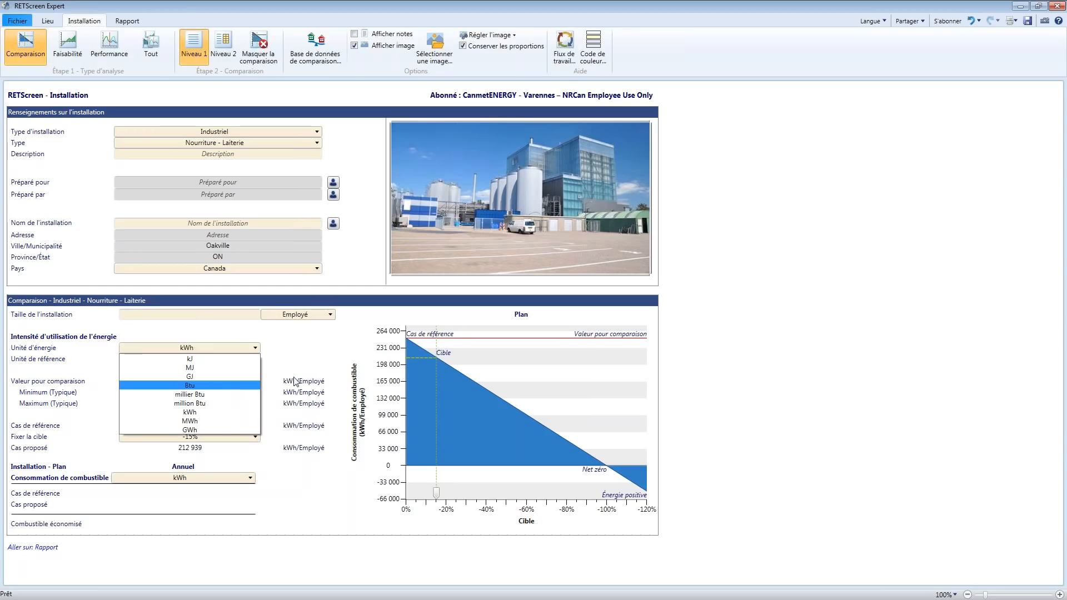
{"action": "left_click", "coordinate": [234, 412]}
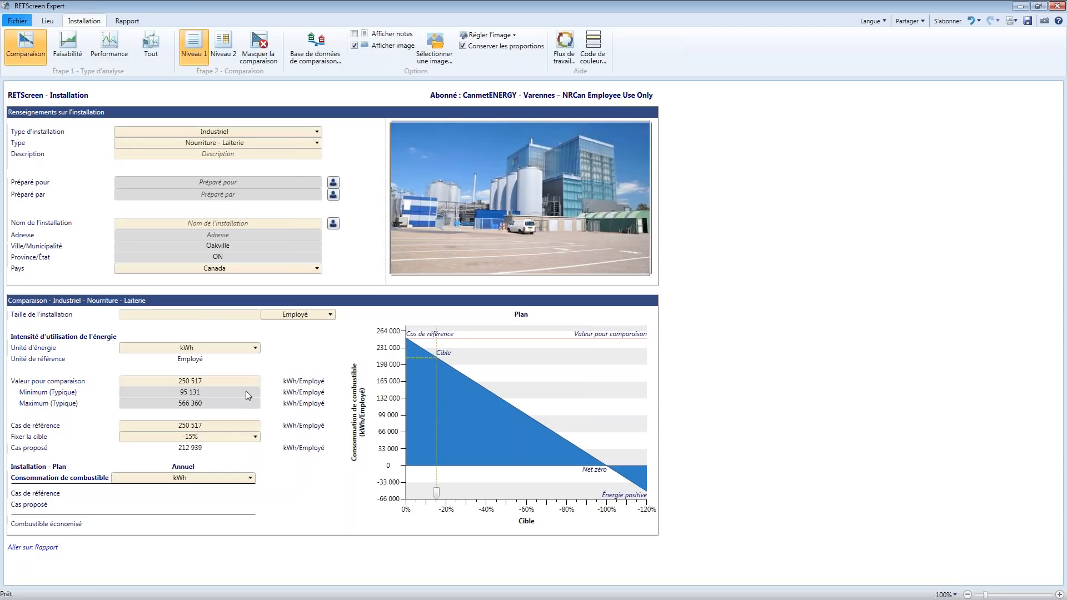
Set the dairy facility's size to 125 with Employé as the unit.
{"action": "left_click", "coordinate": [298, 317]}
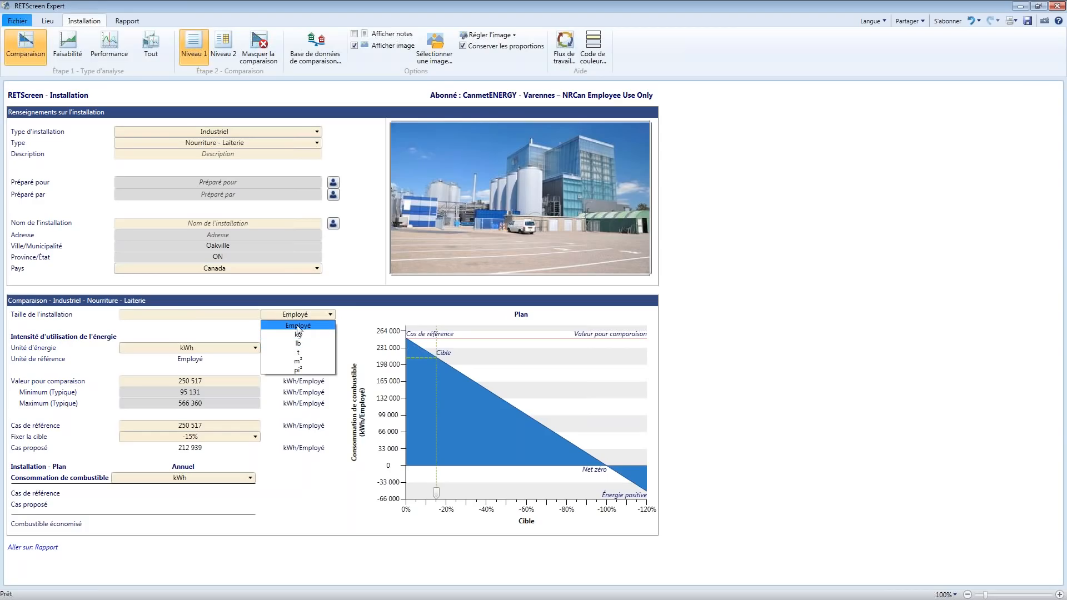
{"action": "left_click", "coordinate": [298, 328]}
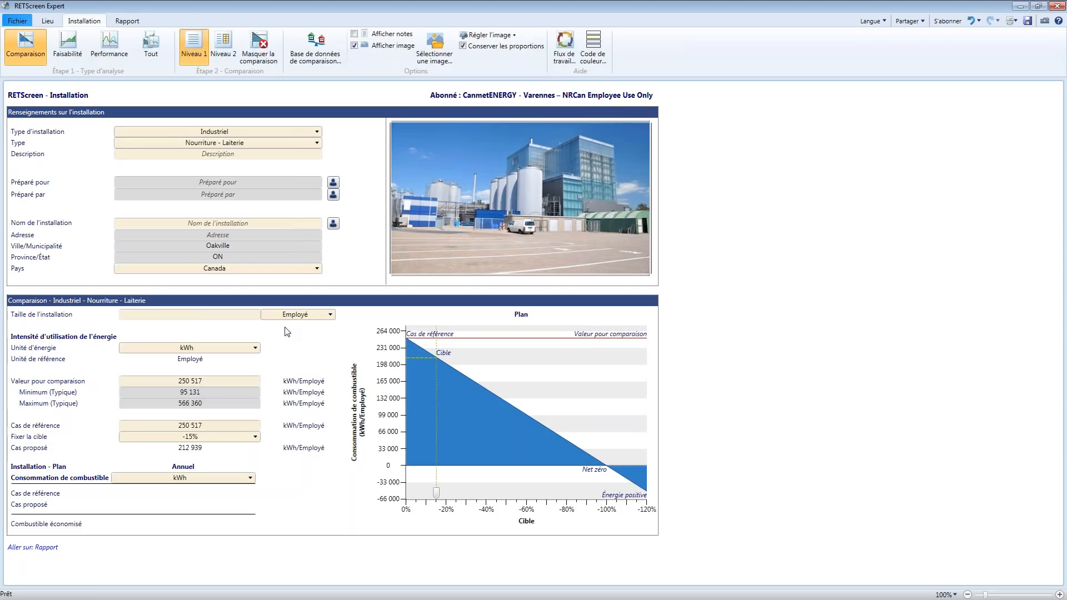
{"action": "left_click", "coordinate": [184, 314]}
{"action": "type", "text": "125"}
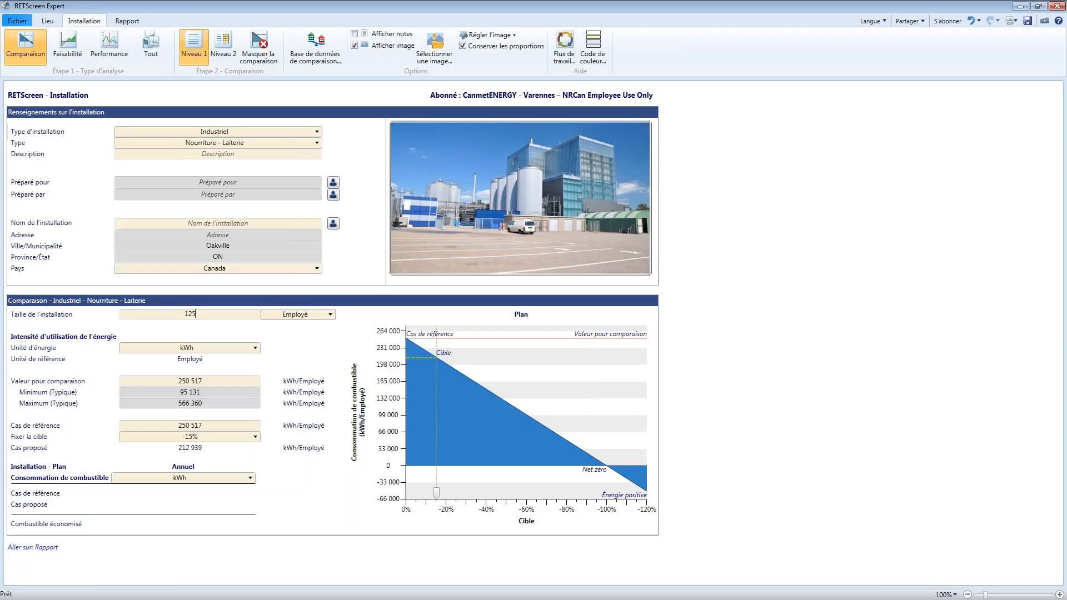
{"action": "key", "text": "Tab"}
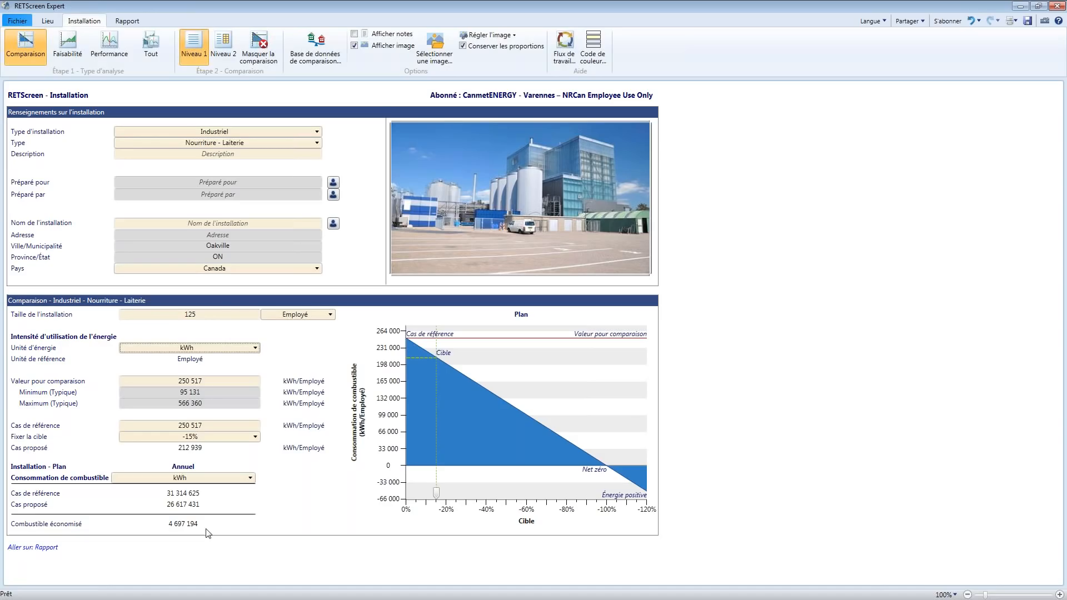
Change the facility type to Résidentiel and set the facility size to 1600 pi².
{"action": "left_click", "coordinate": [259, 132]}
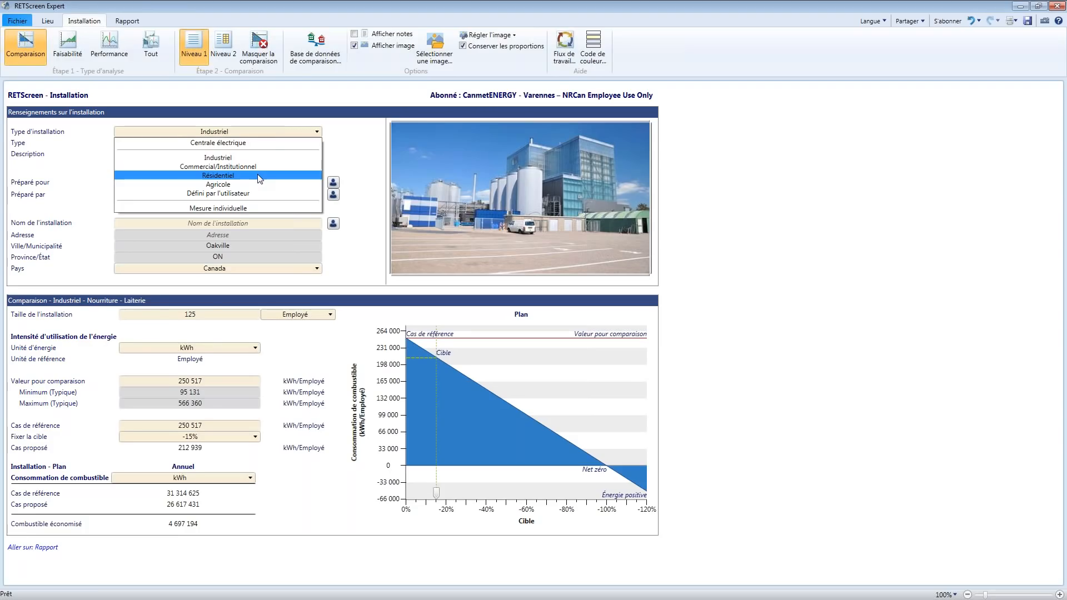
{"action": "left_click", "coordinate": [260, 177]}
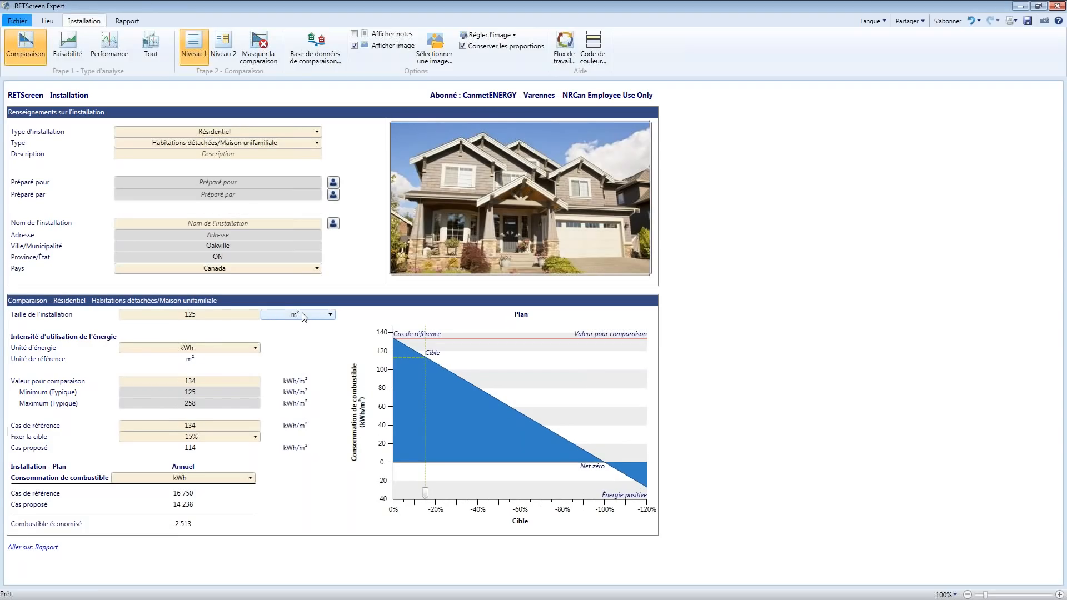
{"action": "left_click", "coordinate": [303, 315]}
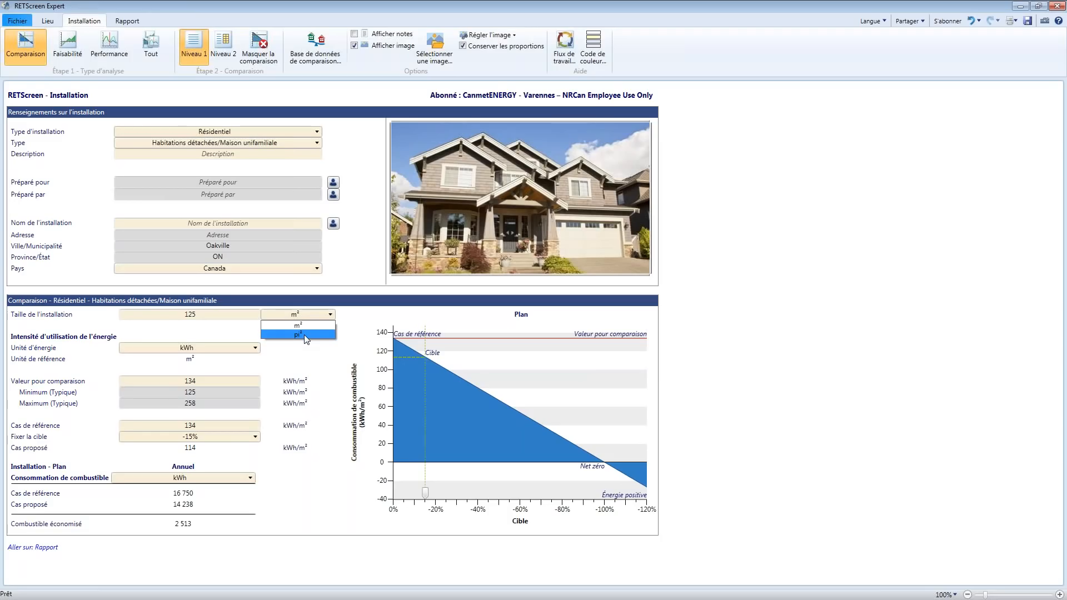
{"action": "left_click", "coordinate": [305, 334]}
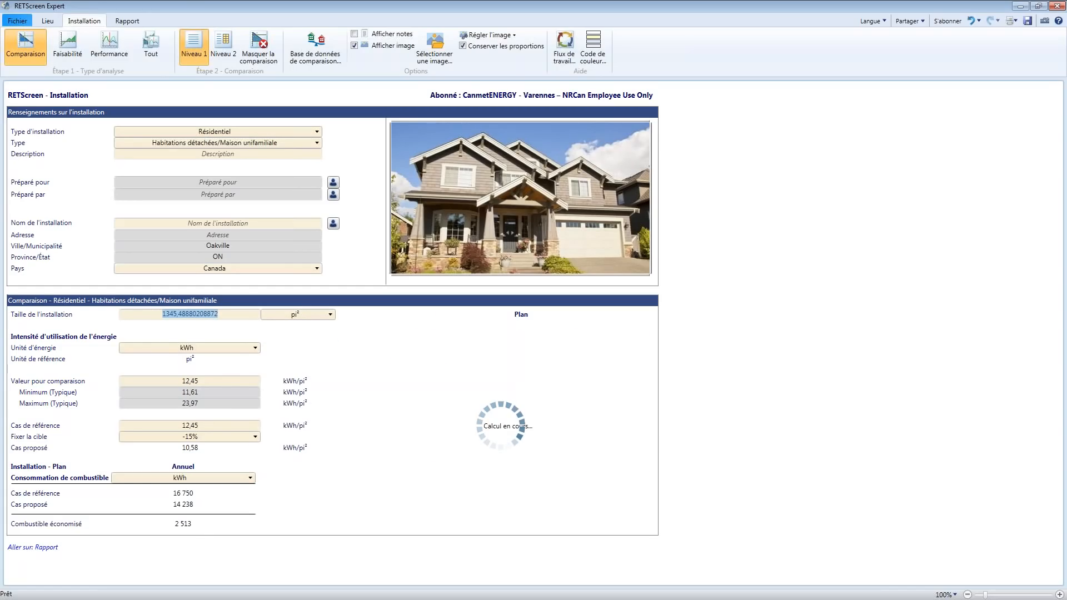
{"action": "type", "text": "1600"}
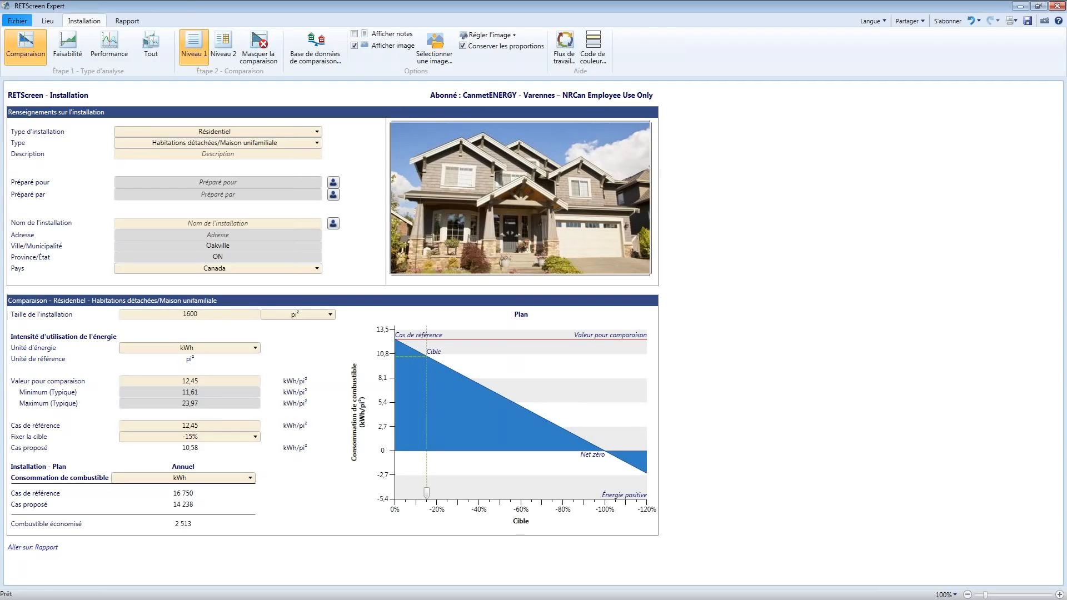
{"action": "key", "text": "Tab"}
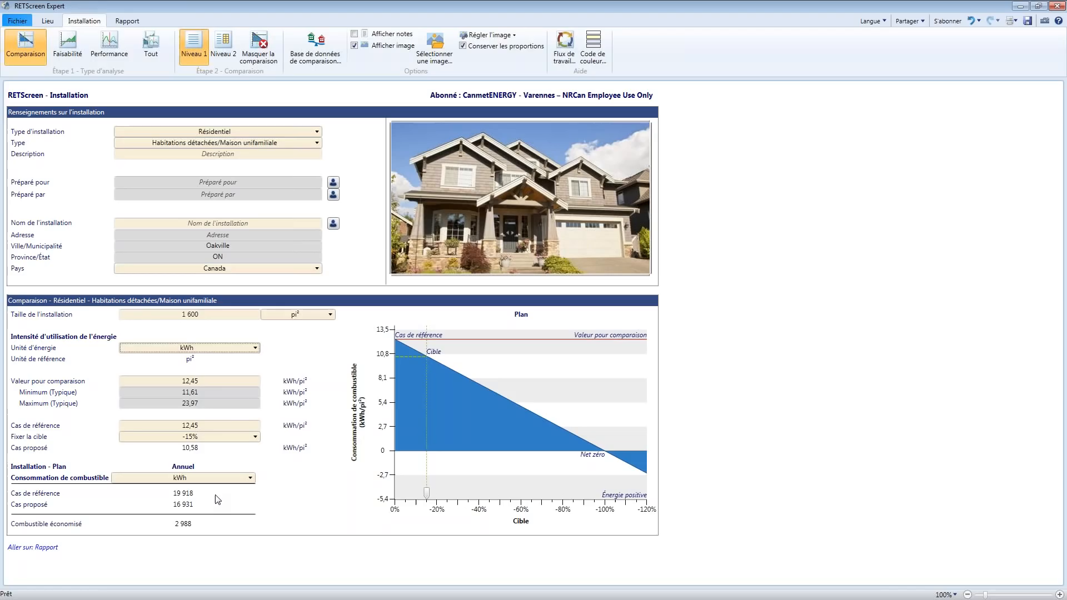
Switch the unit of the residential facility's size to m².
{"action": "left_click", "coordinate": [313, 318]}
{"action": "left_click", "coordinate": [300, 326]}
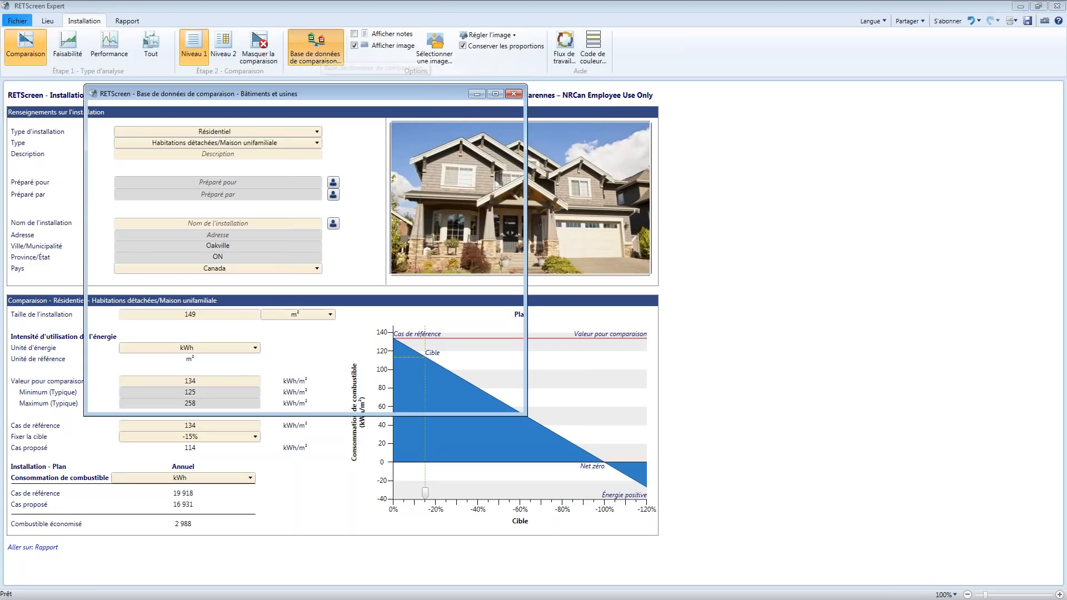
Open the buildings and plants comparison database maximized and filter its facility type column to Résidentiel only.
{"action": "left_click", "coordinate": [495, 94]}
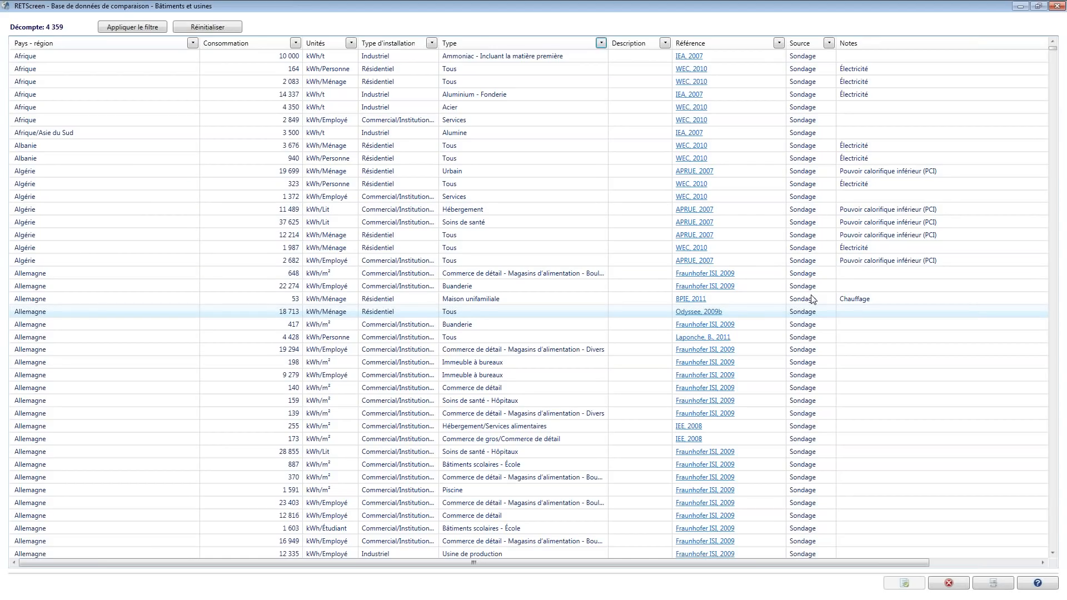
{"action": "left_click", "coordinate": [432, 44]}
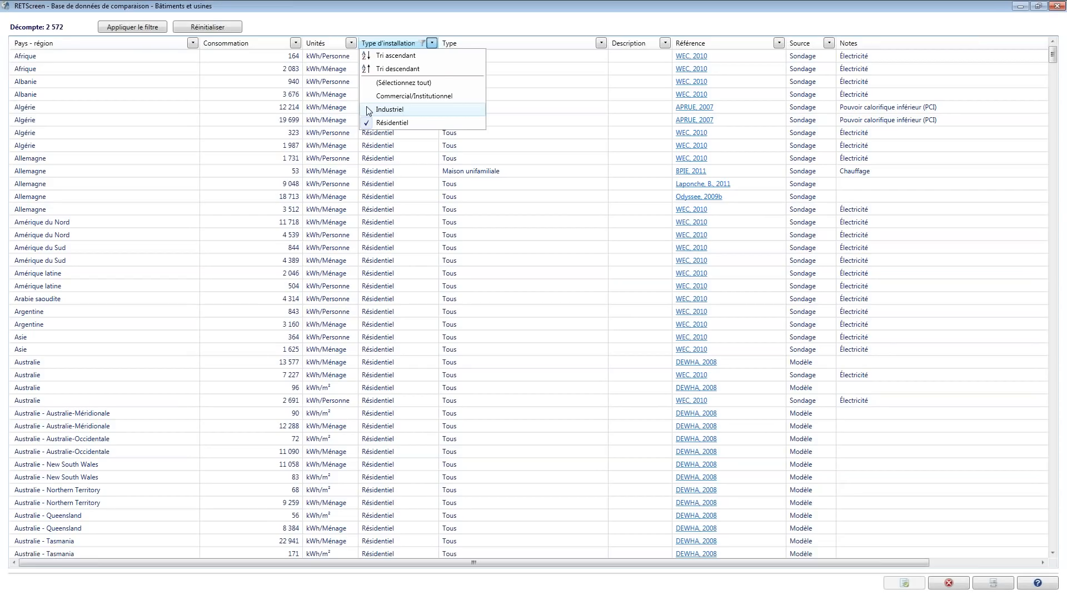
{"action": "left_click", "coordinate": [378, 145]}
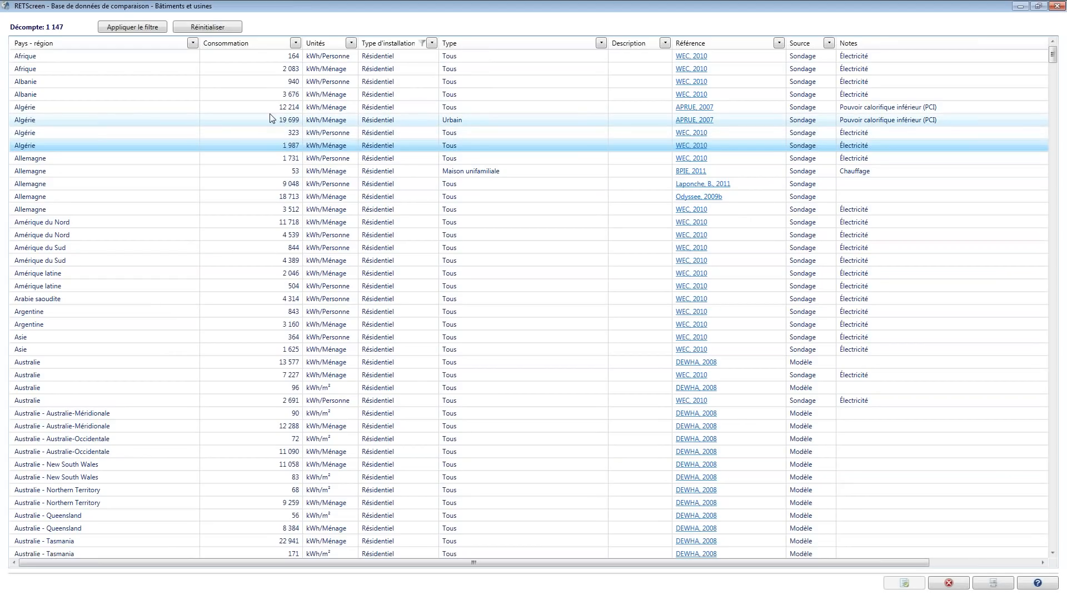
Filter the country and region column of the comparison database to show only Canada.
{"action": "left_click", "coordinate": [192, 43]}
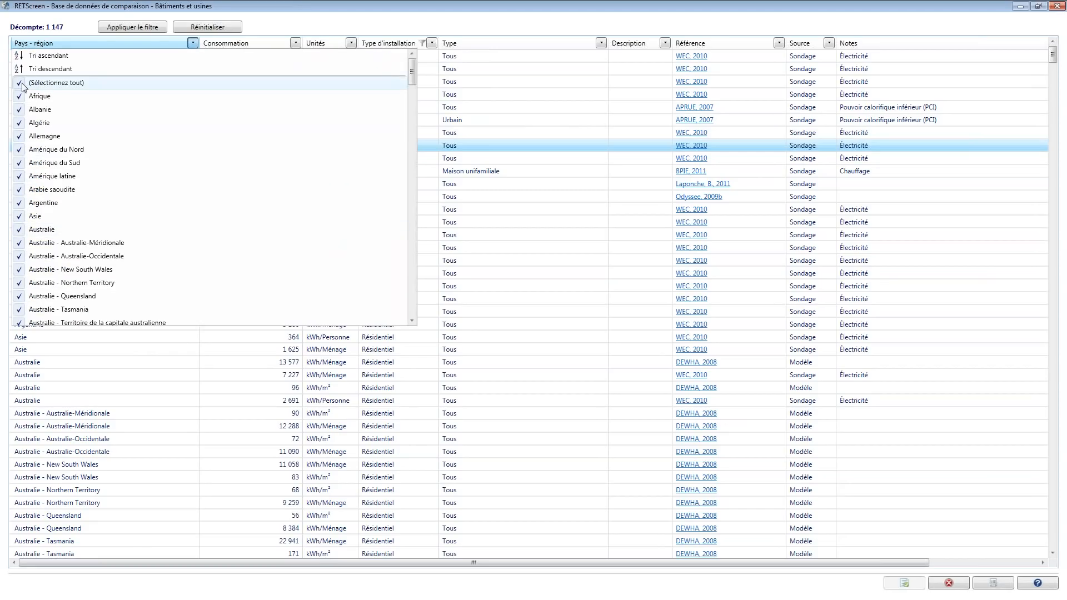
{"action": "left_click", "coordinate": [20, 83]}
{"action": "scroll", "coordinate": [33, 192], "scroll_direction": "down", "scroll_amount": 10}
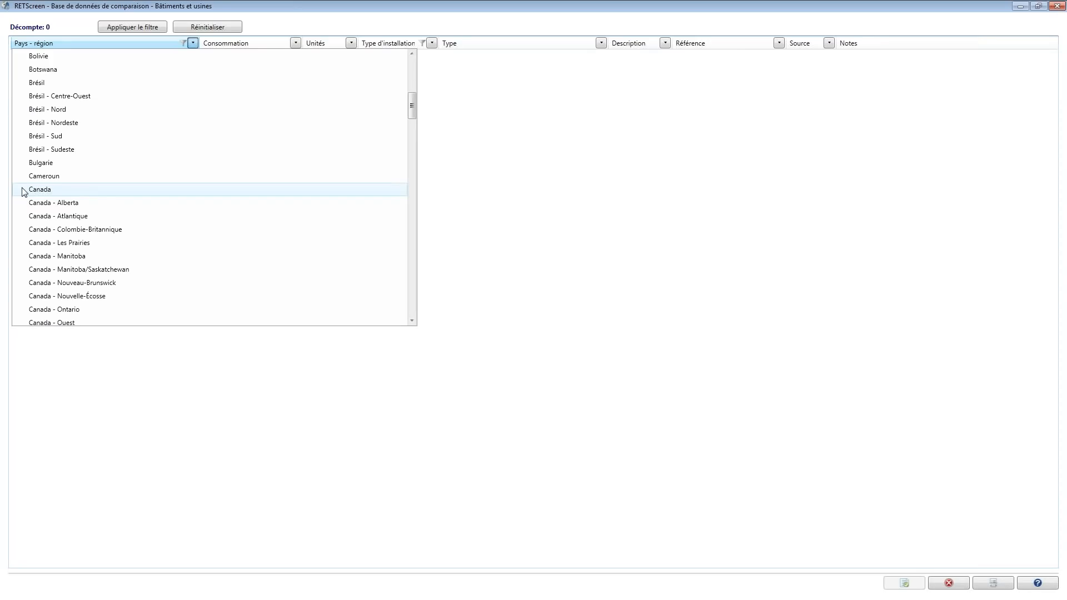
{"action": "left_click", "coordinate": [25, 191]}
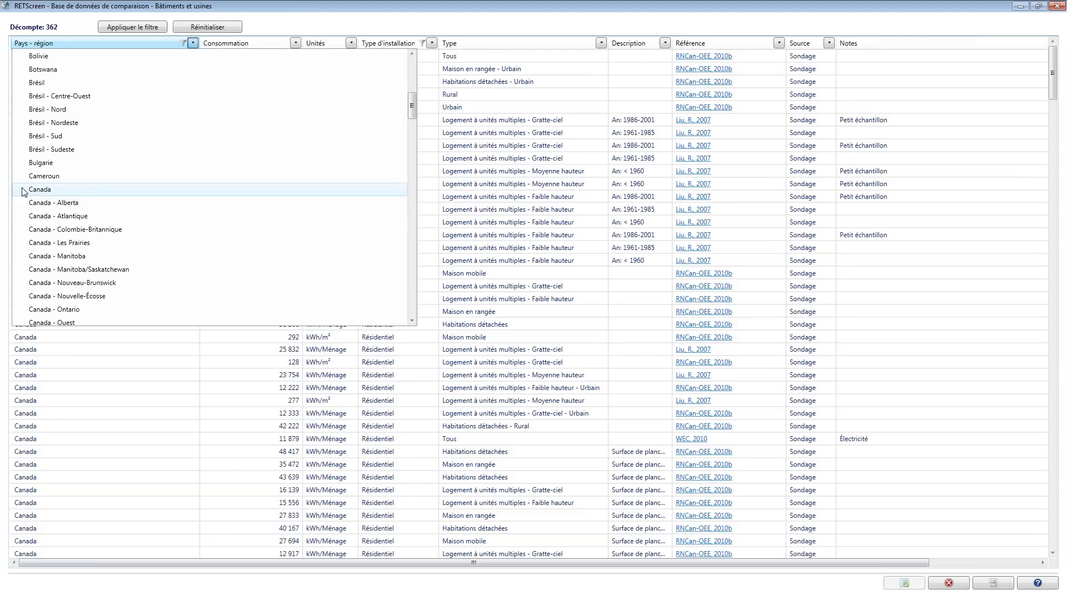
{"action": "left_click", "coordinate": [145, 400]}
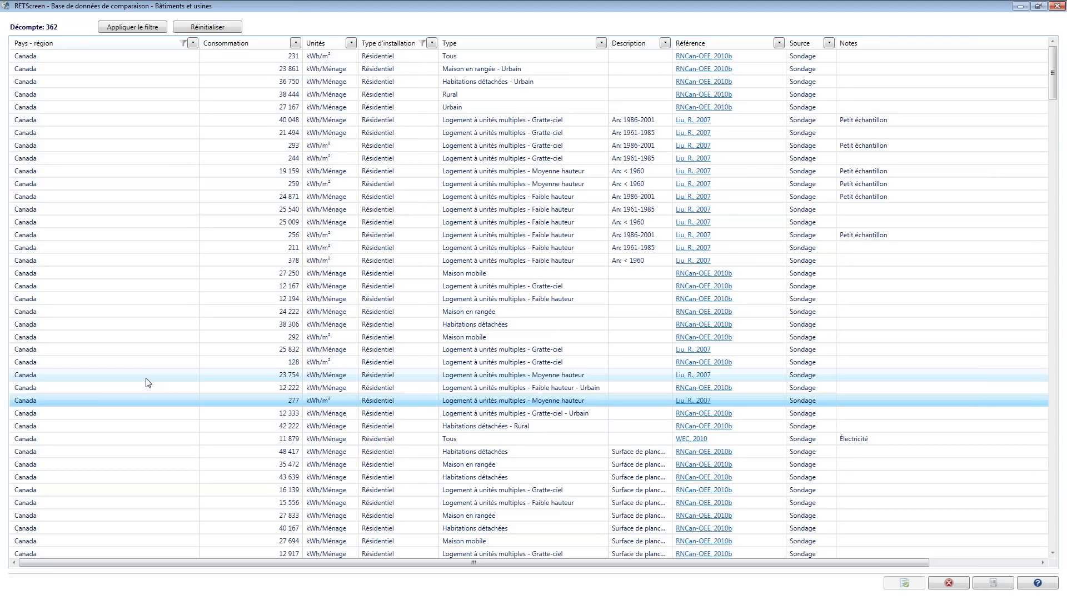
Check the unit options available for filtering the Canadian residential entries and close the comparison database without picking an entry.
{"action": "left_click", "coordinate": [351, 44]}
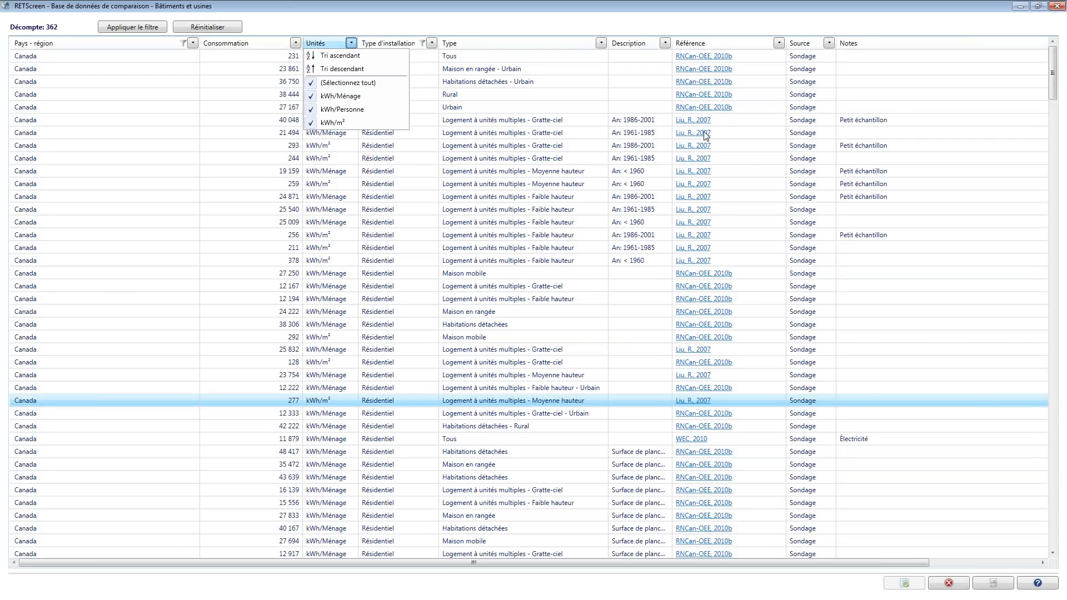
{"action": "left_click", "coordinate": [950, 584]}
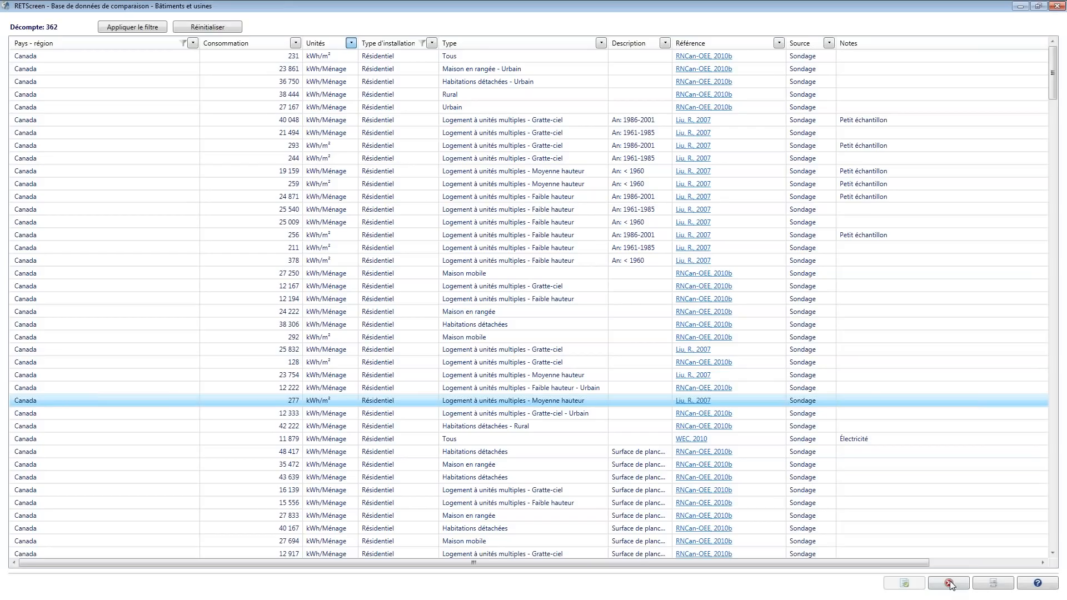
{"action": "left_click", "coordinate": [949, 583]}
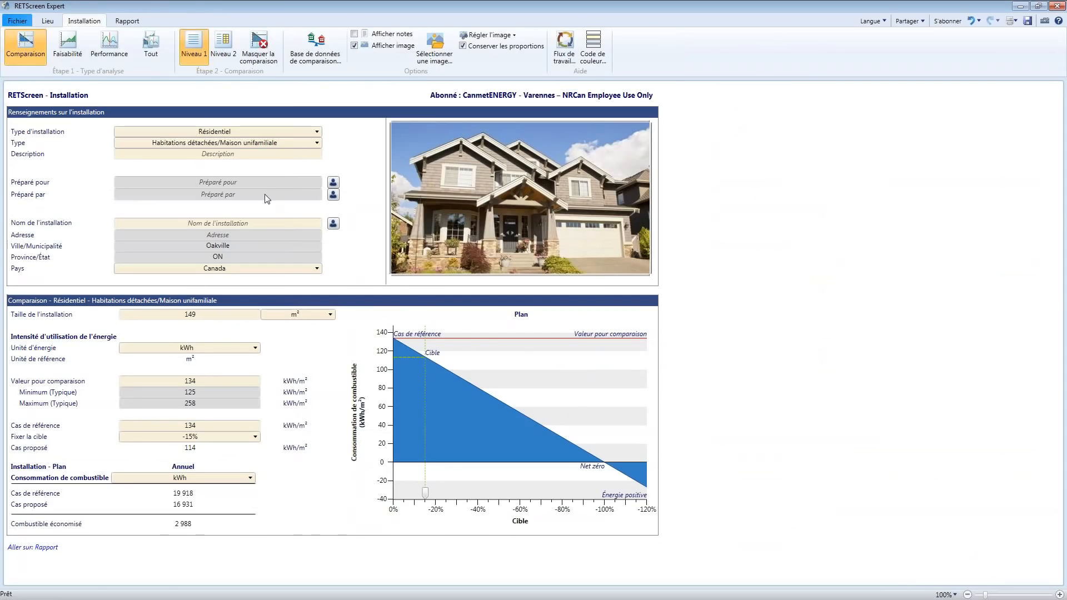
Change the facility type to Commercial/Institutionnel with Éducation as its subtype.
{"action": "left_click", "coordinate": [264, 135]}
{"action": "left_click", "coordinate": [247, 170]}
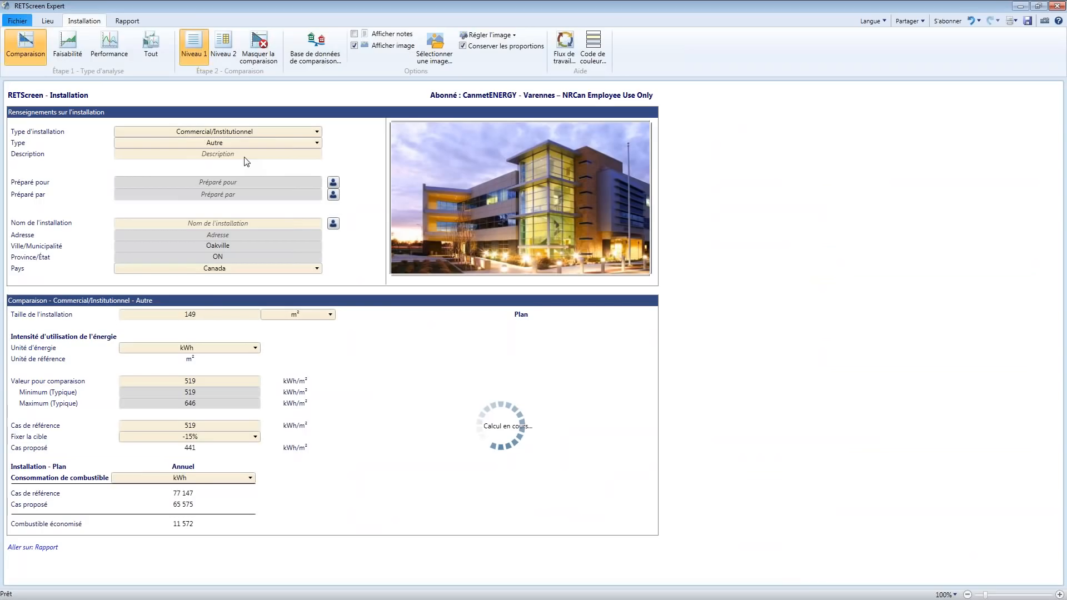
{"action": "left_click", "coordinate": [244, 143]}
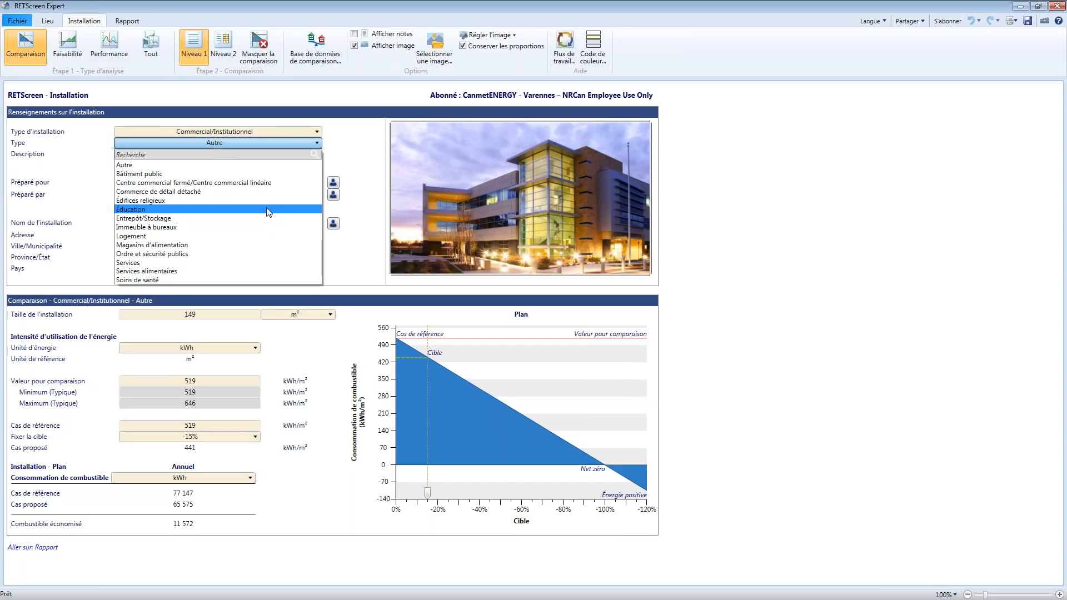
{"action": "left_click", "coordinate": [268, 211]}
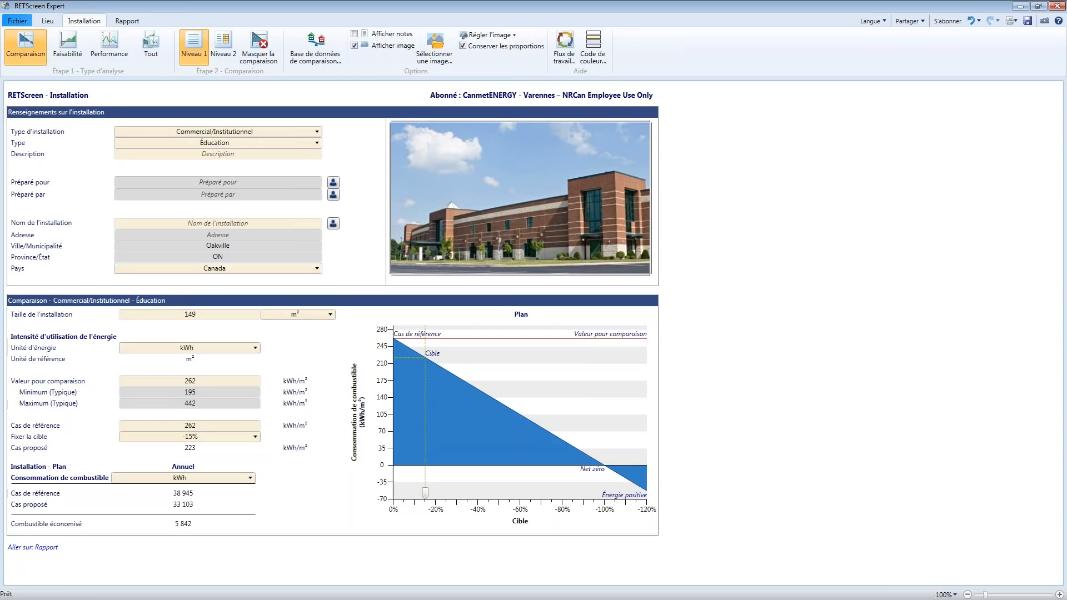
Describe the facility as École primaire, prepared for Webinaire and prepared by RETScreen.
{"action": "left_click", "coordinate": [245, 156]}
{"action": "type", "text": "École primaire"}
{"action": "left_click", "coordinate": [218, 183]}
{"action": "type", "text": "Webinaire"}
{"action": "key", "text": "Tab"}
{"action": "type", "text": "RETScreen"}
{"action": "key", "text": "Tab"}
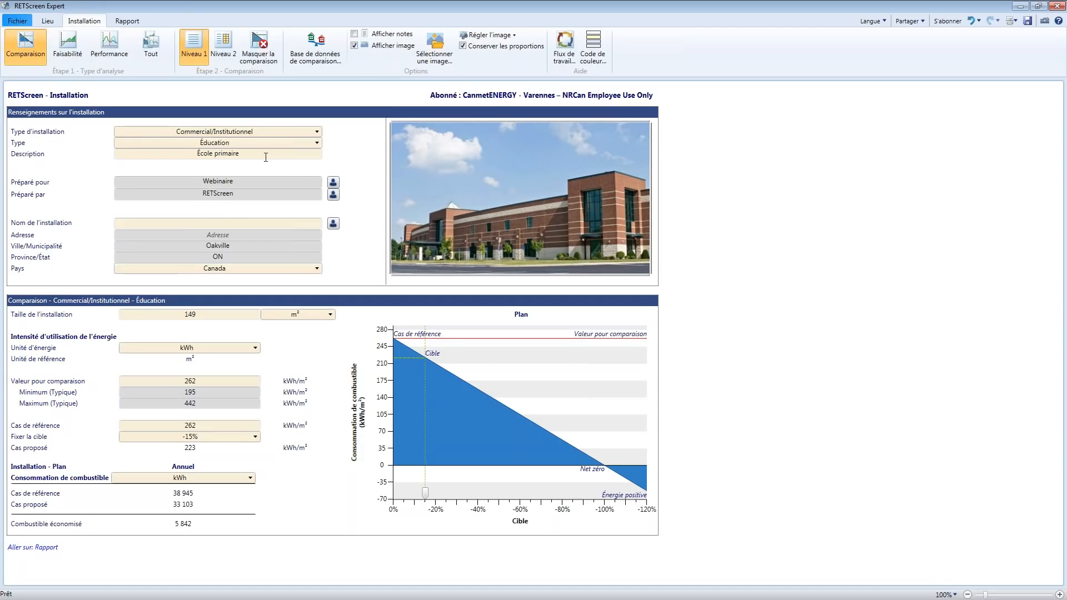
Enter the contact's name in the additional information of the Préparé pour organisation, keeping Canada as the country.
{"action": "left_click", "coordinate": [335, 183]}
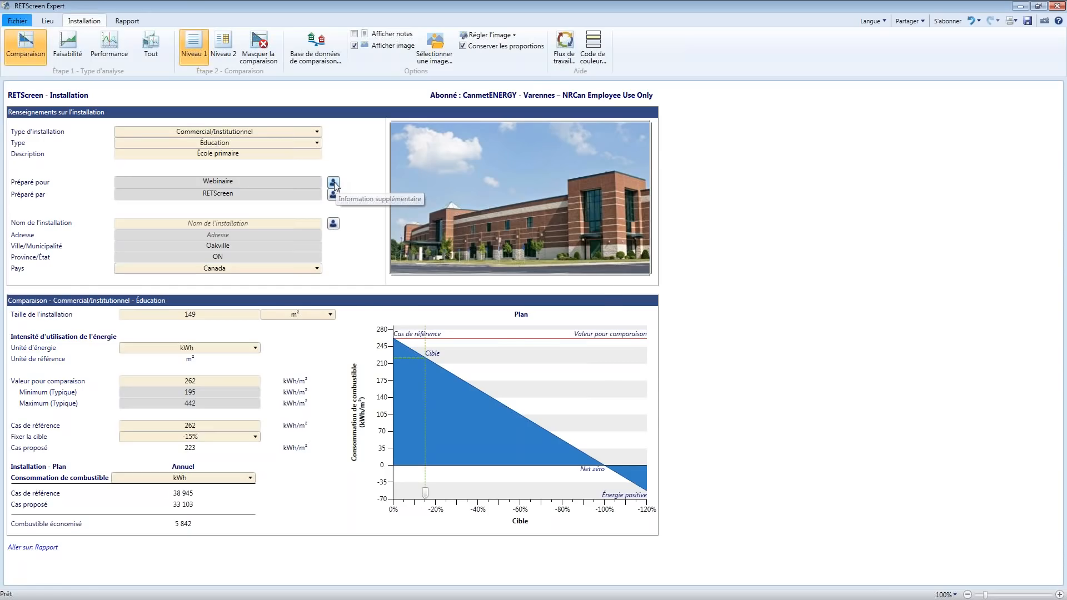
{"action": "left_click", "coordinate": [333, 184]}
{"action": "left_click_drag", "start_coordinate": [419, 195], "coordinate": [391, 162]}
{"action": "left_click", "coordinate": [497, 249]}
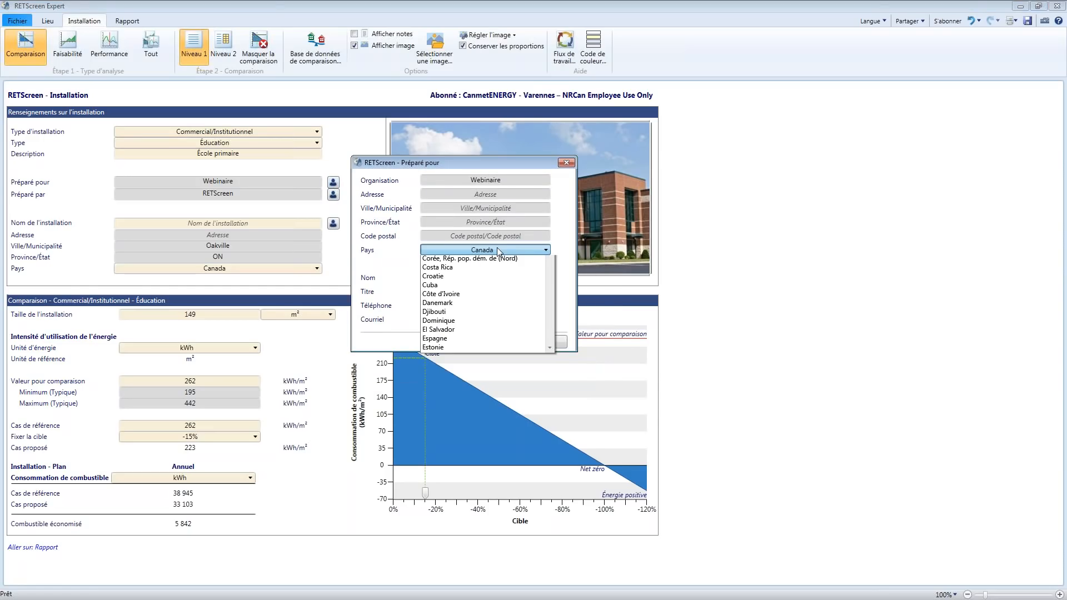
{"action": "left_click_drag", "start_coordinate": [550, 309], "coordinate": [551, 384]}
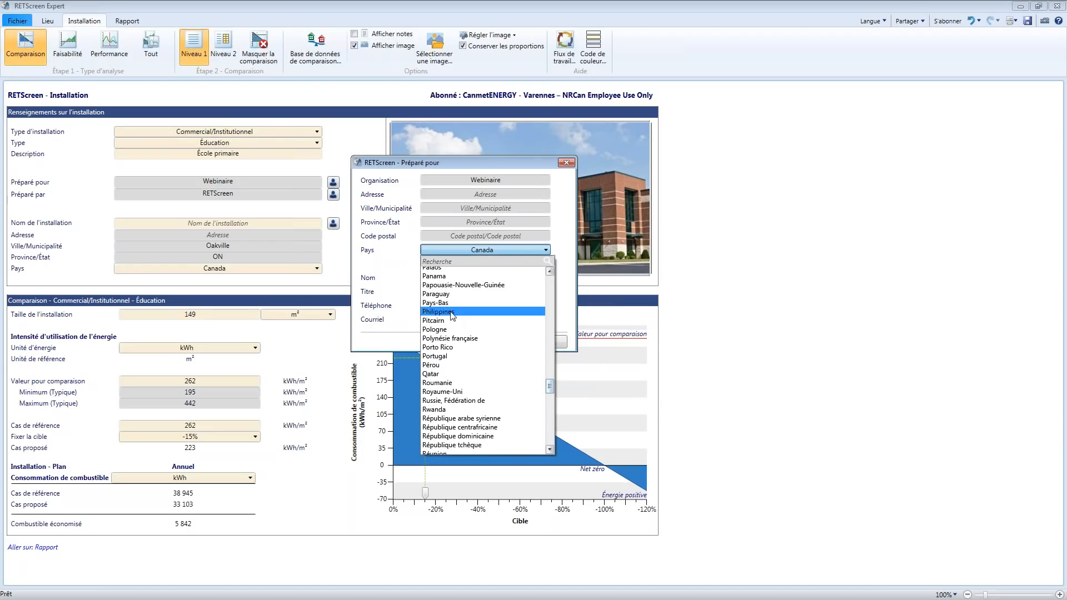
{"action": "left_click", "coordinate": [392, 286]}
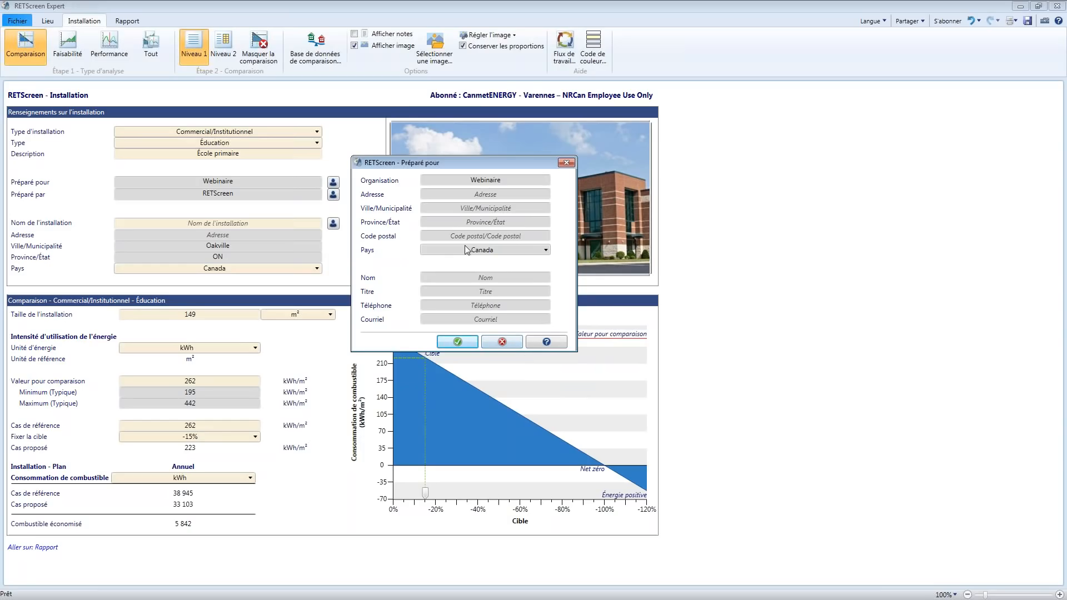
{"action": "left_click", "coordinate": [486, 277]}
{"action": "type", "text": "C"}
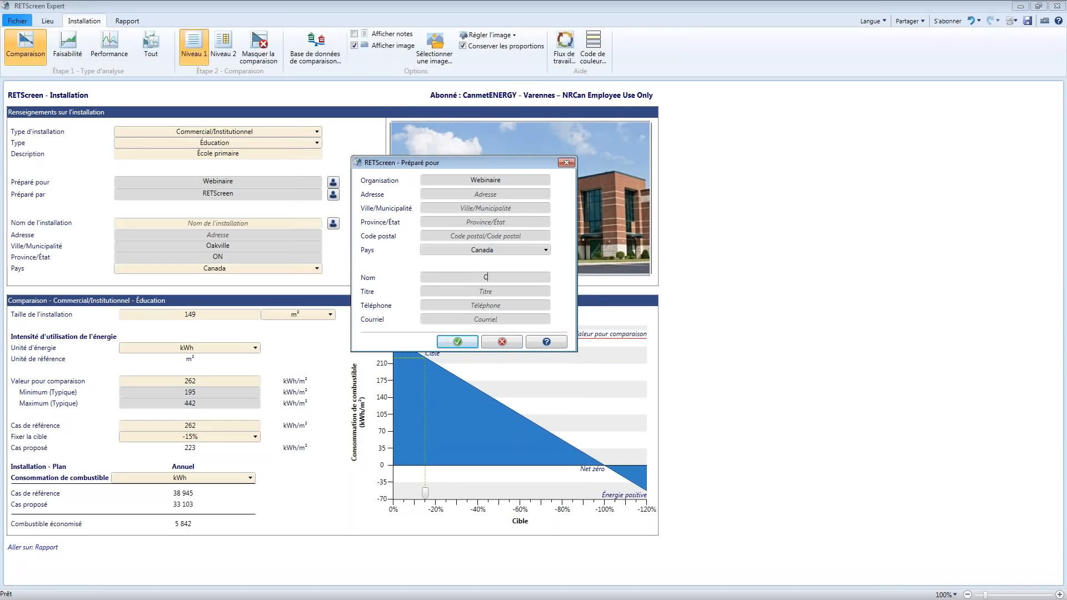
{"action": "type", "text": "ESC"}
{"action": "left_click", "coordinate": [470, 343]}
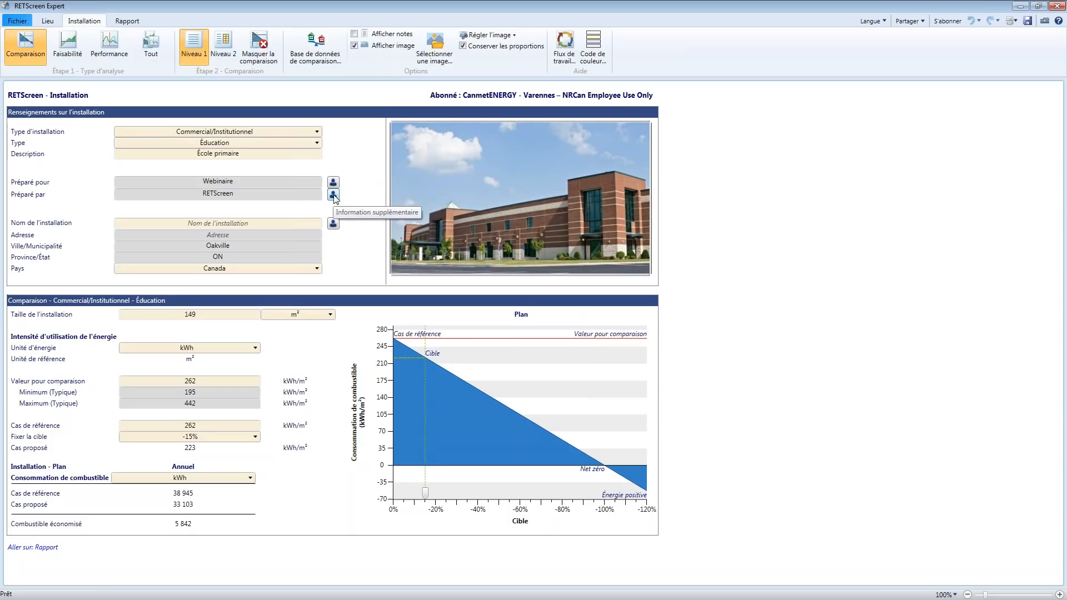
Enter QC as the postal code and fill in the contact's name in the additional information for Préparé par.
{"action": "left_click", "coordinate": [334, 195]}
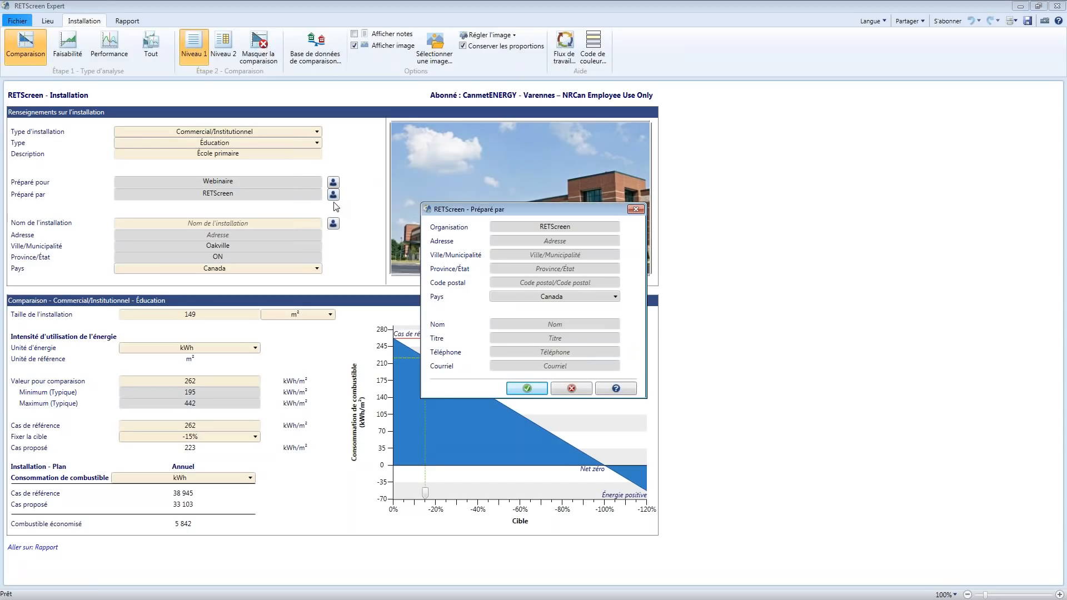
{"action": "left_click", "coordinate": [556, 282]}
{"action": "type", "text": "QC"}
{"action": "left_click", "coordinate": [584, 323]}
{"action": "type", "text": "Kevin"}
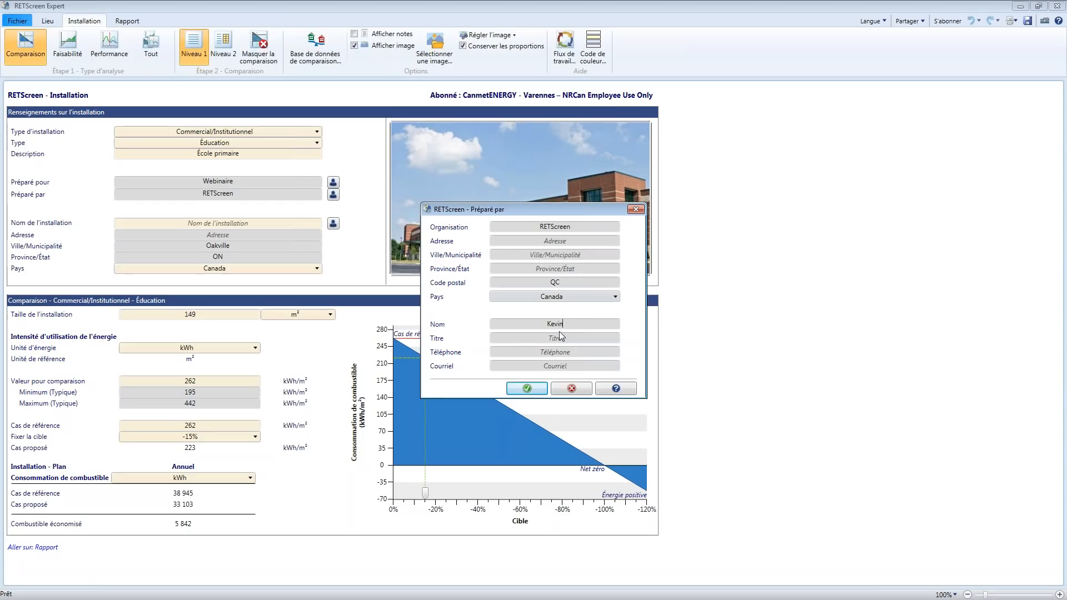
{"action": "left_click", "coordinate": [526, 388]}
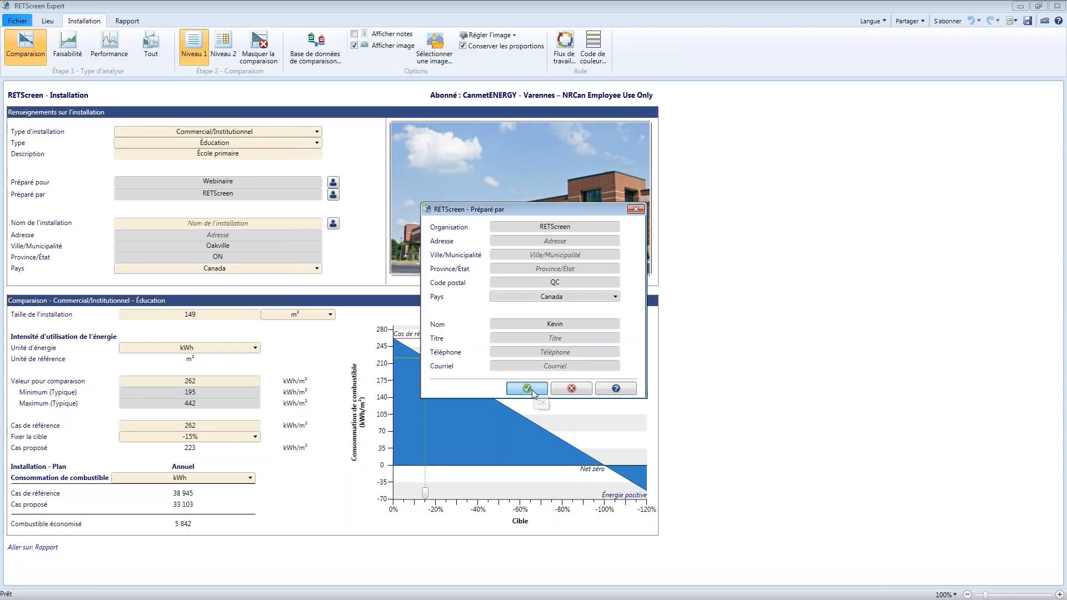
{"action": "left_click", "coordinate": [530, 390]}
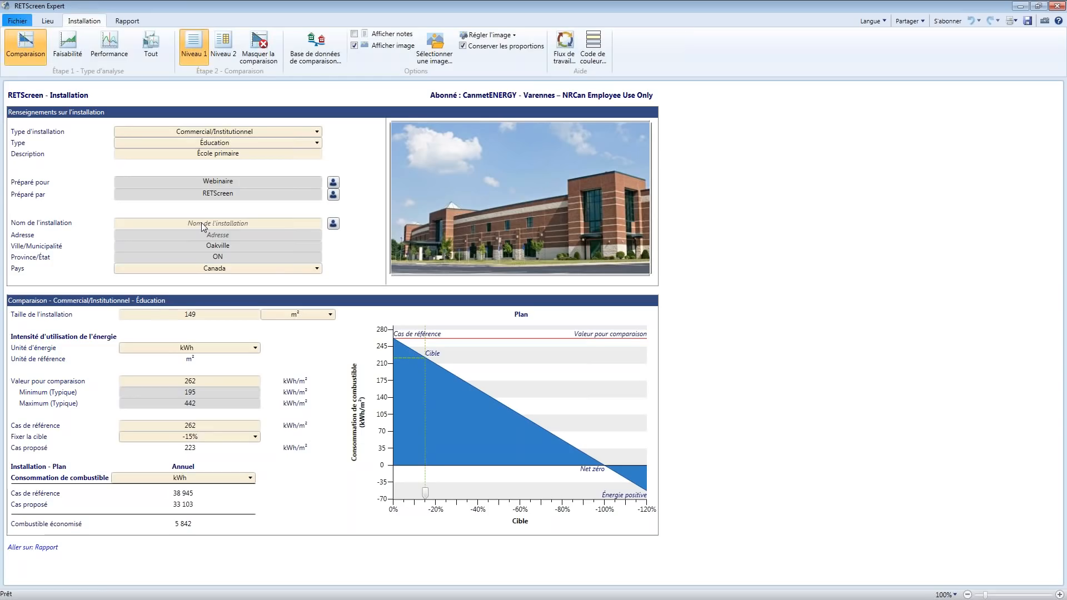
Name the facility École primaire Oakville.
{"action": "left_click", "coordinate": [218, 222]}
{"action": "type", "text": "École primaire Oakville"}
{"action": "key", "text": "Tab"}
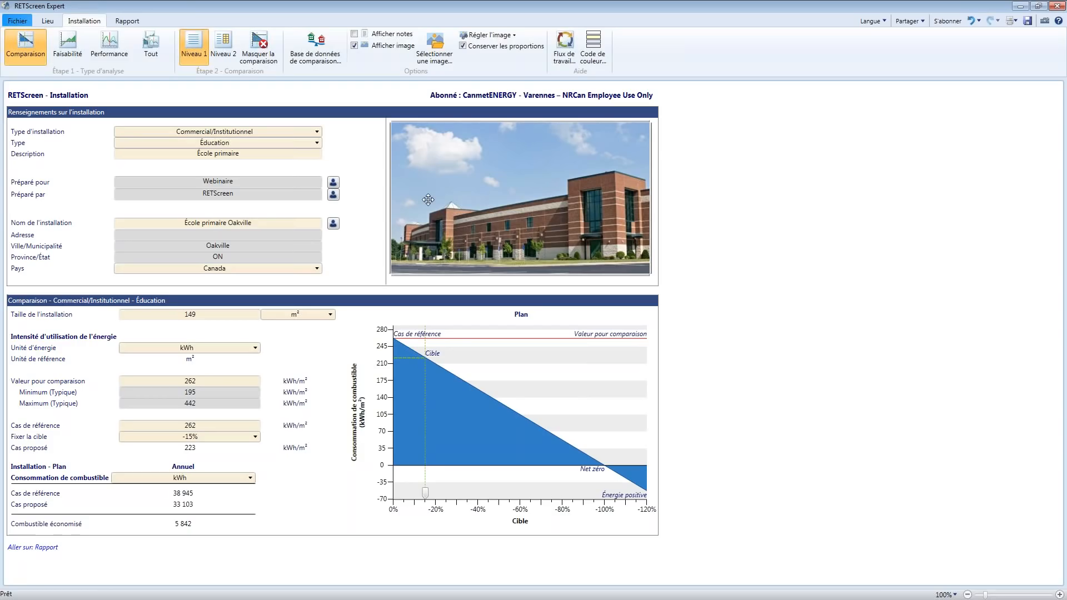
Set the organisation to Commission scolaire and the division to Primaire in the facility's additional information.
{"action": "left_click", "coordinate": [333, 225]}
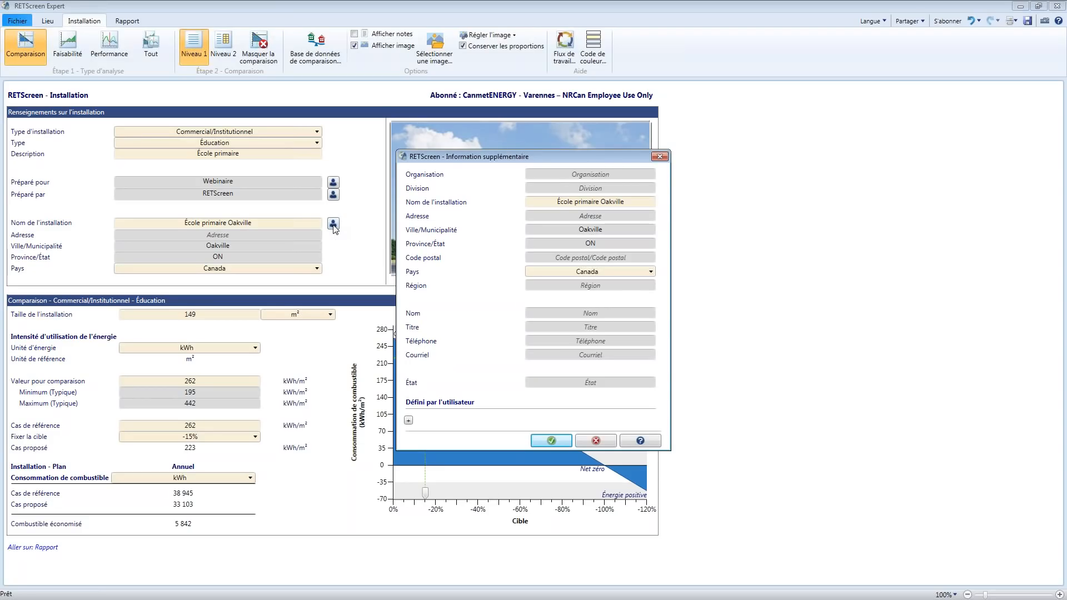
{"action": "left_click_drag", "start_coordinate": [432, 160], "coordinate": [414, 157]}
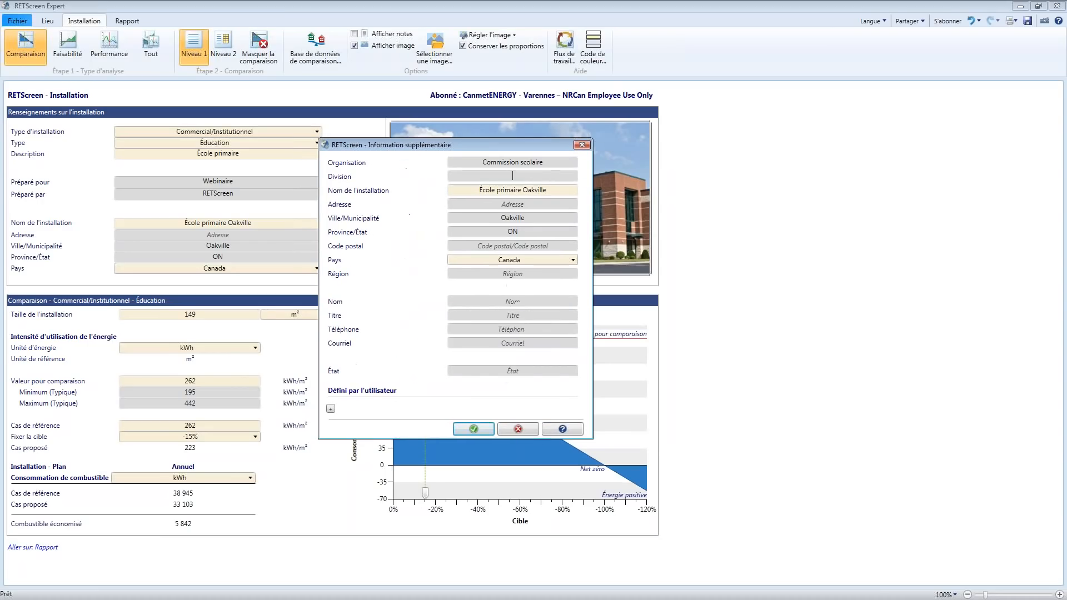
{"action": "type", "text": "Primaire"}
{"action": "left_click", "coordinate": [520, 276]}
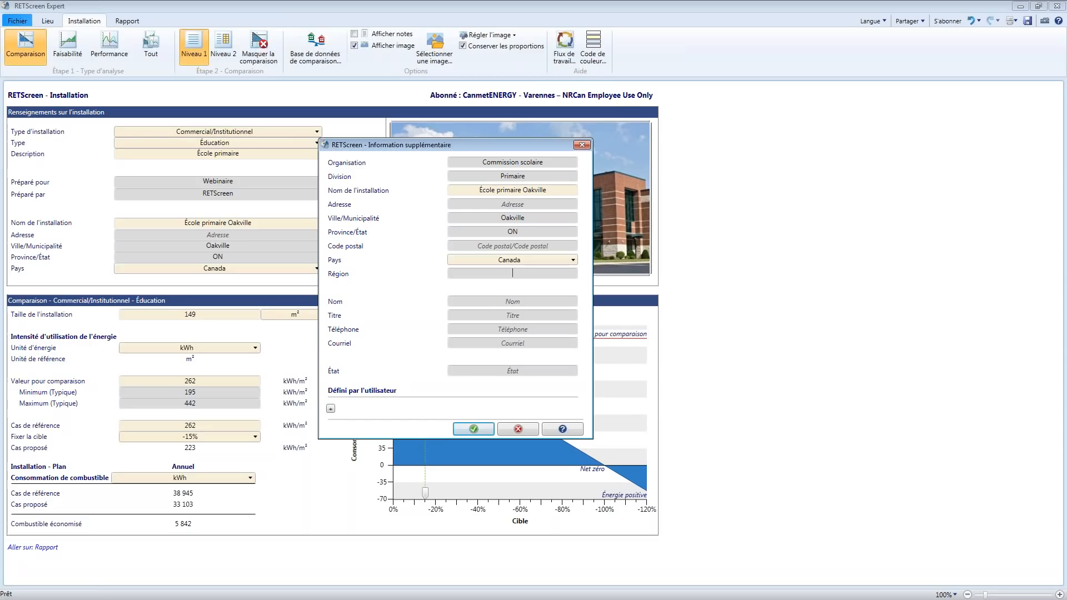
{"action": "left_click", "coordinate": [514, 301]}
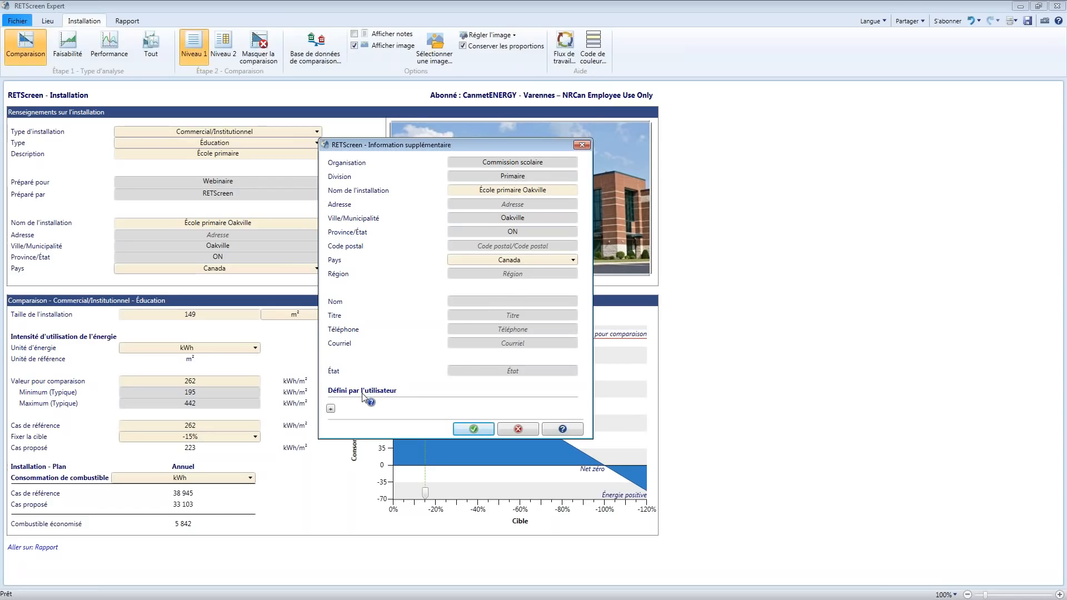
Add a user-defined field Groupe with the value ouest, save it, and reopen the facility's additional information to check the entry.
{"action": "left_click", "coordinate": [331, 409]}
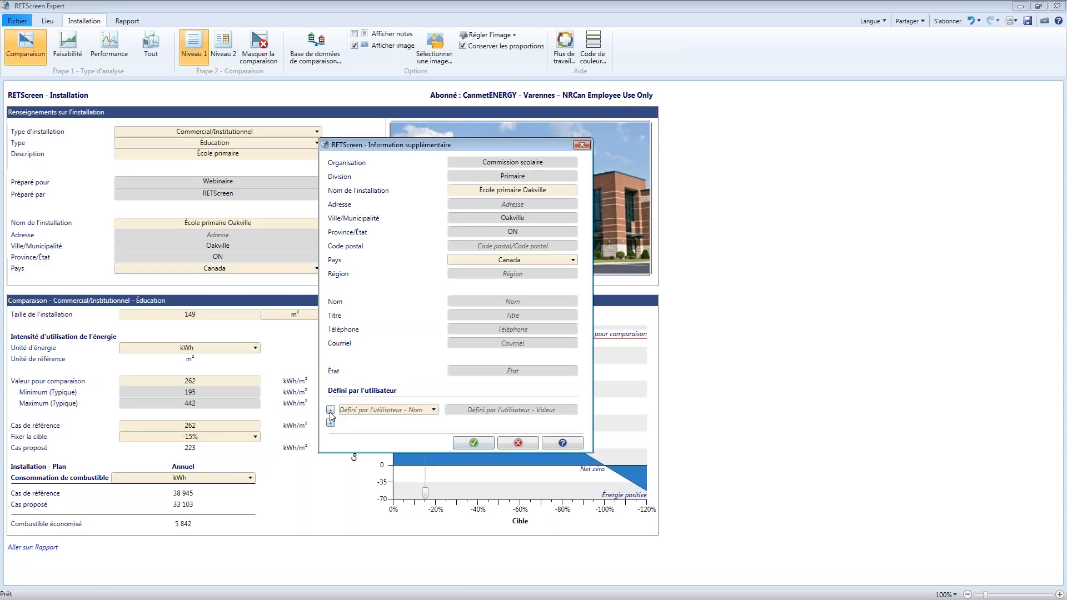
{"action": "left_click", "coordinate": [370, 411]}
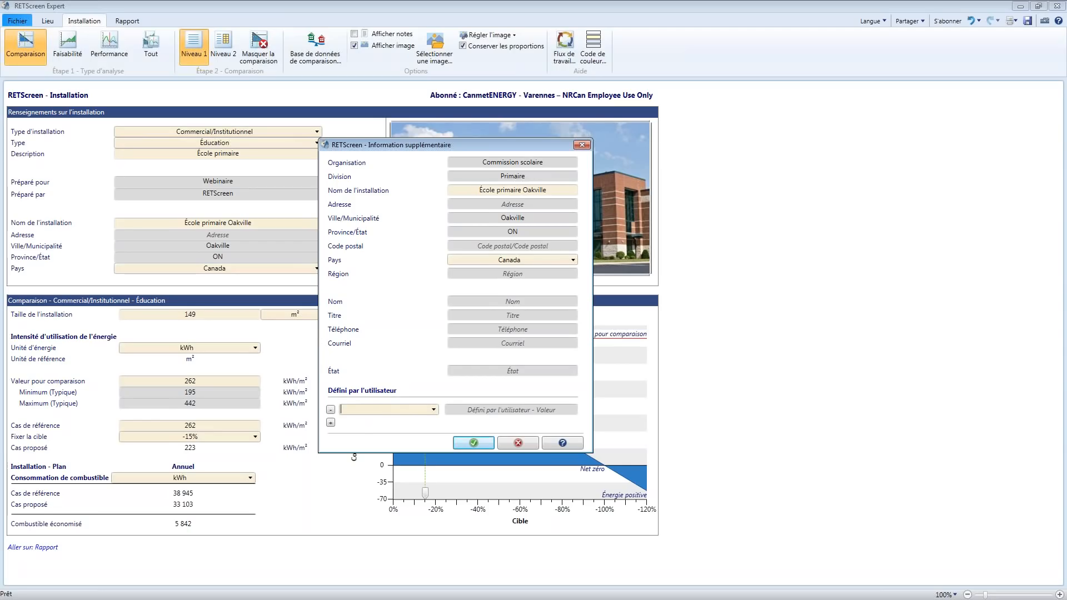
{"action": "type", "text": "Groupe"}
{"action": "key", "text": "Tab"}
{"action": "type", "text": "ouest"}
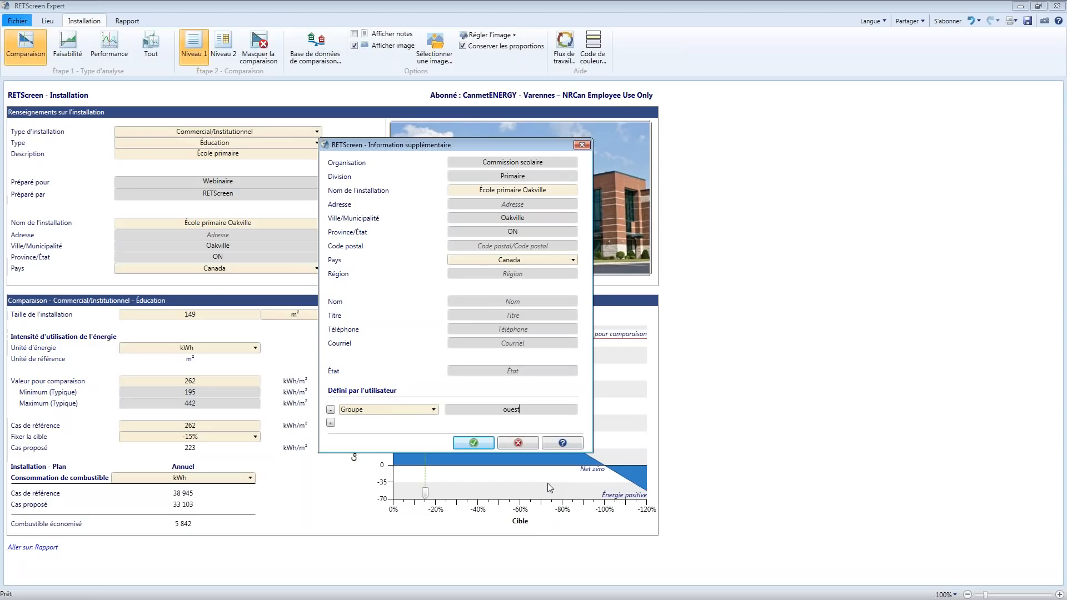
{"action": "left_click", "coordinate": [477, 448]}
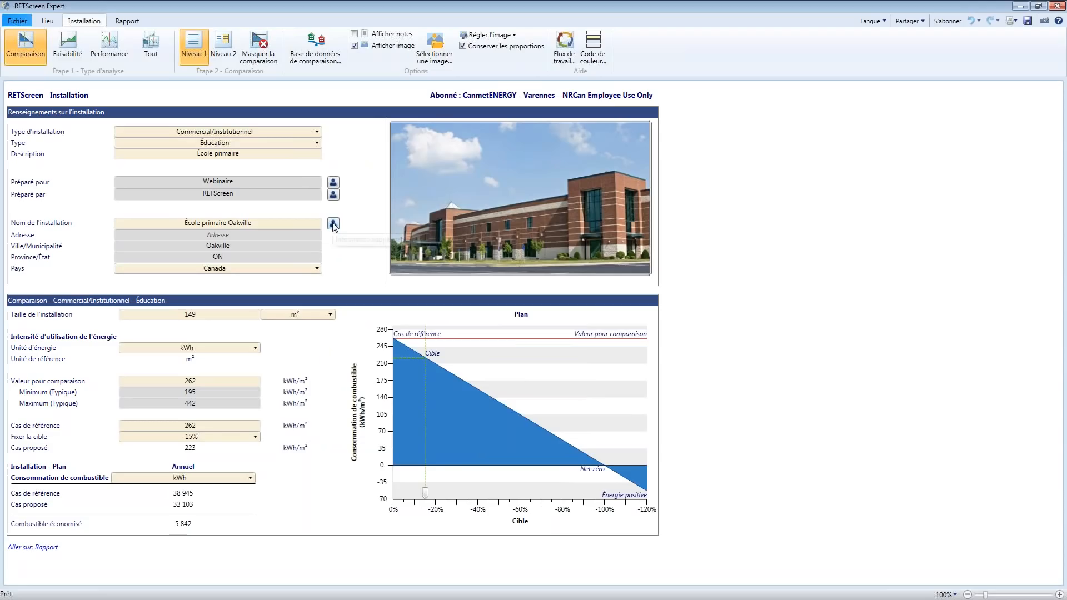
{"action": "left_click", "coordinate": [333, 224]}
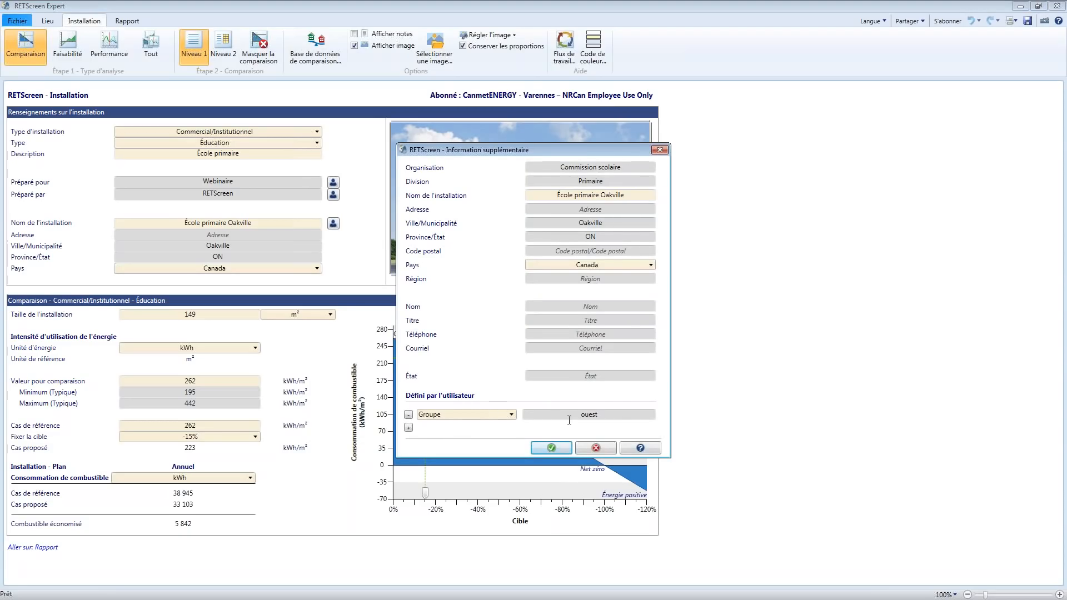
{"action": "left_click", "coordinate": [596, 448]}
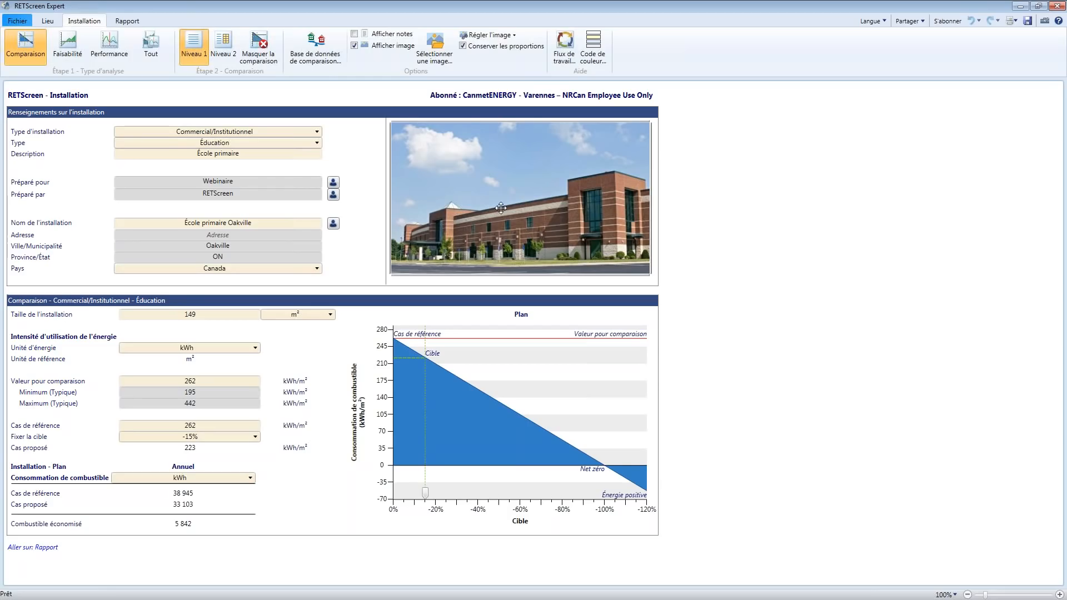
Replace the default facility image with school-picture.png.
{"action": "left_click", "coordinate": [434, 49]}
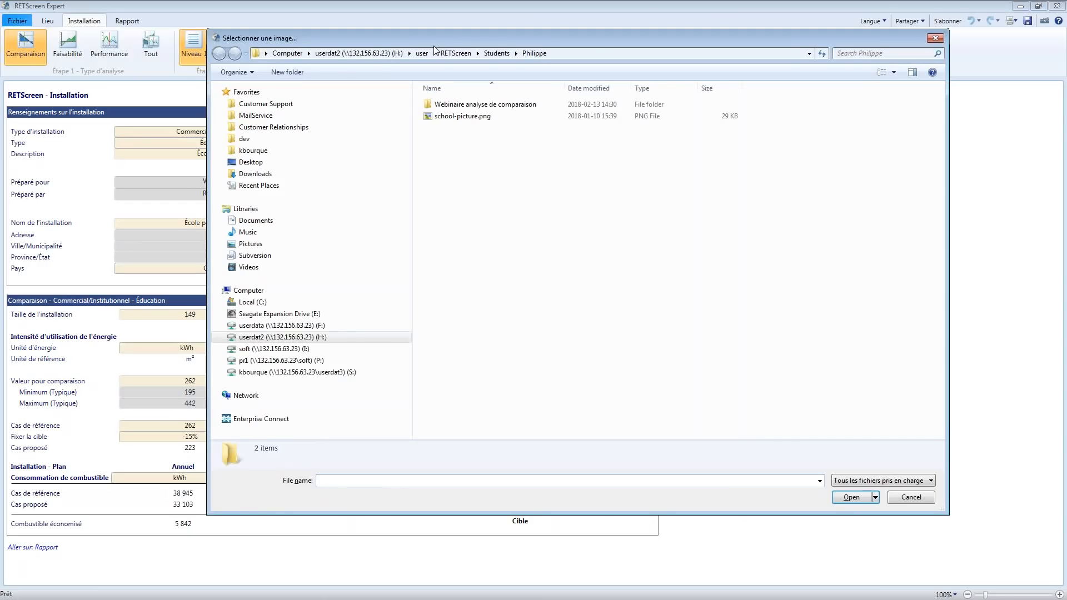
{"action": "key", "text": "Escape"}
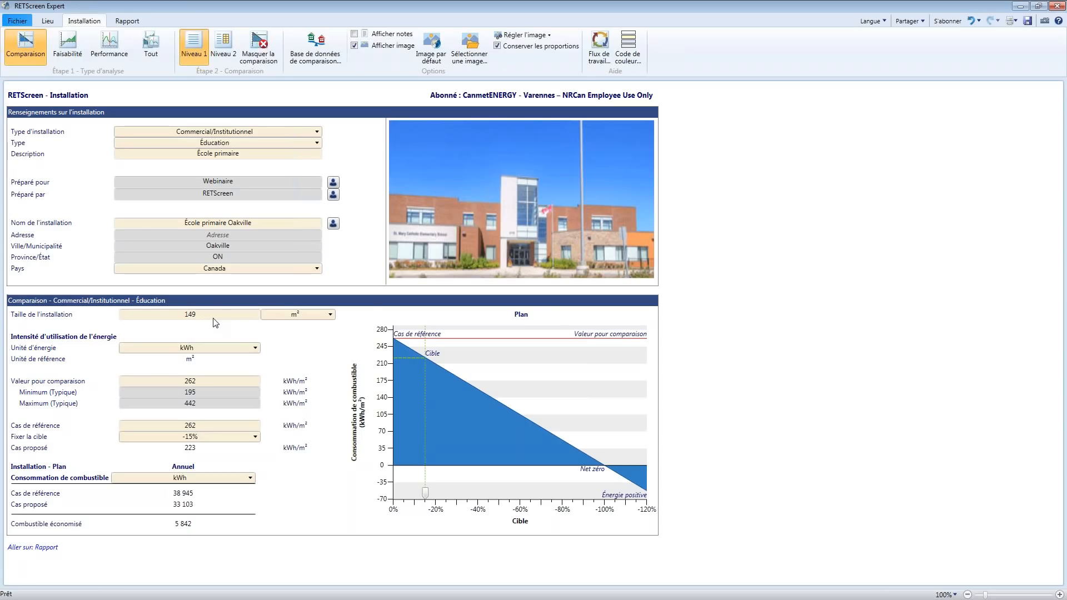
Set the facility size to 4500 m² in the comparison section.
{"action": "left_click", "coordinate": [305, 318]}
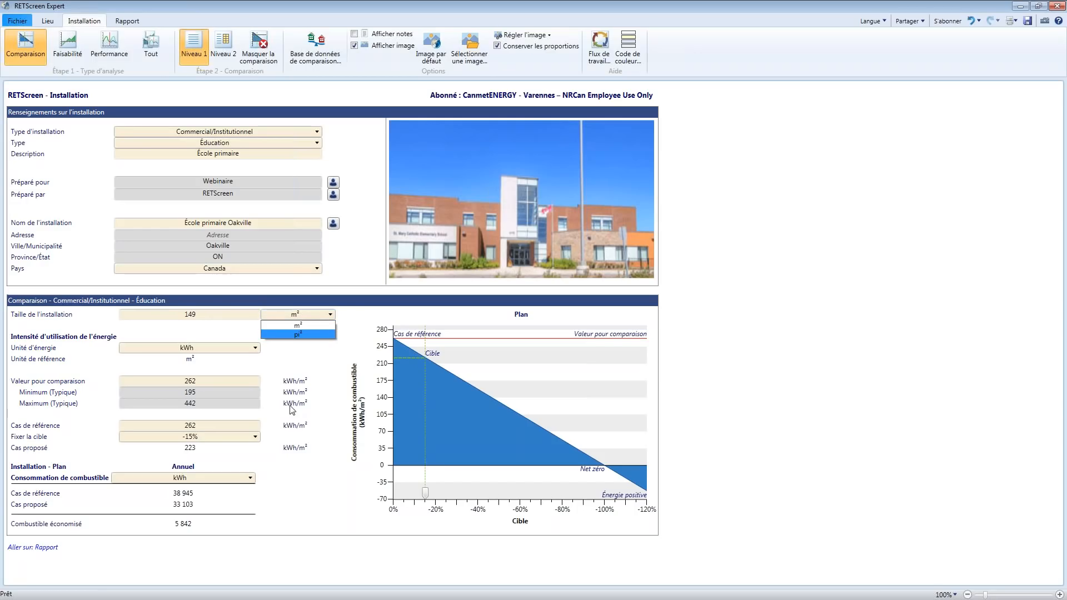
{"action": "left_click", "coordinate": [307, 366]}
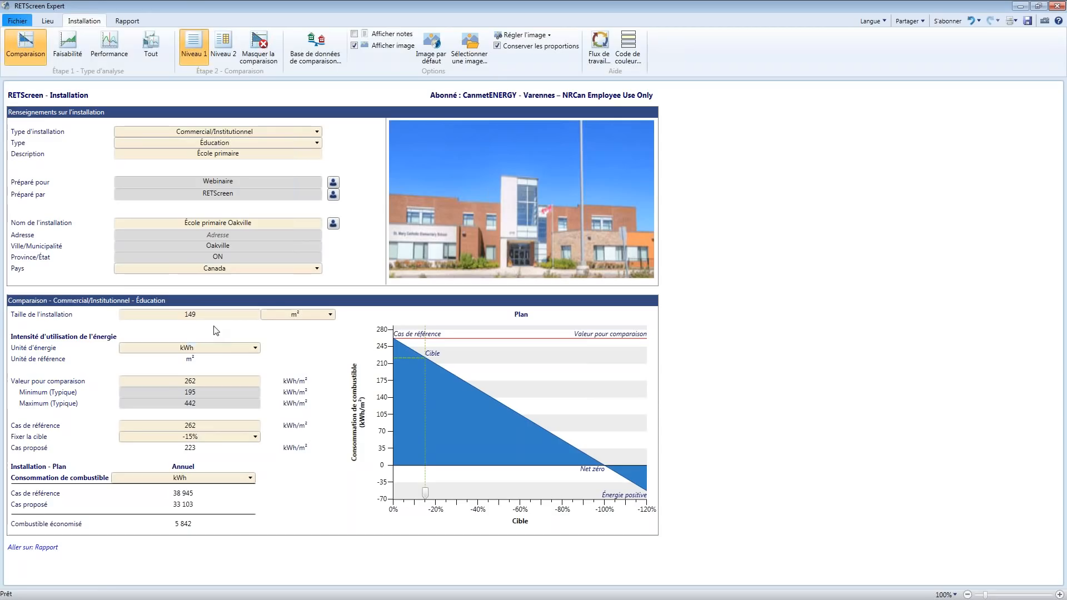
{"action": "left_click", "coordinate": [195, 314]}
{"action": "type", "text": "4500"}
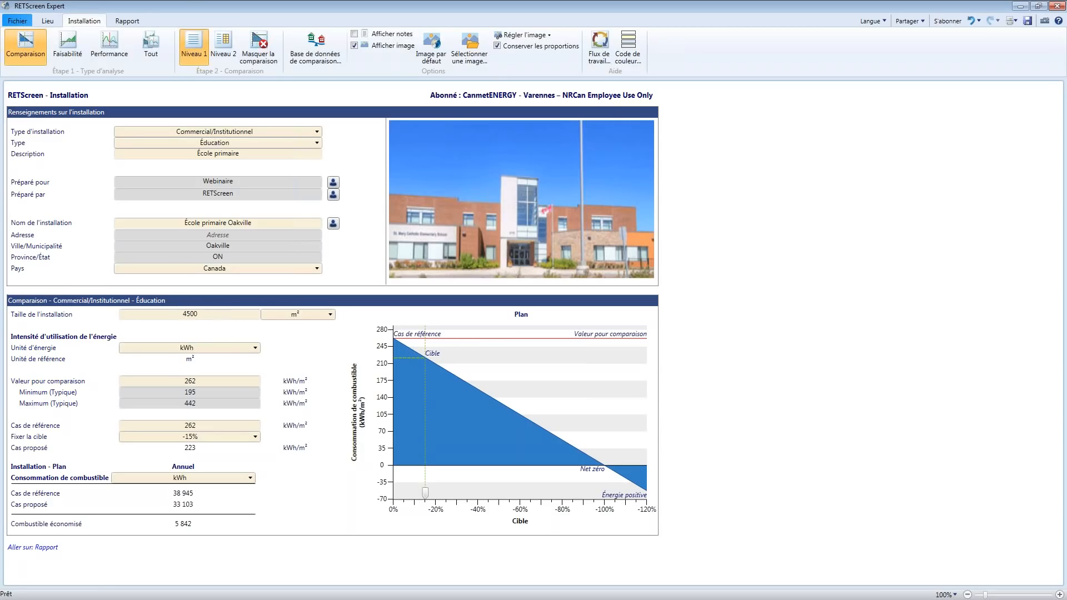
{"action": "key", "text": "Tab"}
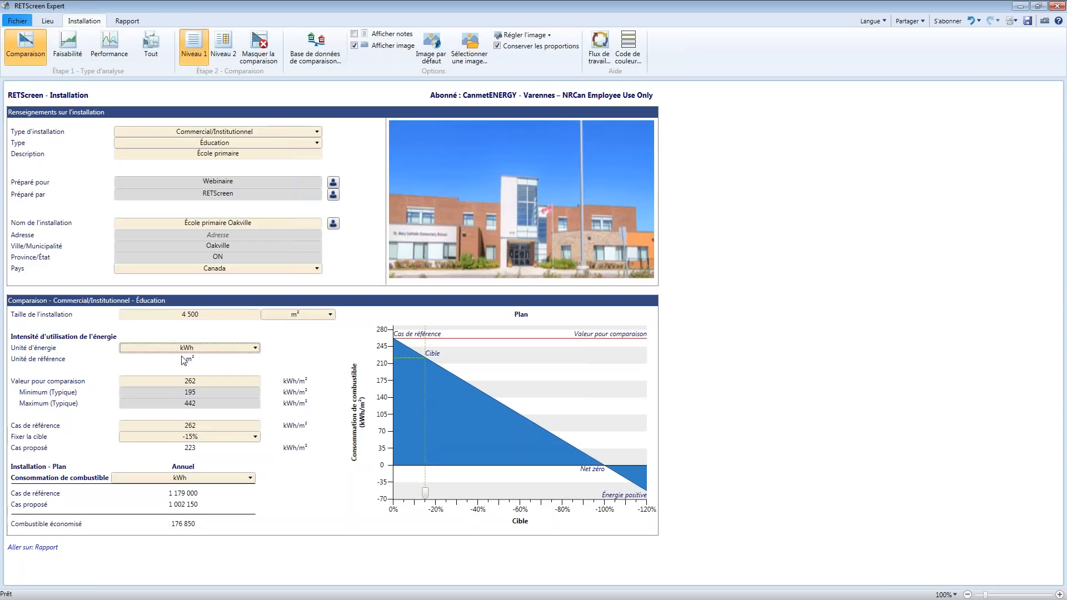
{"action": "left_click", "coordinate": [217, 350]}
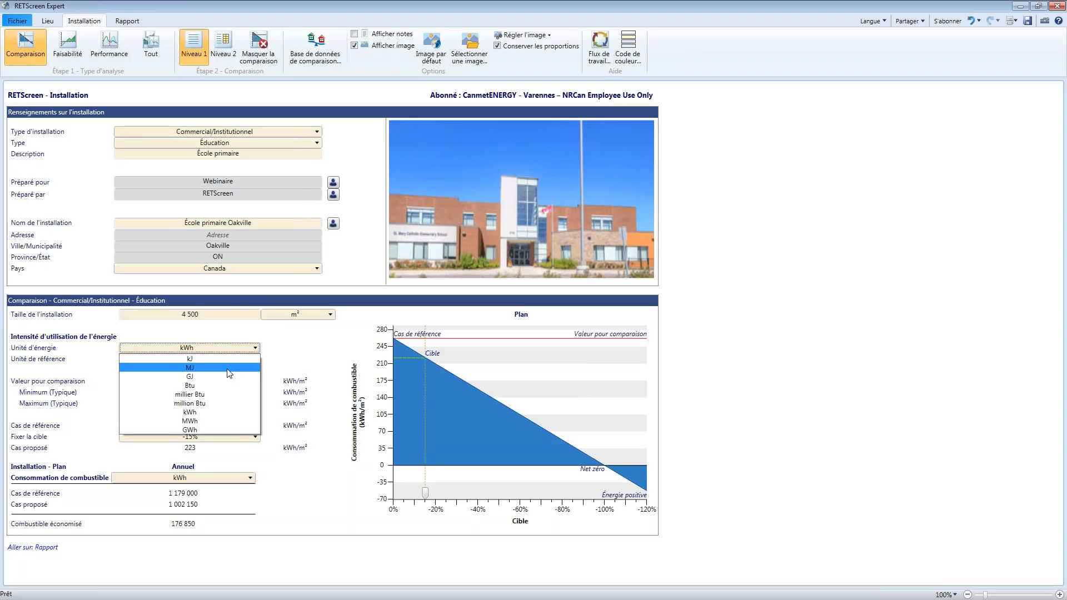
{"action": "left_click", "coordinate": [284, 410]}
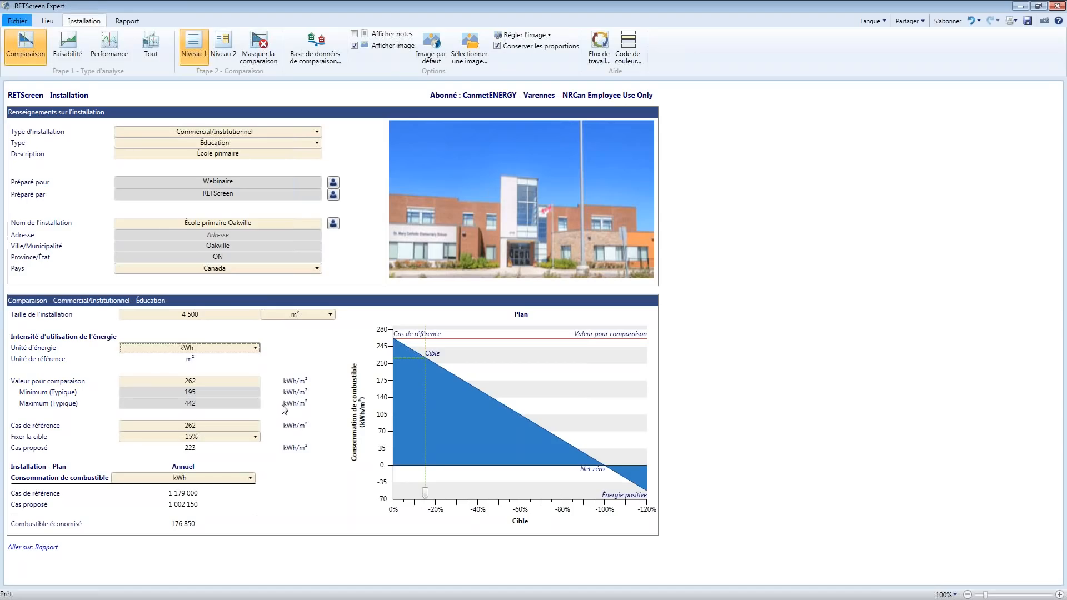
{"action": "left_click", "coordinate": [237, 382]}
{"action": "key", "text": "Tab"}
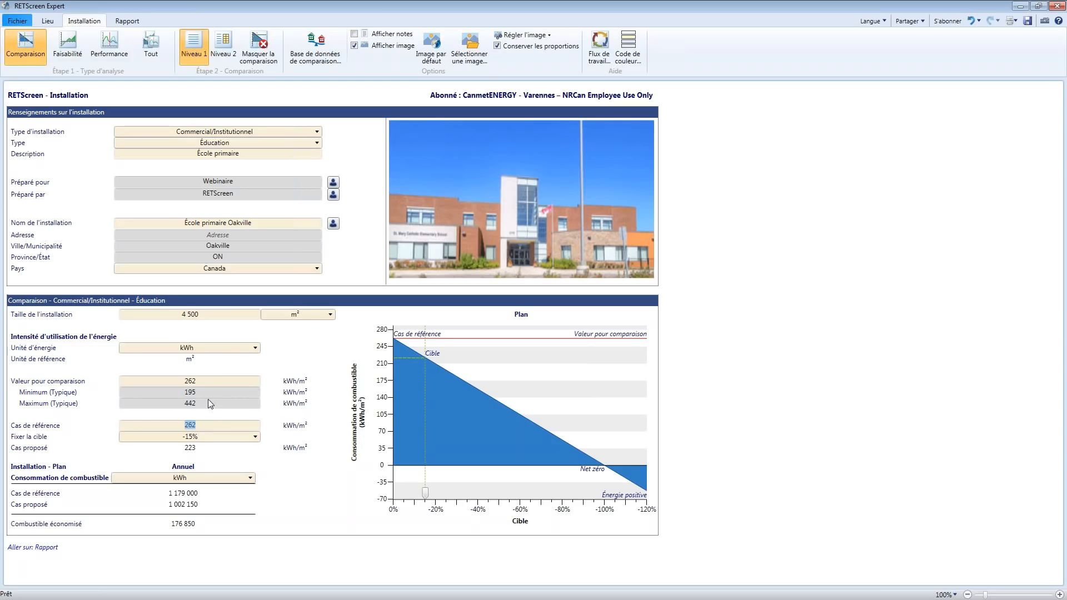
Set the facility's energy reduction target to -15%.
{"action": "left_click", "coordinate": [194, 433]}
{"action": "left_click", "coordinate": [256, 440]}
{"action": "left_click", "coordinate": [255, 438]}
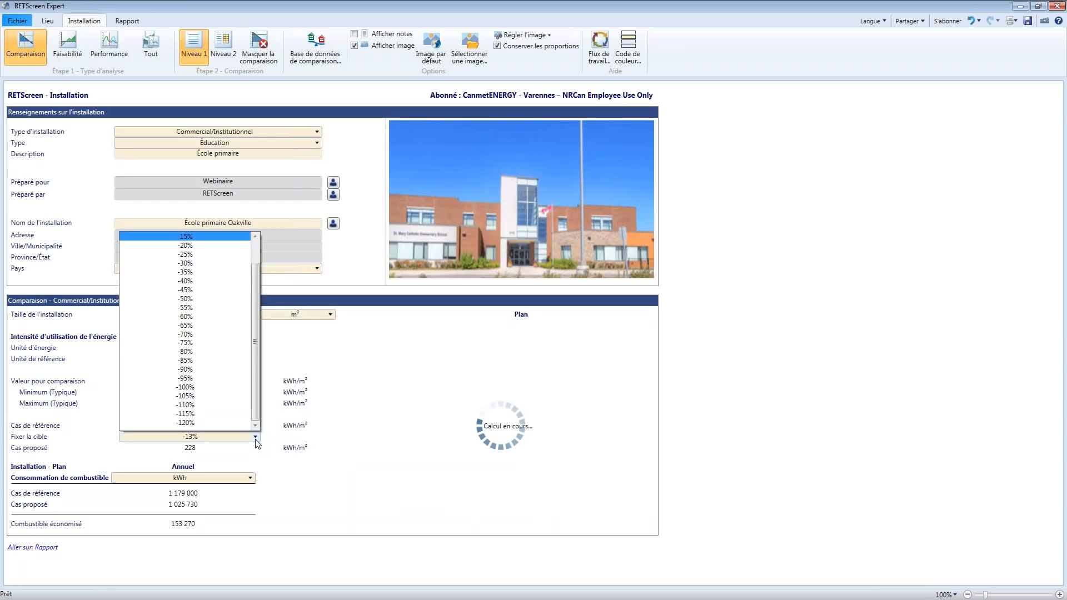
{"action": "left_click", "coordinate": [225, 236]}
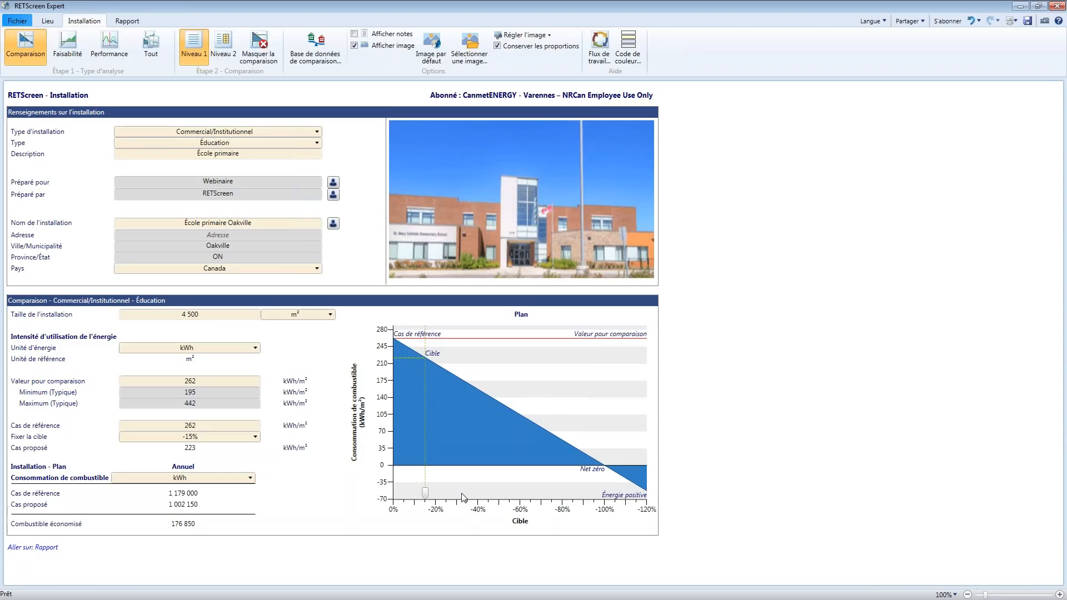
Try reduction targets of -25% and -35% on the Plan chart and return the target to -15%.
{"action": "left_click", "coordinate": [425, 493]}
{"action": "left_click_drag", "start_coordinate": [424, 492], "coordinate": [449, 495]}
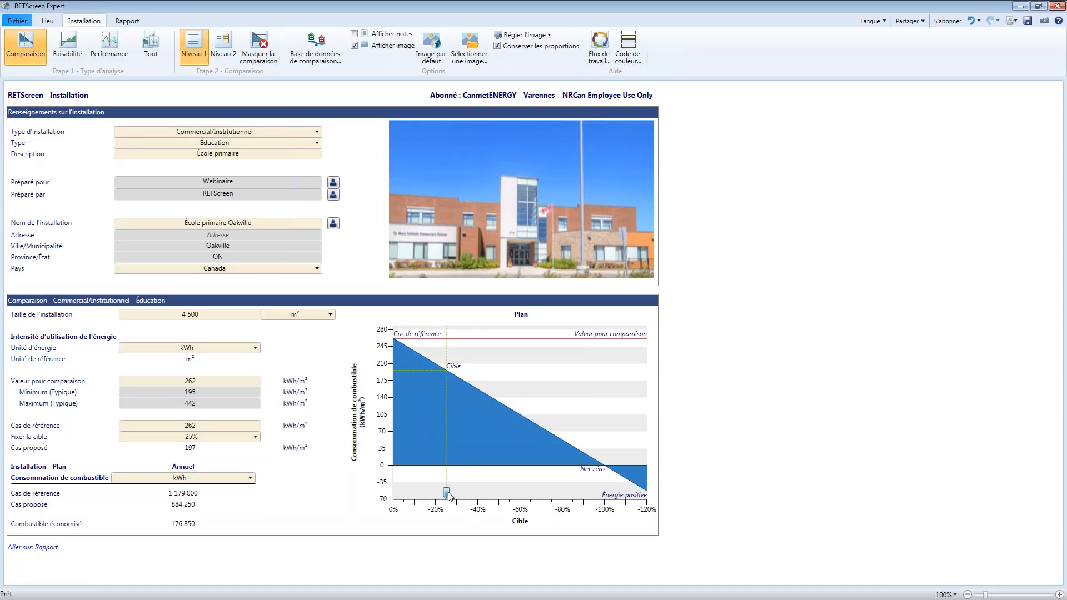
{"action": "left_click_drag", "start_coordinate": [448, 494], "coordinate": [470, 495]}
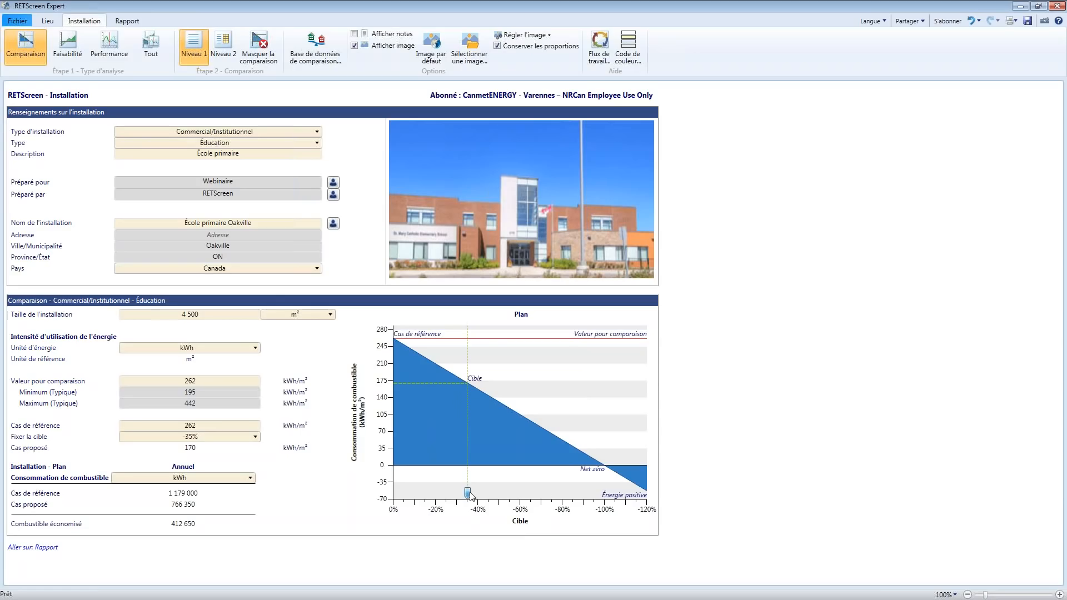
{"action": "left_click_drag", "start_coordinate": [470, 495], "coordinate": [424, 489]}
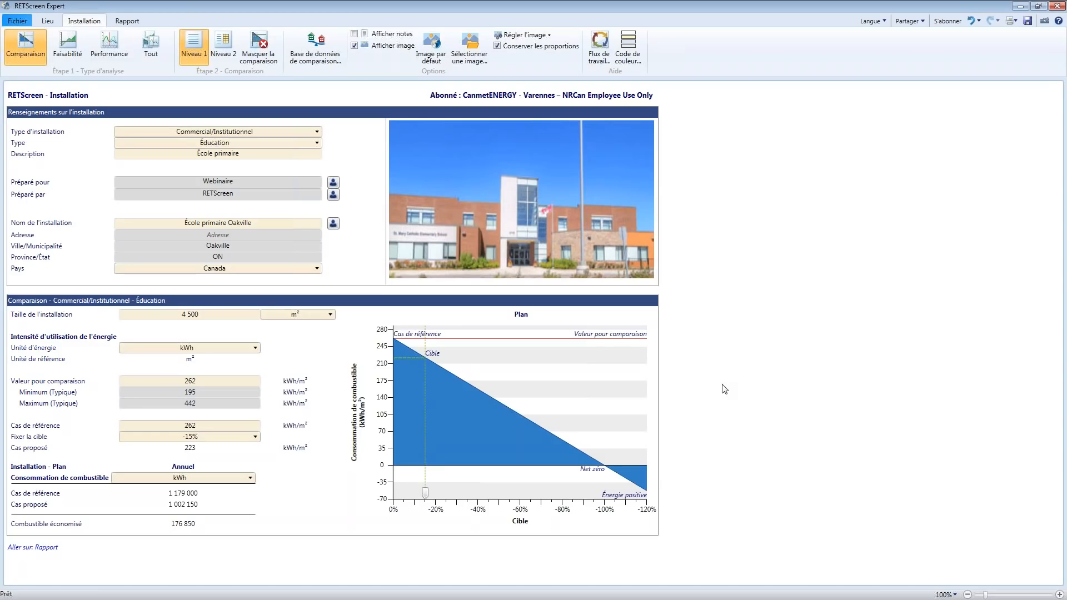
Switch the interface language to Chinese and back to French.
{"action": "left_click", "coordinate": [872, 21]}
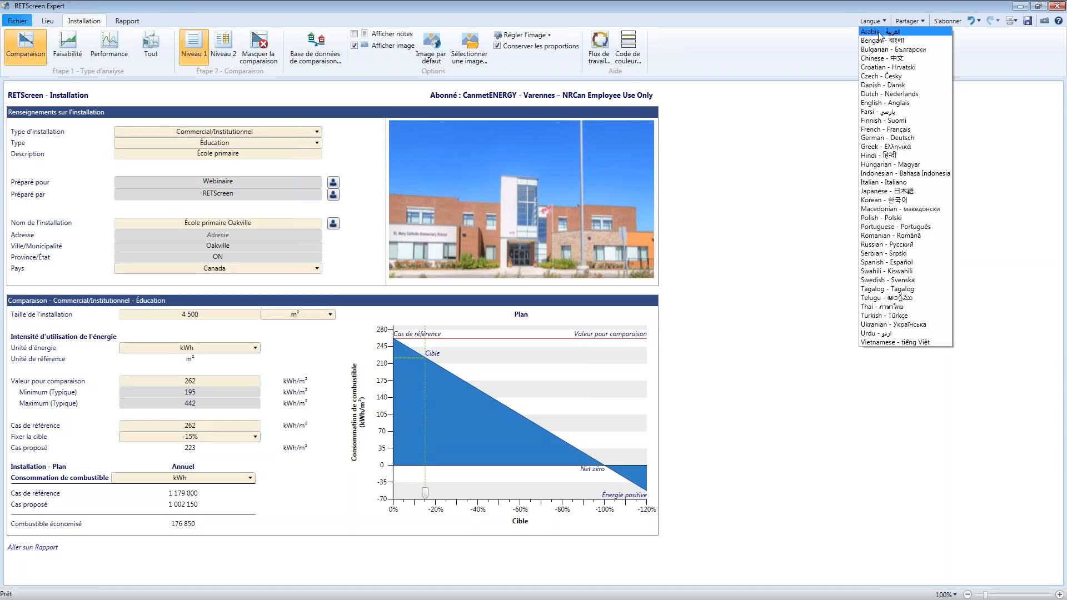
{"action": "left_click", "coordinate": [873, 21]}
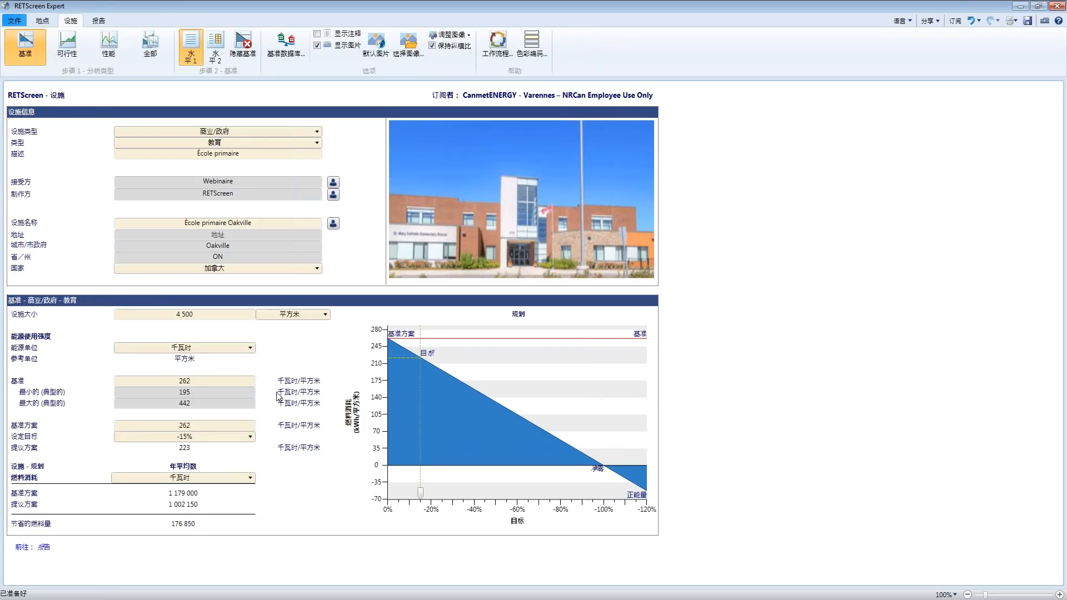
{"action": "left_click", "coordinate": [908, 22]}
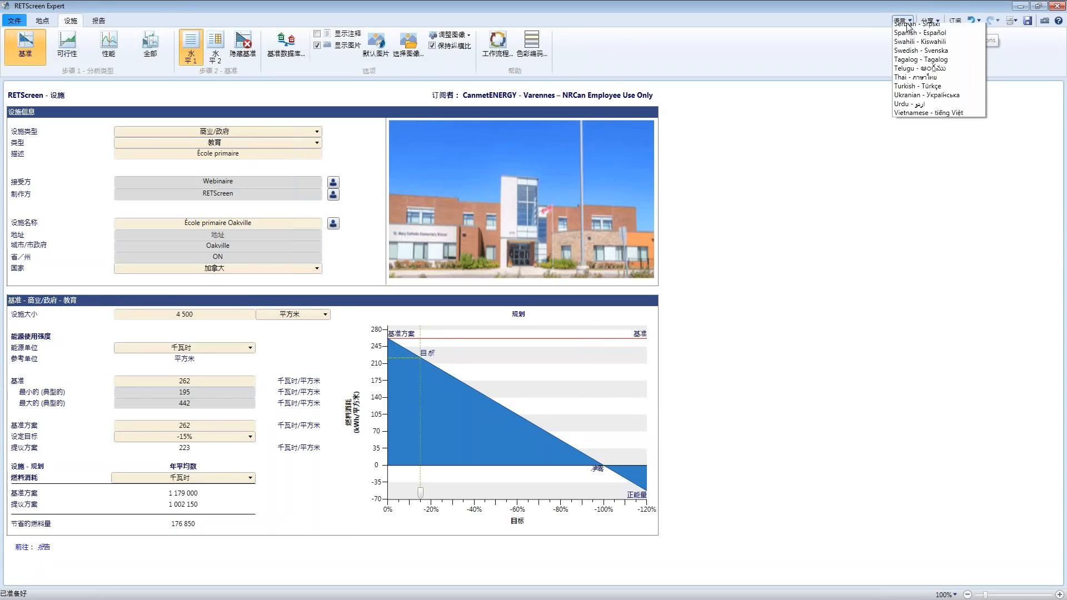
{"action": "left_click", "coordinate": [908, 23]}
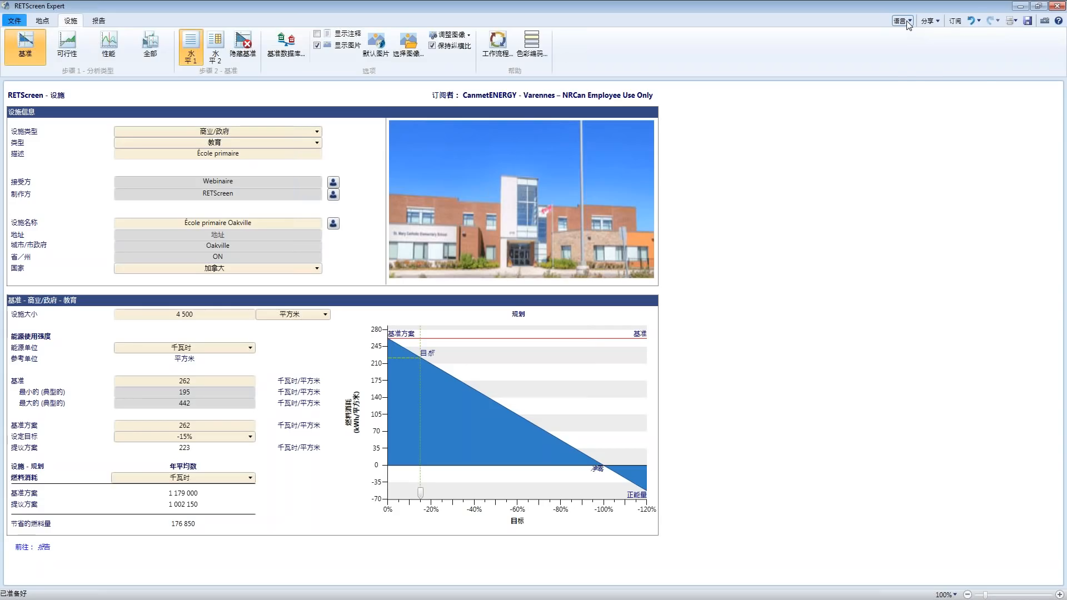
{"action": "left_click", "coordinate": [908, 23]}
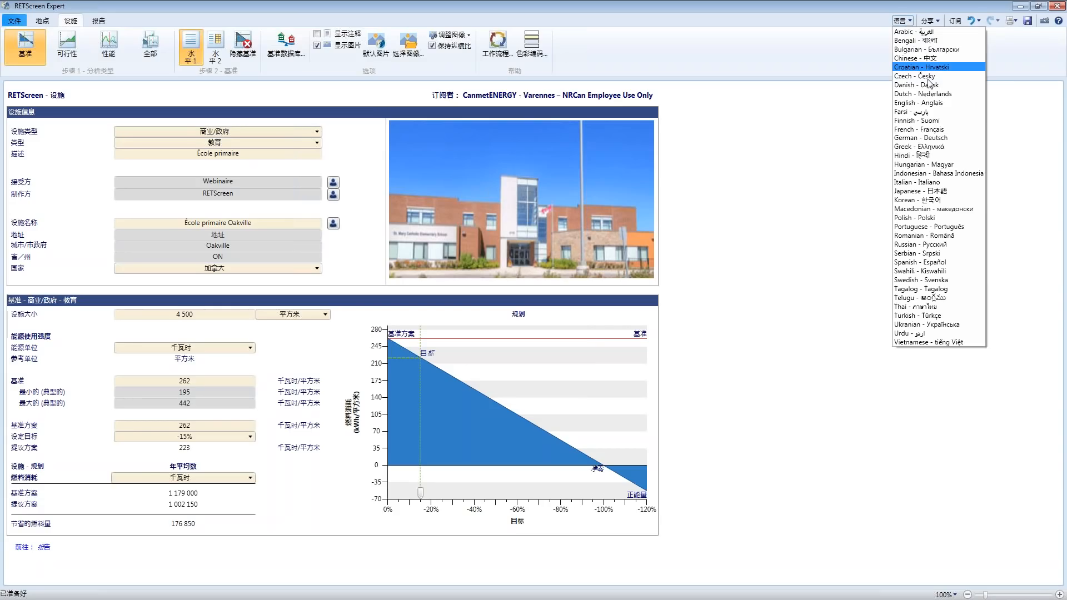
{"action": "left_click", "coordinate": [932, 130]}
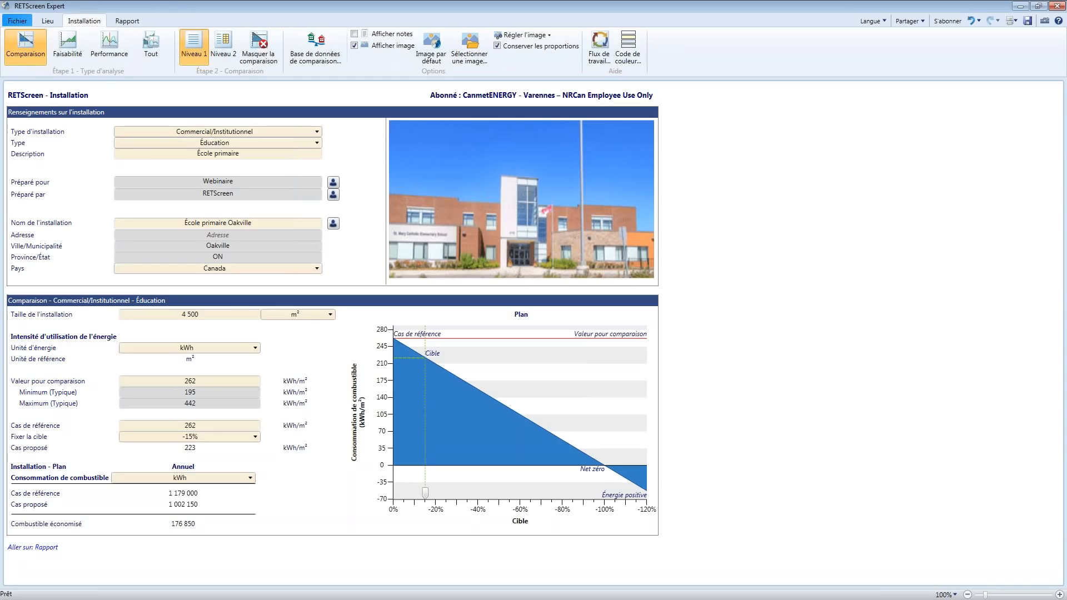
Open the school's feasibility project file and review the facility's additional information without changing it.
{"action": "left_click", "coordinate": [17, 22]}
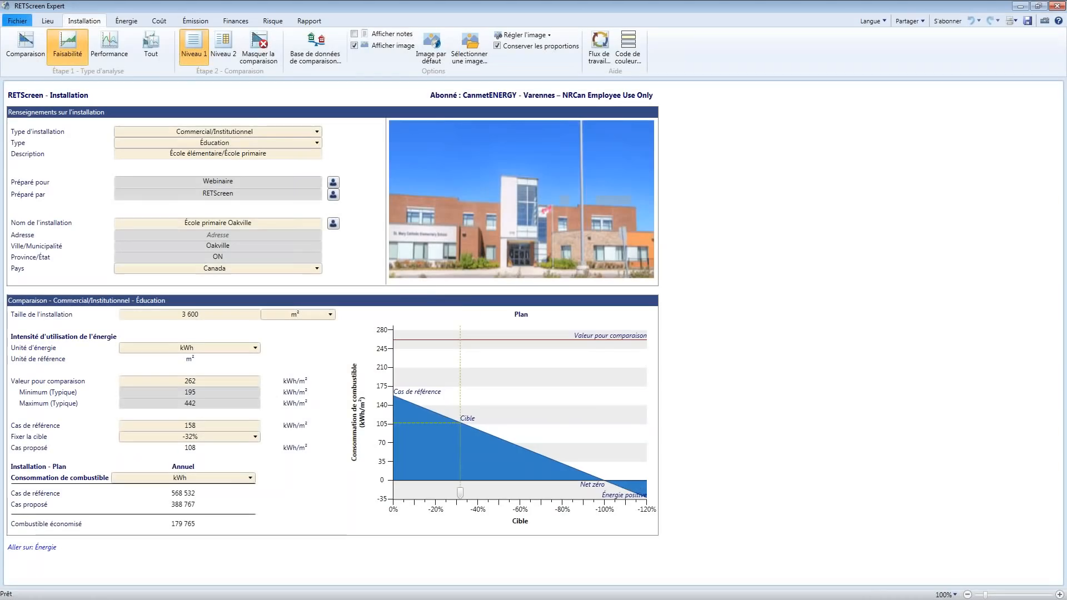
{"action": "left_click", "coordinate": [334, 224]}
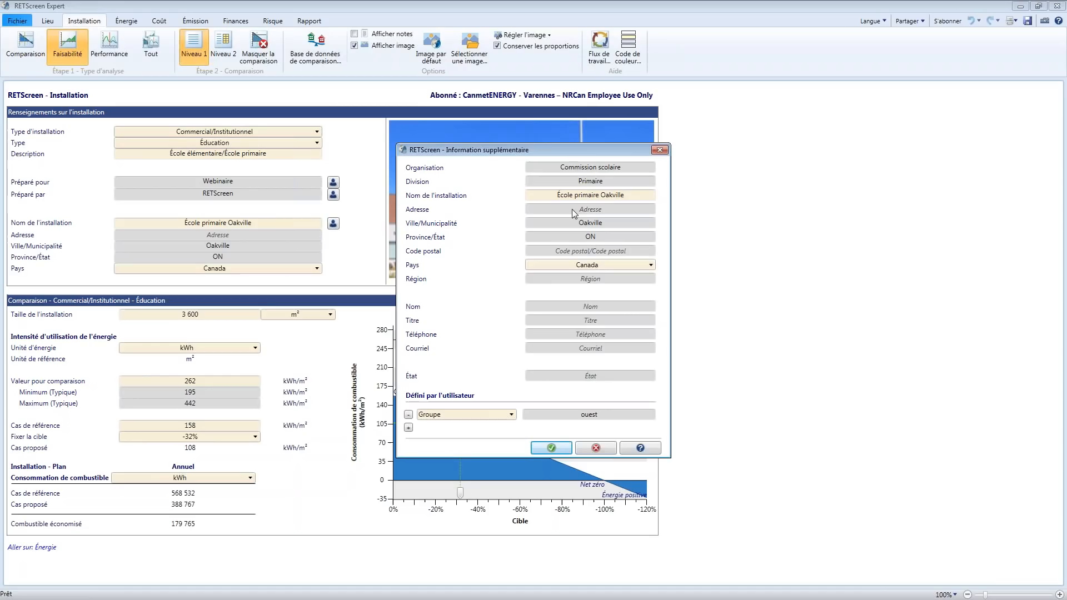
{"action": "left_click", "coordinate": [596, 449]}
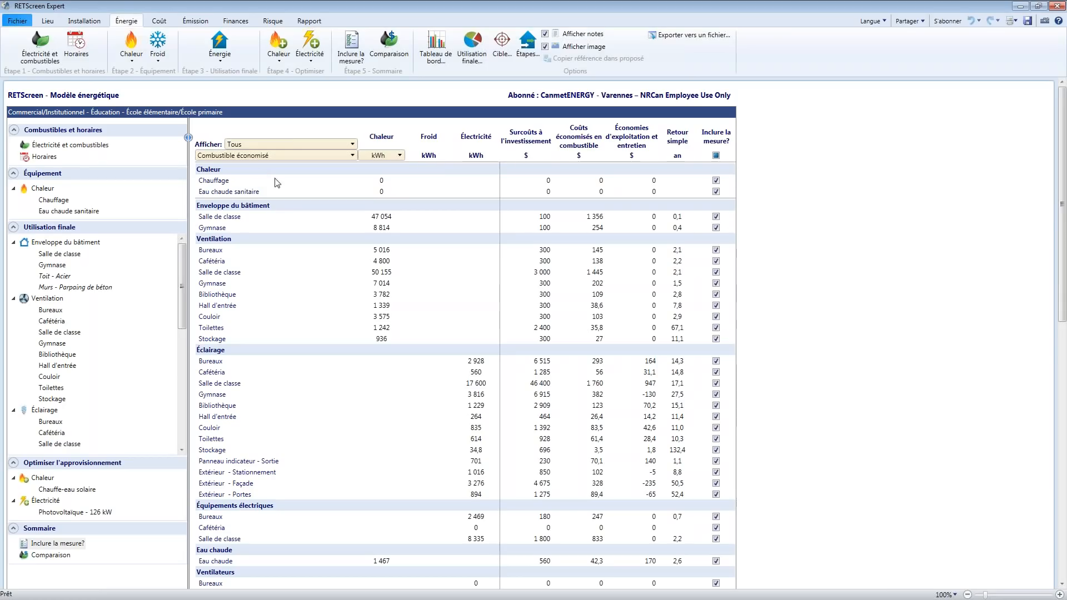
In the energy model's comparison summary, try Étudiant with a quantity of 250 as reference unit and restore the facility size as reference.
{"action": "left_click", "coordinate": [382, 54]}
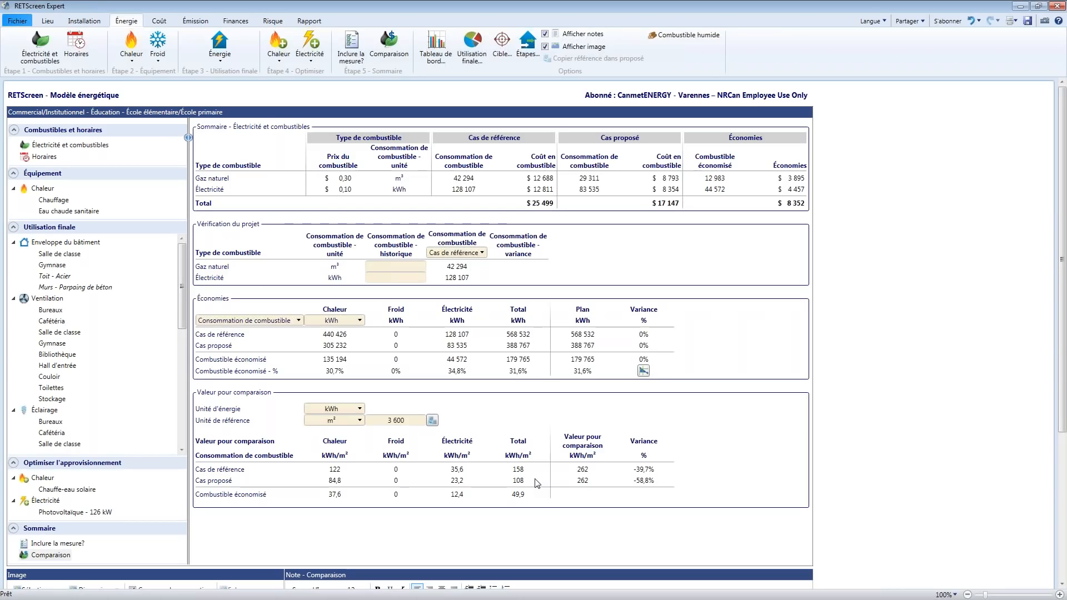
{"action": "left_click", "coordinate": [346, 427]}
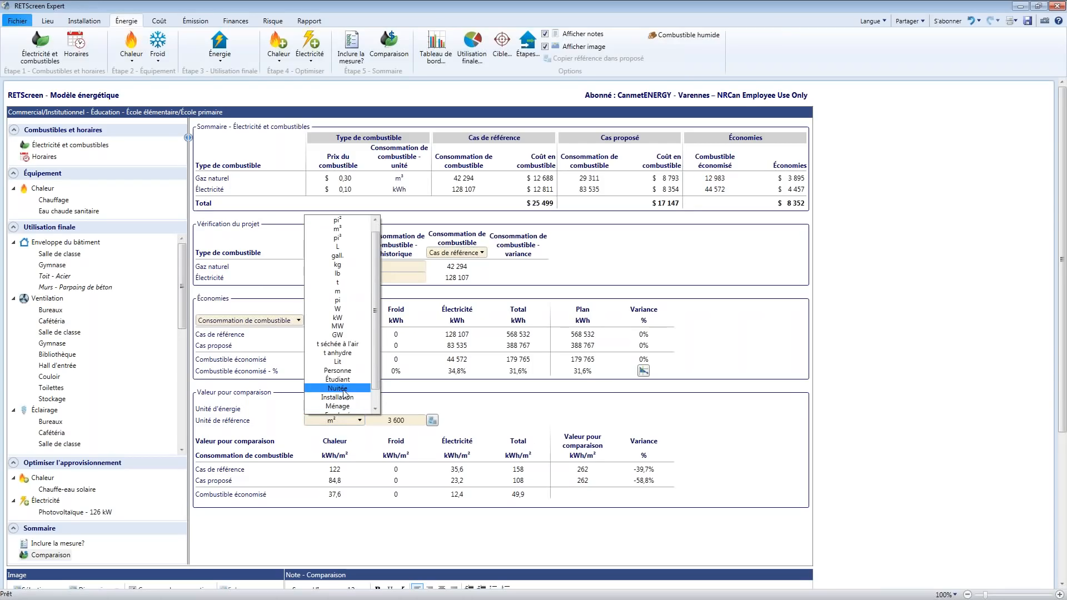
{"action": "scroll", "coordinate": [346, 367], "scroll_direction": "down", "scroll_amount": 1}
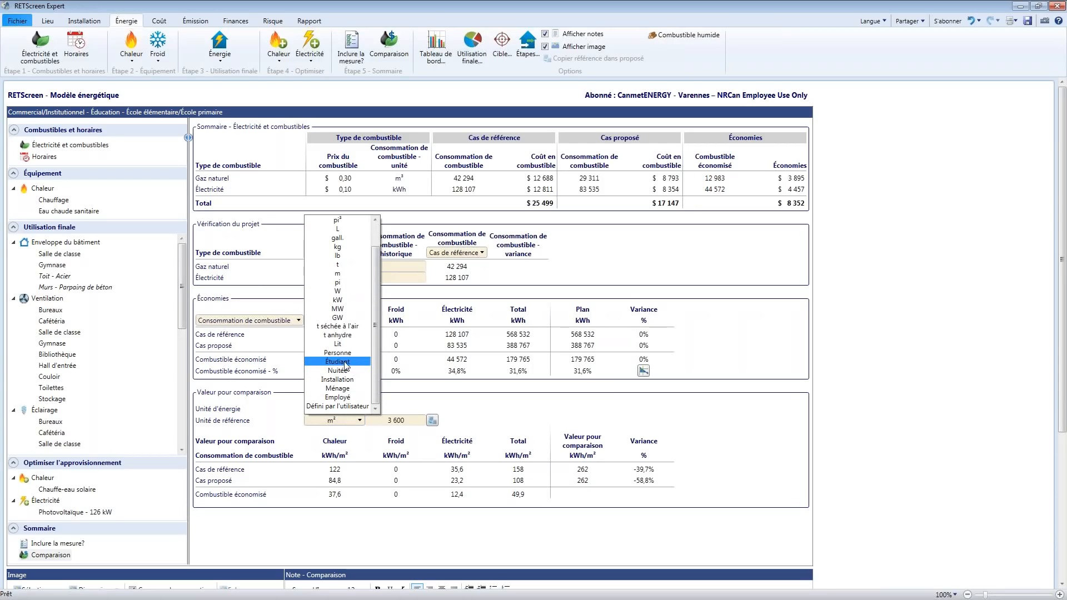
{"action": "left_click", "coordinate": [345, 362]}
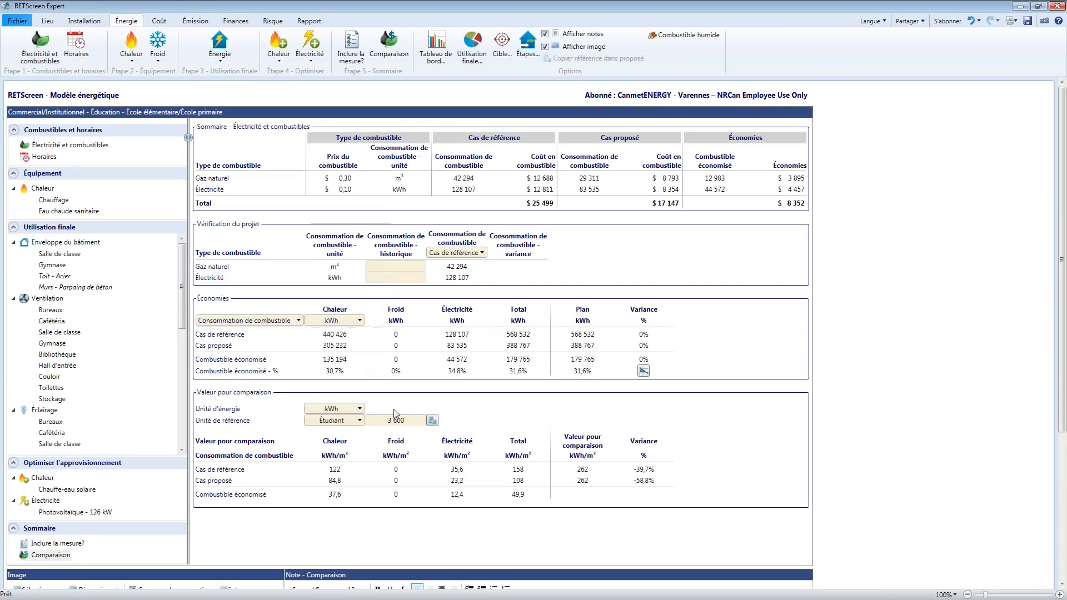
{"action": "left_click", "coordinate": [405, 417]}
{"action": "type", "text": "250"}
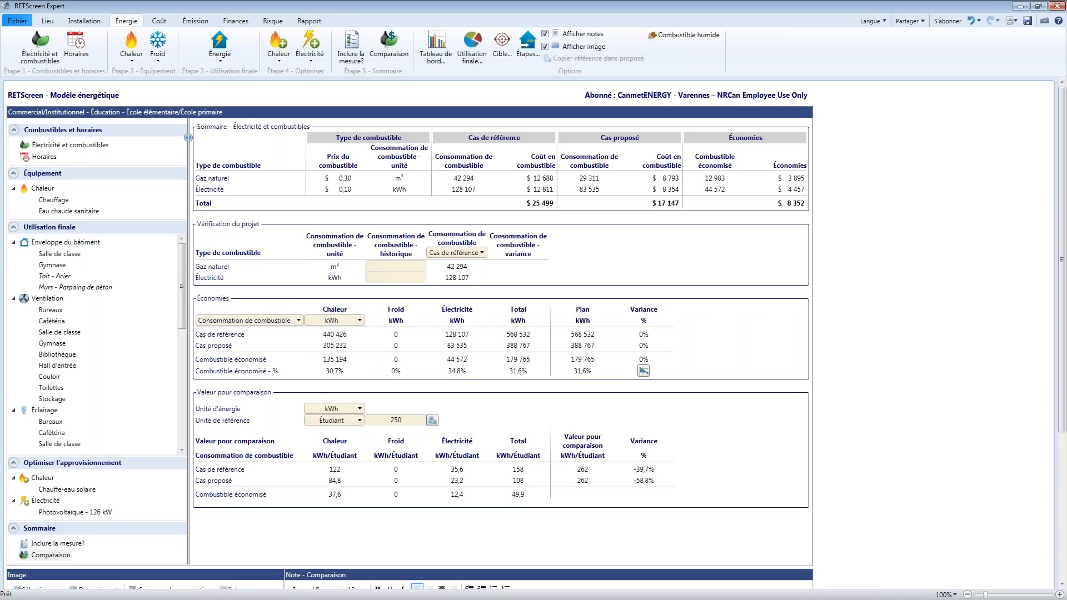
{"action": "key", "text": "Return"}
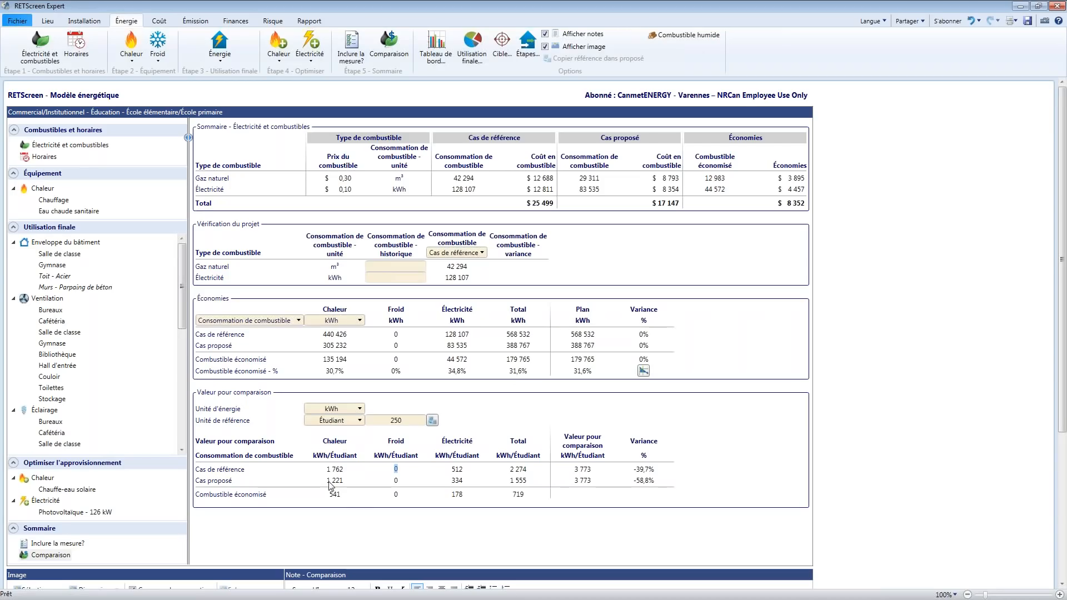
{"action": "left_click", "coordinate": [436, 423]}
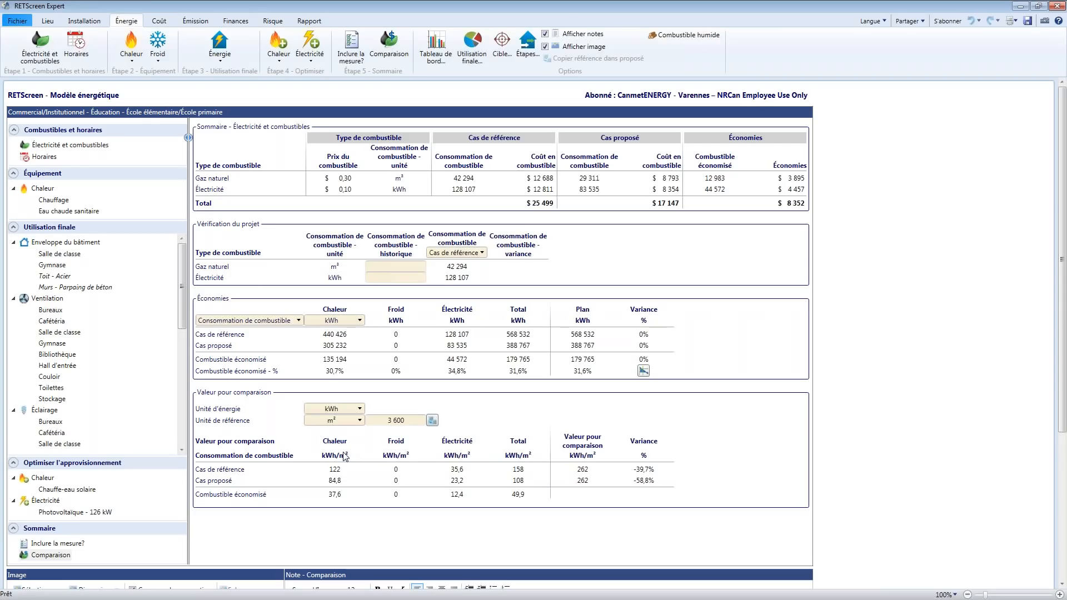
Exclude the Salle de classe building envelope measure and update the plan's base case and target from the comparison summary.
{"action": "left_click", "coordinate": [356, 53]}
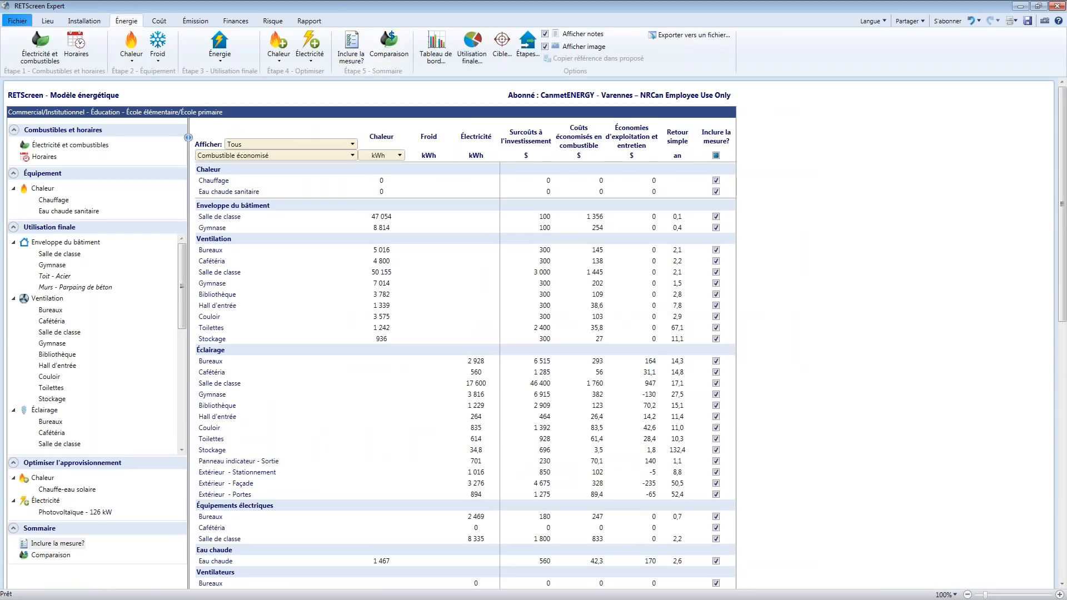
{"action": "left_click", "coordinate": [715, 217]}
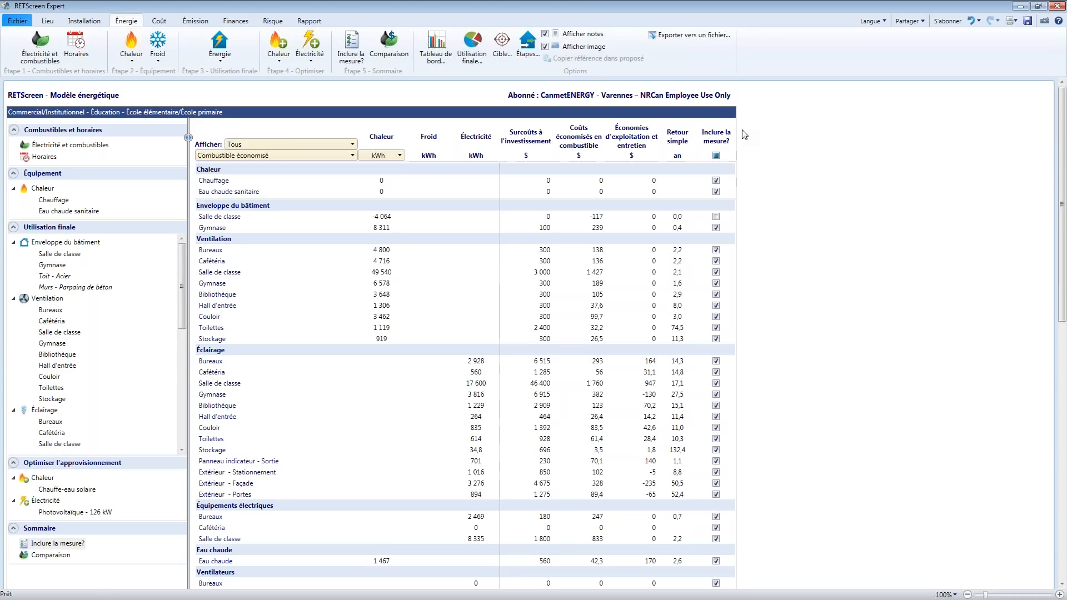
{"action": "left_click", "coordinate": [392, 43]}
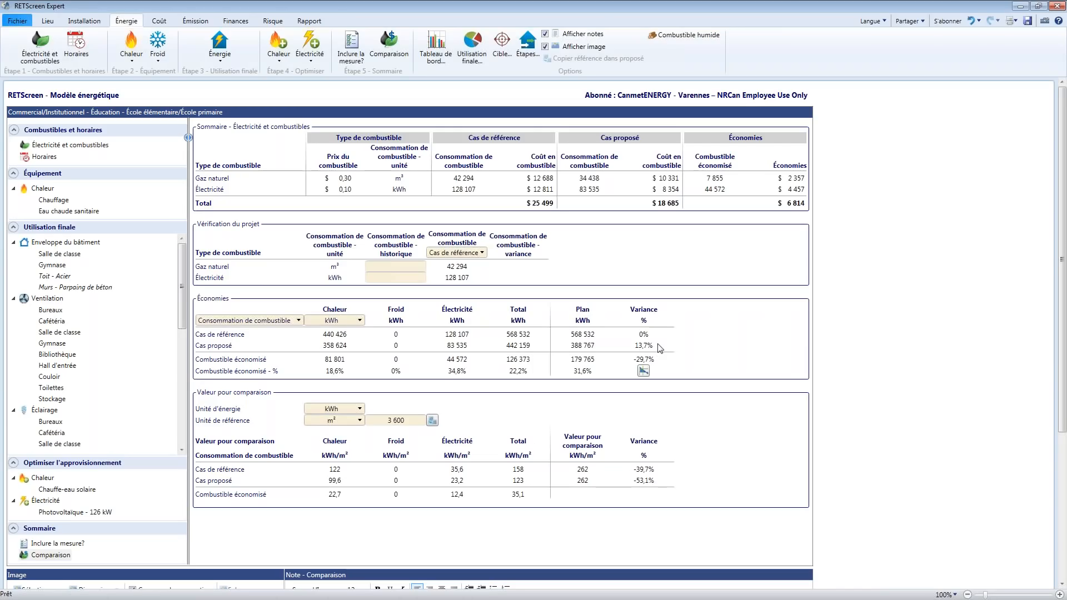
{"action": "left_click", "coordinate": [644, 371]}
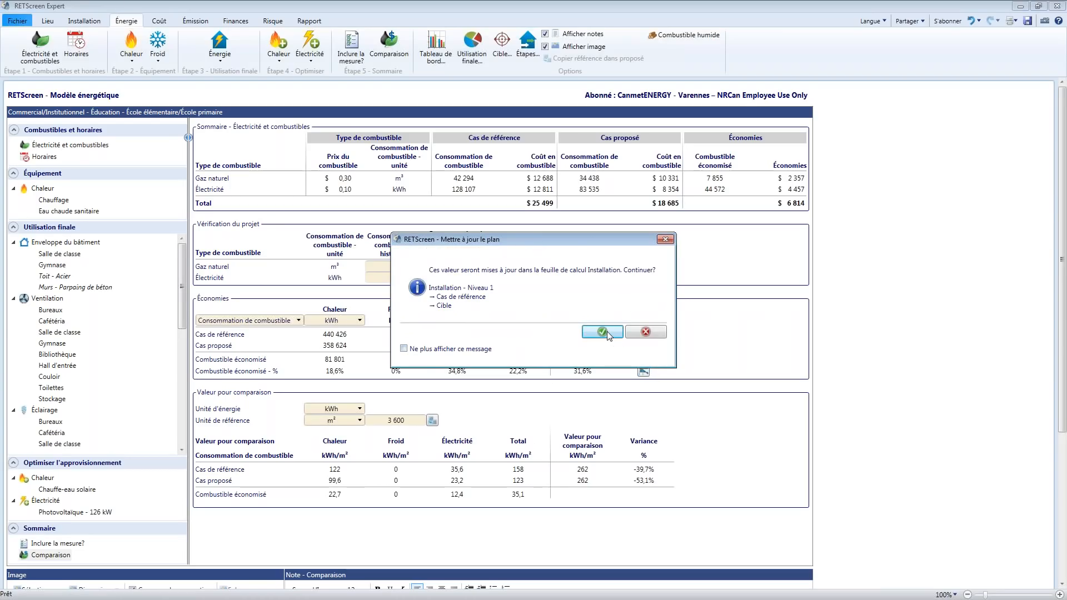
{"action": "left_click", "coordinate": [607, 331]}
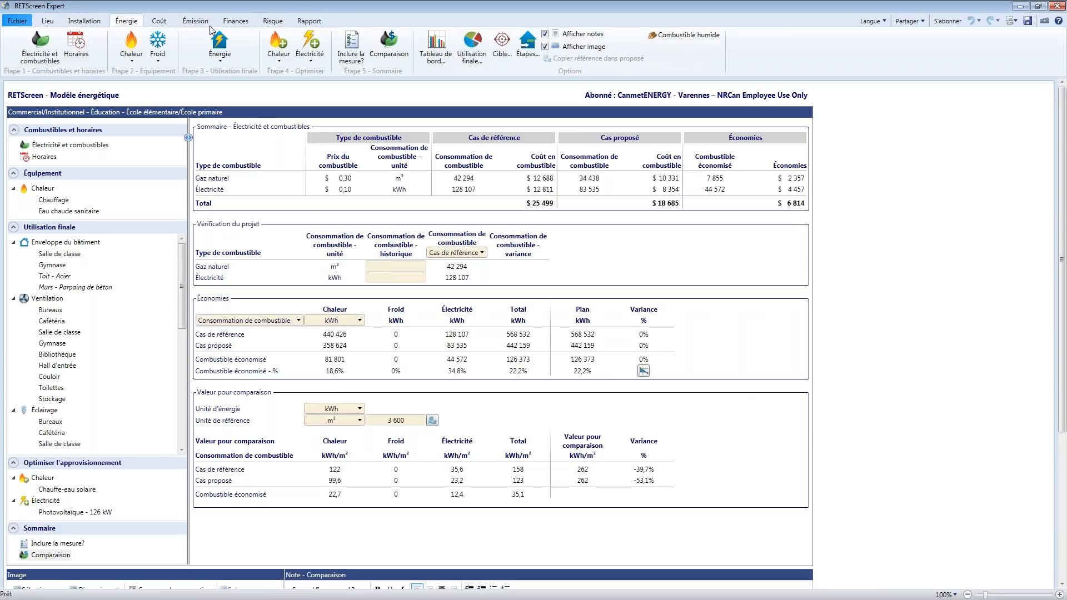
Return to the facility page and switch its comparison to Niveau 2.
{"action": "left_click", "coordinate": [83, 21]}
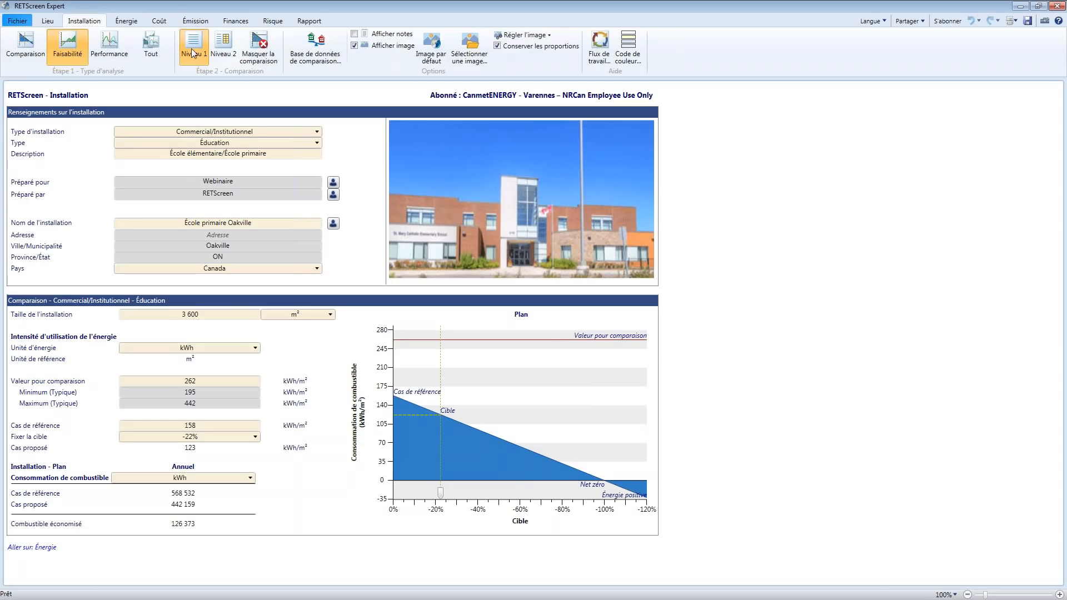
{"action": "left_click", "coordinate": [223, 45]}
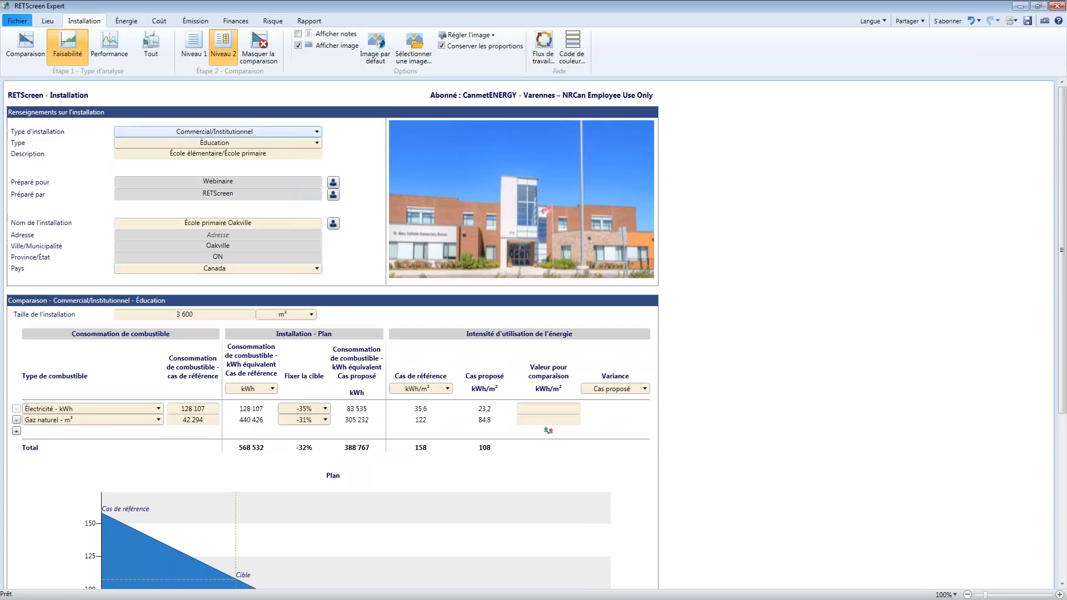
Review the Niveau 2 comparison's fuel breakdown and plan chart on the facility page.
{"action": "scroll", "coordinate": [533, 334], "scroll_direction": "down", "scroll_amount": 1}
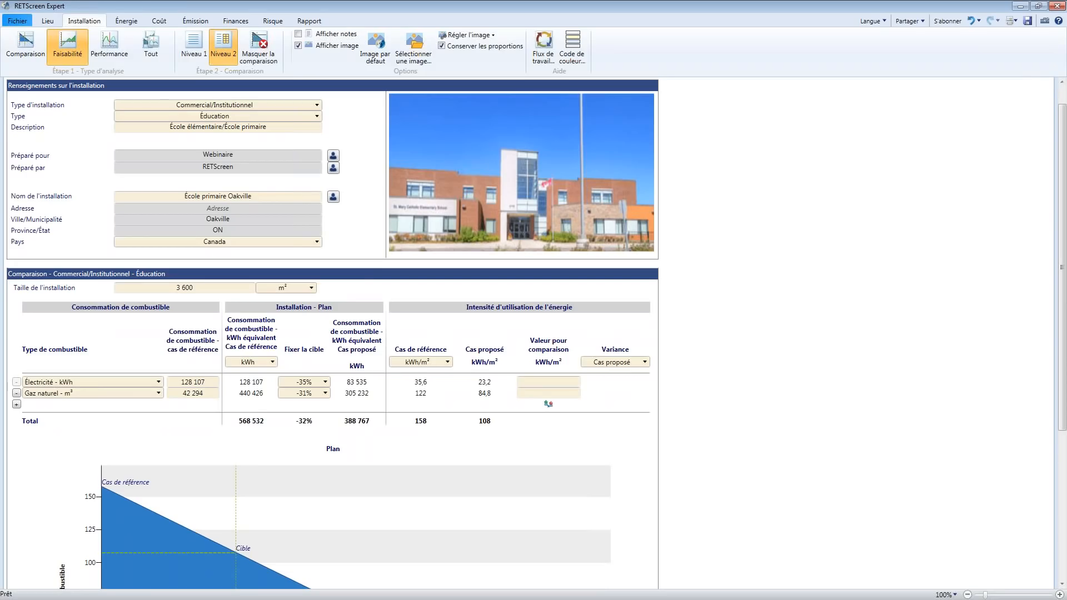
{"action": "scroll", "coordinate": [133, 160], "scroll_direction": "down", "scroll_amount": 1}
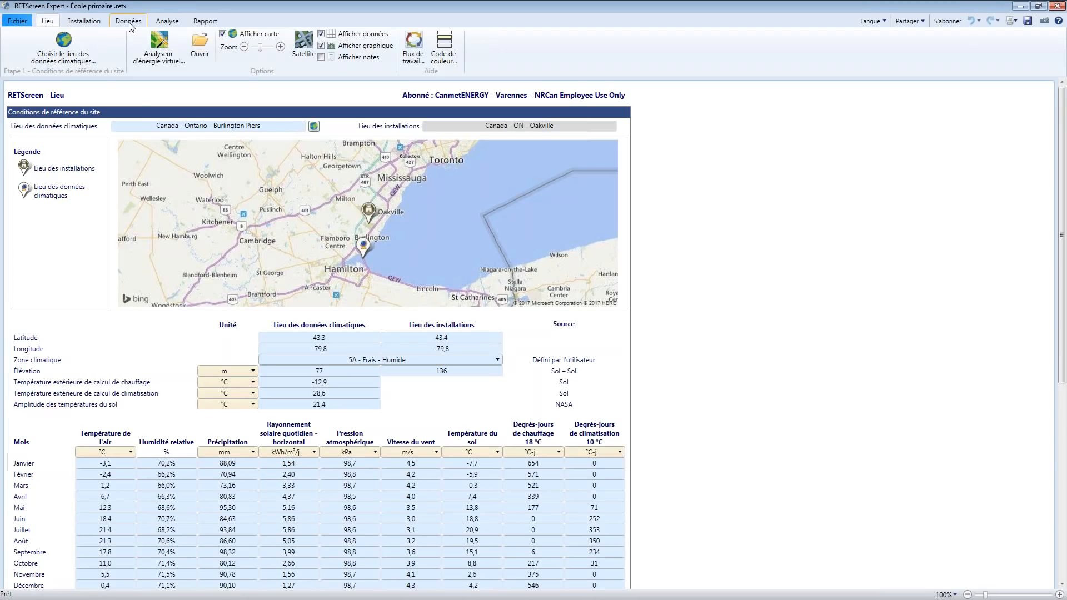
In the École primaire performance file's analysis, format the total annual energy bar chart to include the comparison values.
{"action": "left_click", "coordinate": [129, 22]}
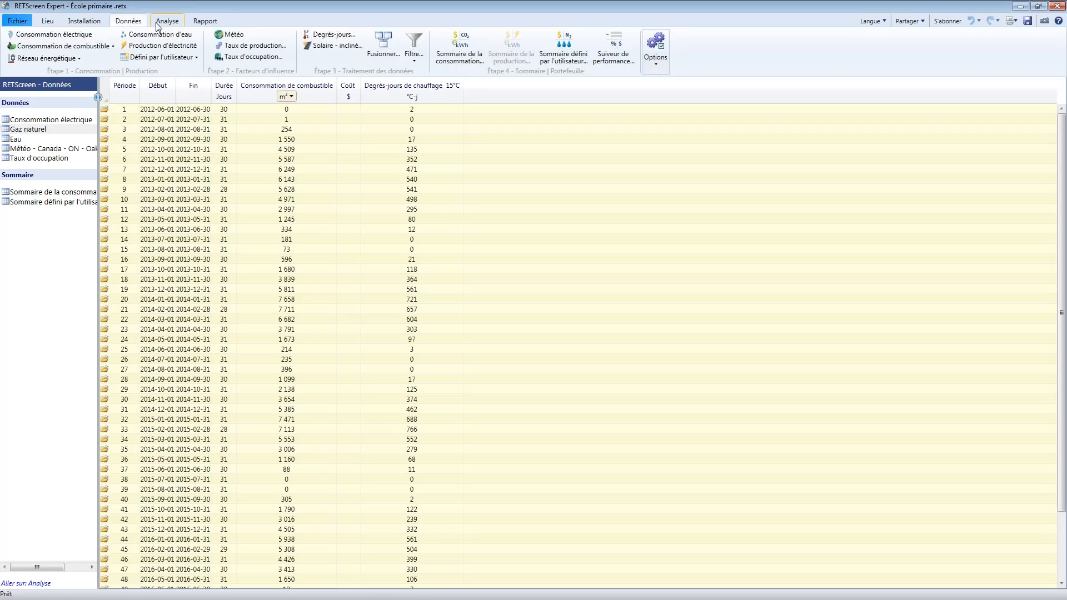
{"action": "left_click", "coordinate": [159, 25]}
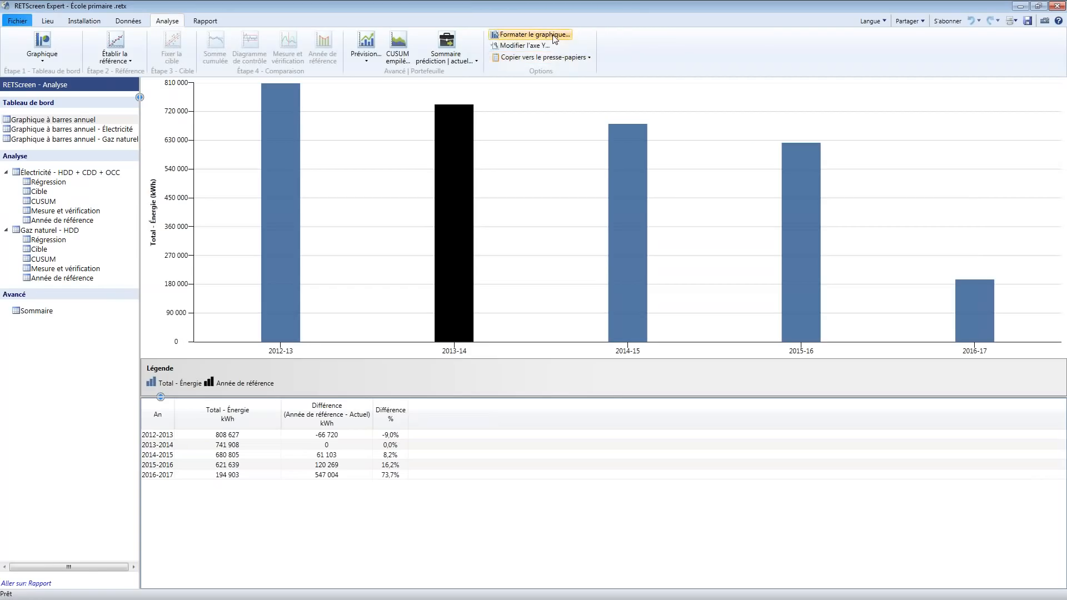
{"action": "right_click", "coordinate": [525, 159]}
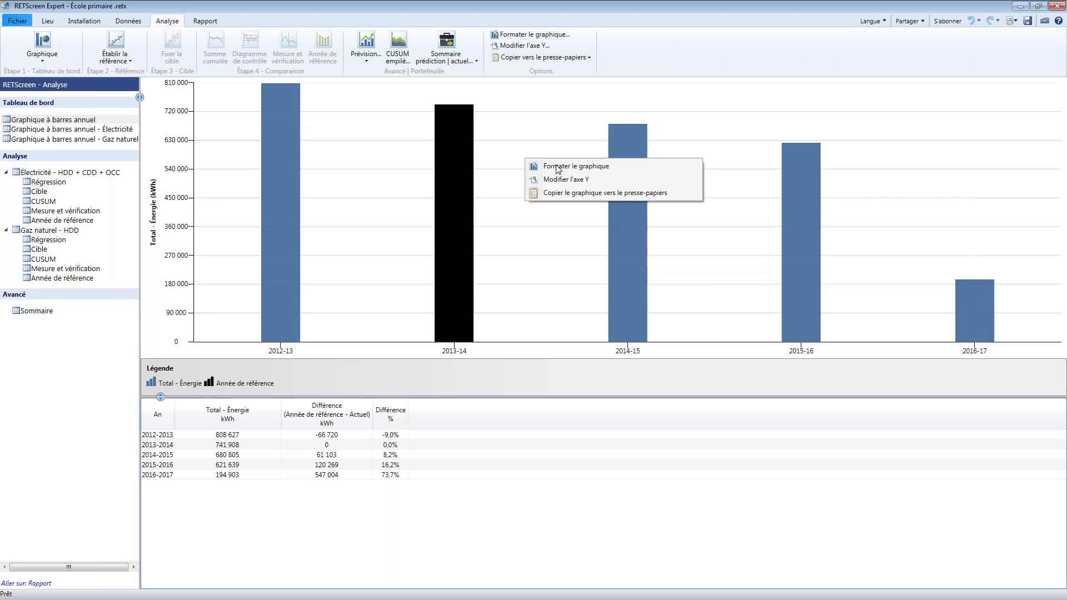
{"action": "left_click", "coordinate": [557, 166]}
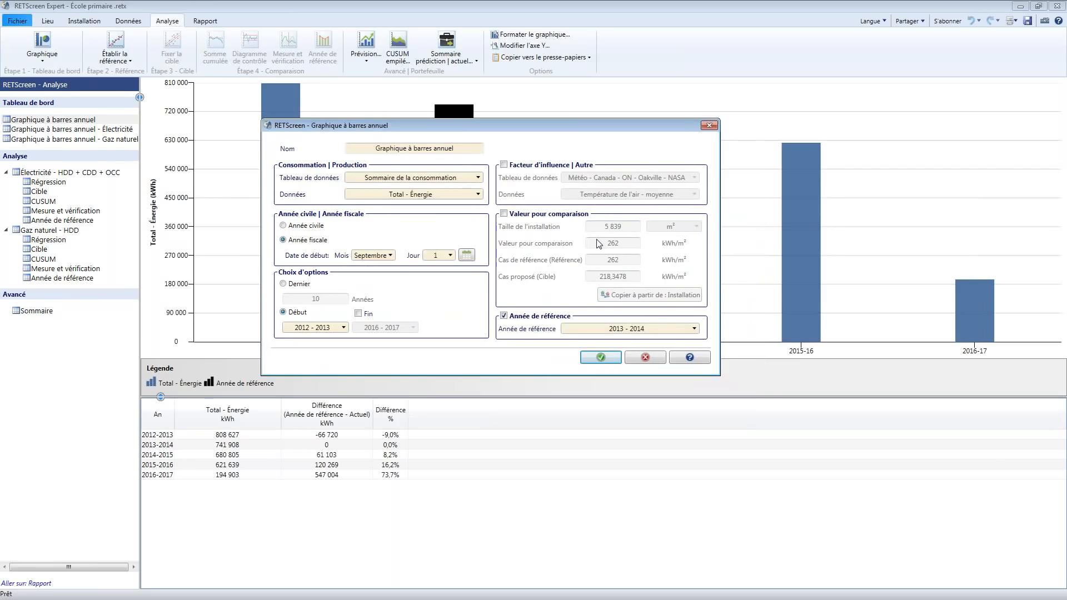
{"action": "left_click", "coordinate": [503, 214]}
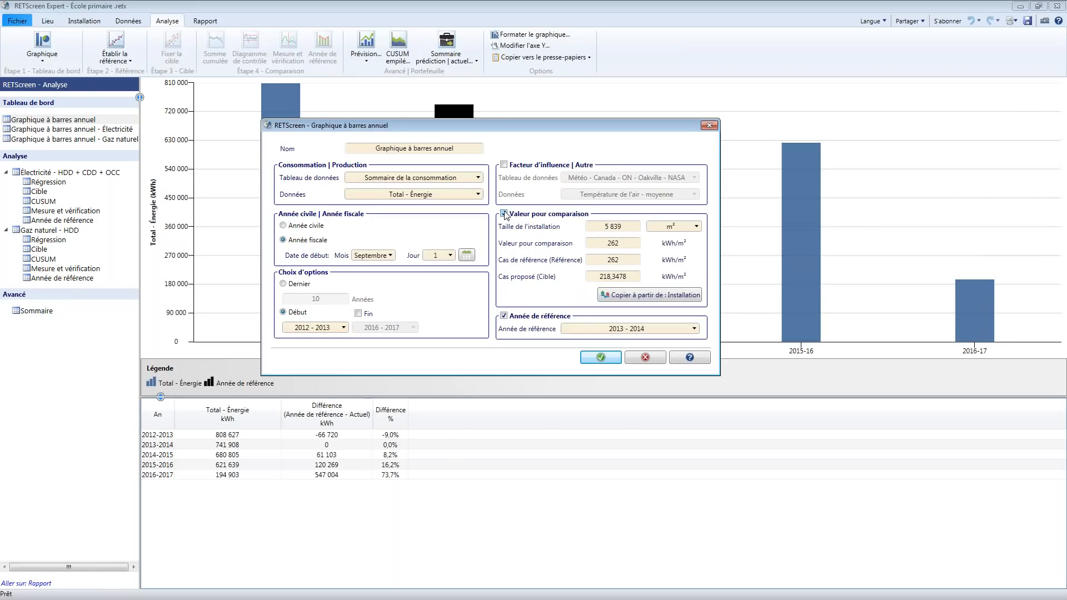
{"action": "left_click", "coordinate": [600, 357]}
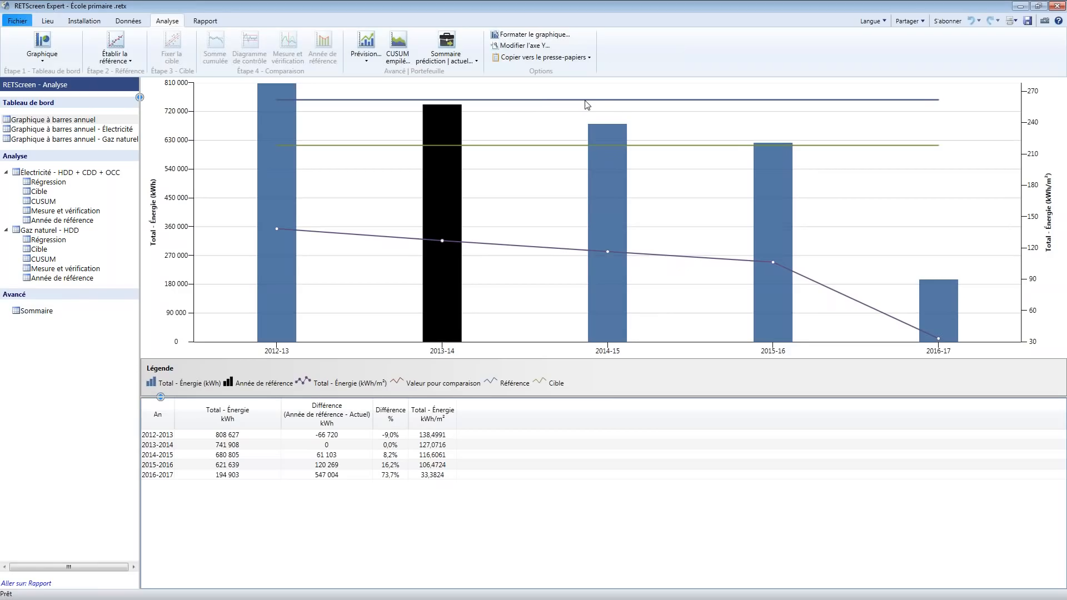
{"action": "mouse_move", "coordinate": [600, 104]}
On the facility page, set the comparison value to 106 kWh/m², the base case to 127 kWh/m² and the target to -20%.
{"action": "left_click", "coordinate": [397, 446]}
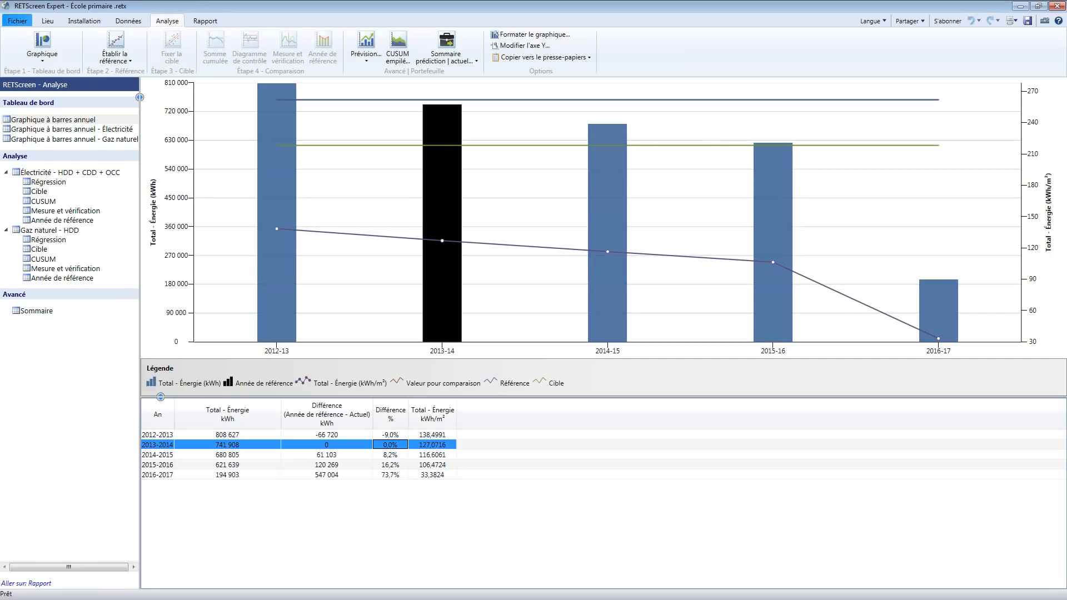
{"action": "left_click", "coordinate": [85, 21]}
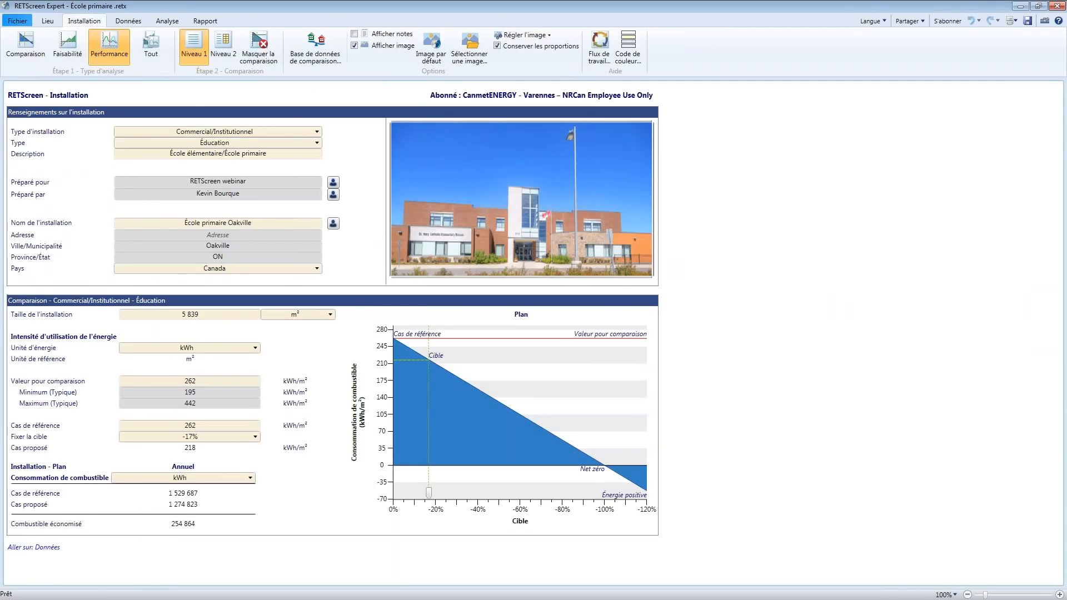
{"action": "type", "text": "106"}
{"action": "key", "text": "Return"}
{"action": "left_click", "coordinate": [232, 426]}
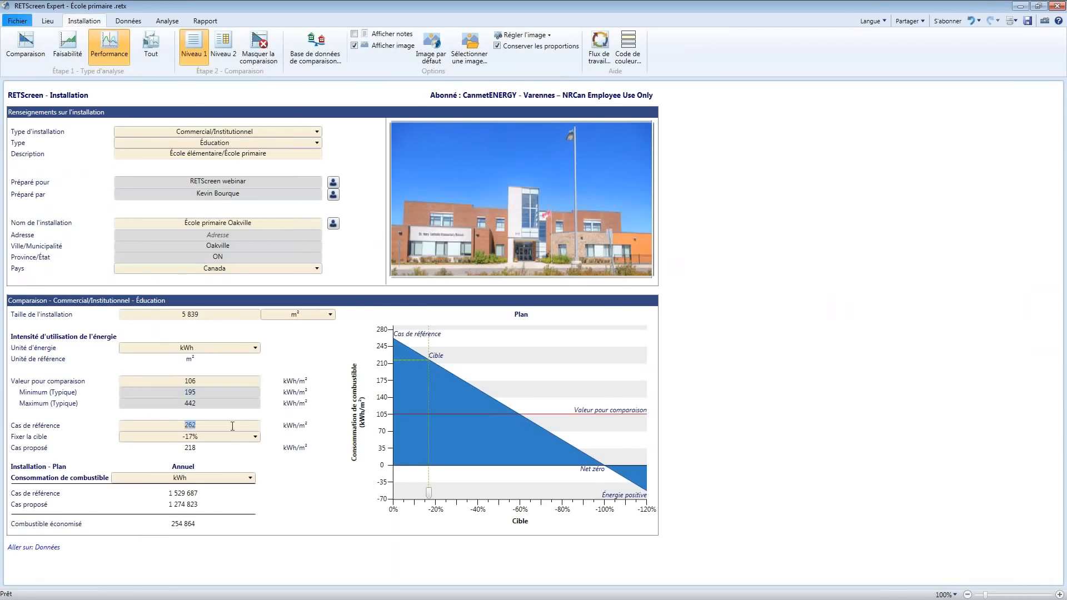
{"action": "type", "text": "127"}
{"action": "key", "text": "Tab"}
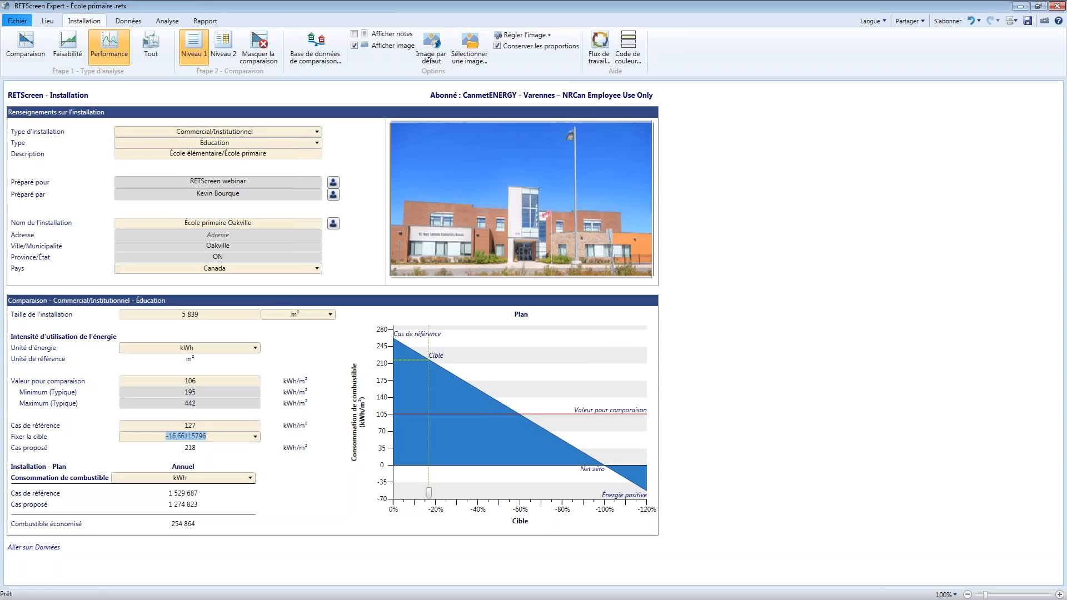
{"action": "left_click", "coordinate": [255, 437]}
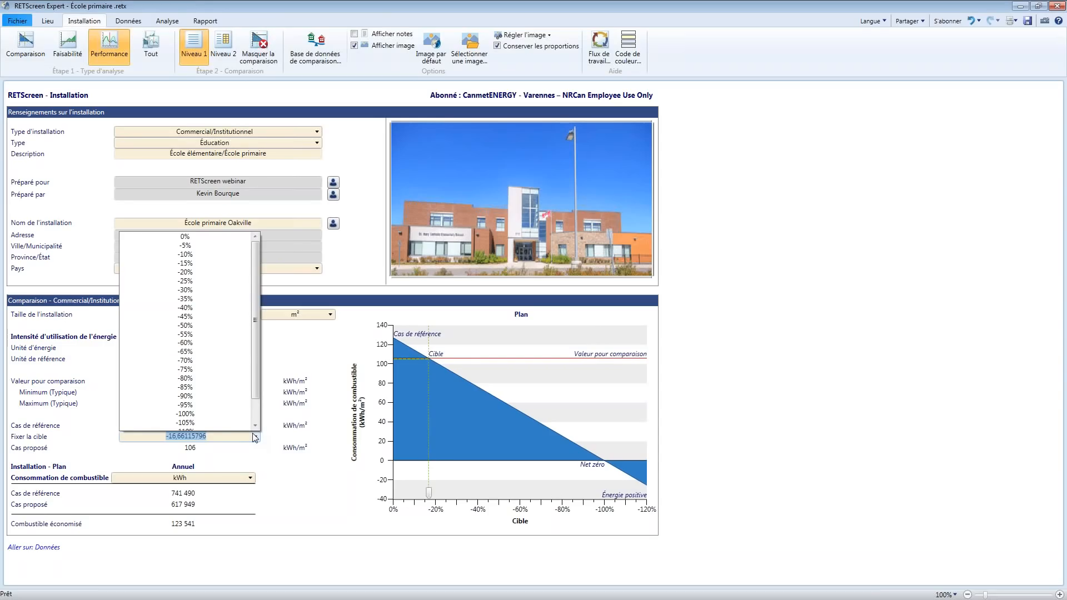
{"action": "left_click", "coordinate": [185, 273]}
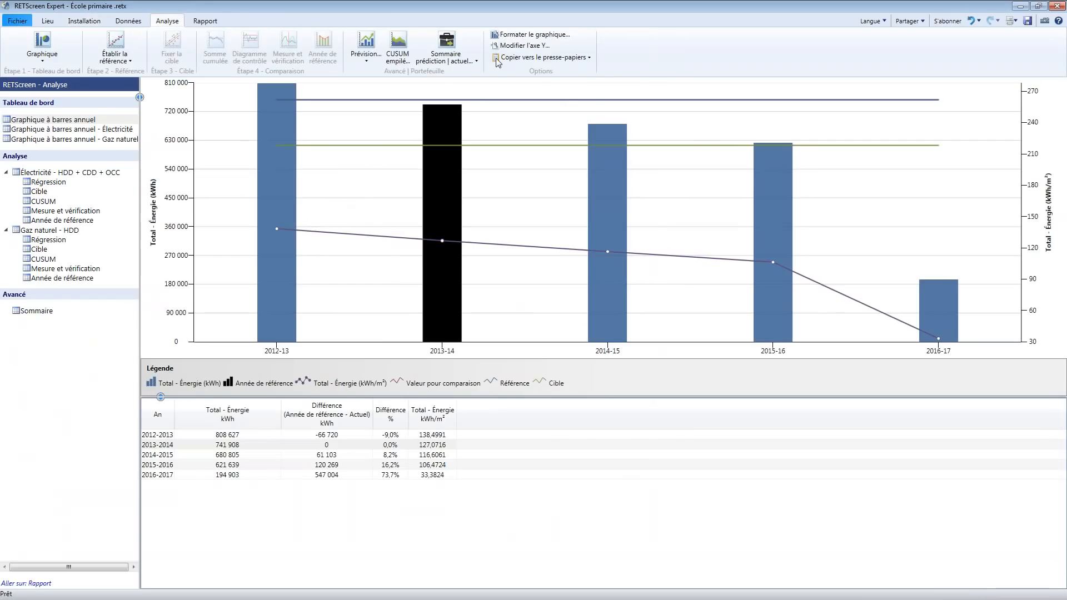
Update the annual bar chart's comparison, base case and target values by copying them from the facility page.
{"action": "left_click", "coordinate": [520, 35]}
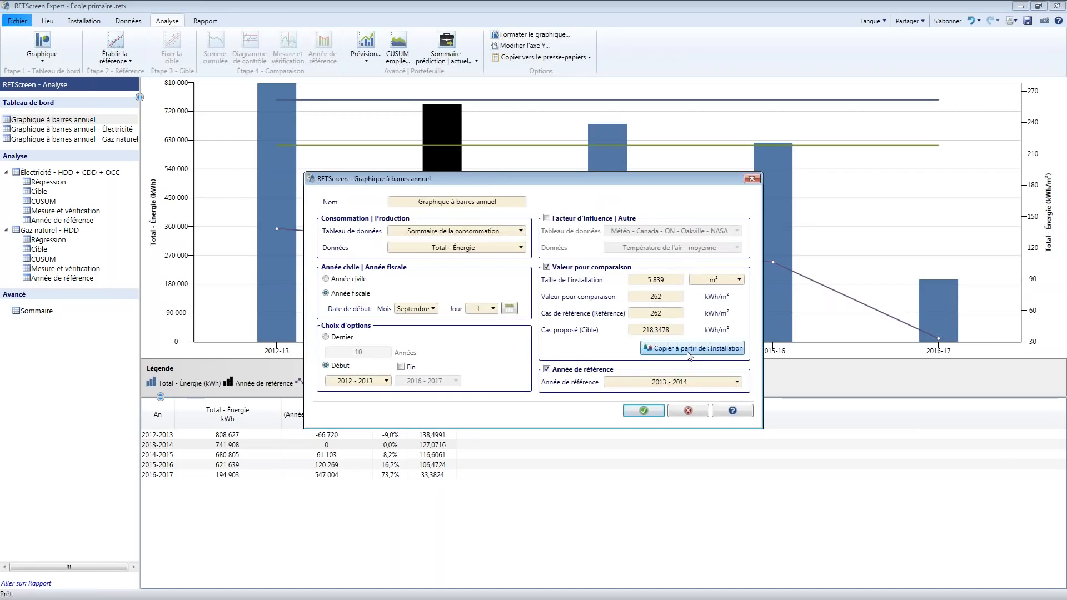
{"action": "left_click", "coordinate": [689, 353]}
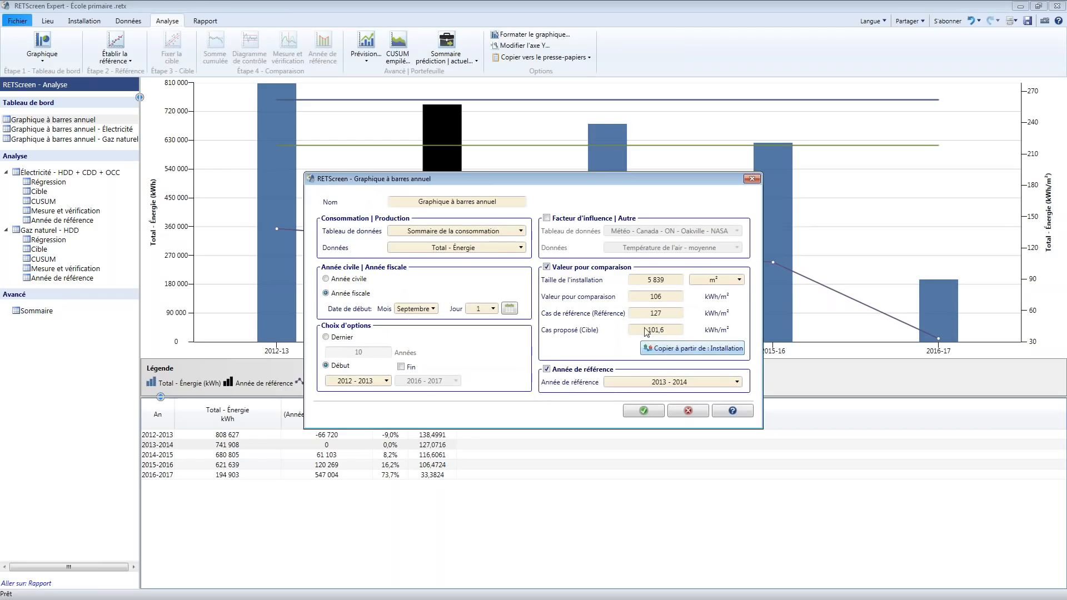
{"action": "left_click", "coordinate": [652, 411]}
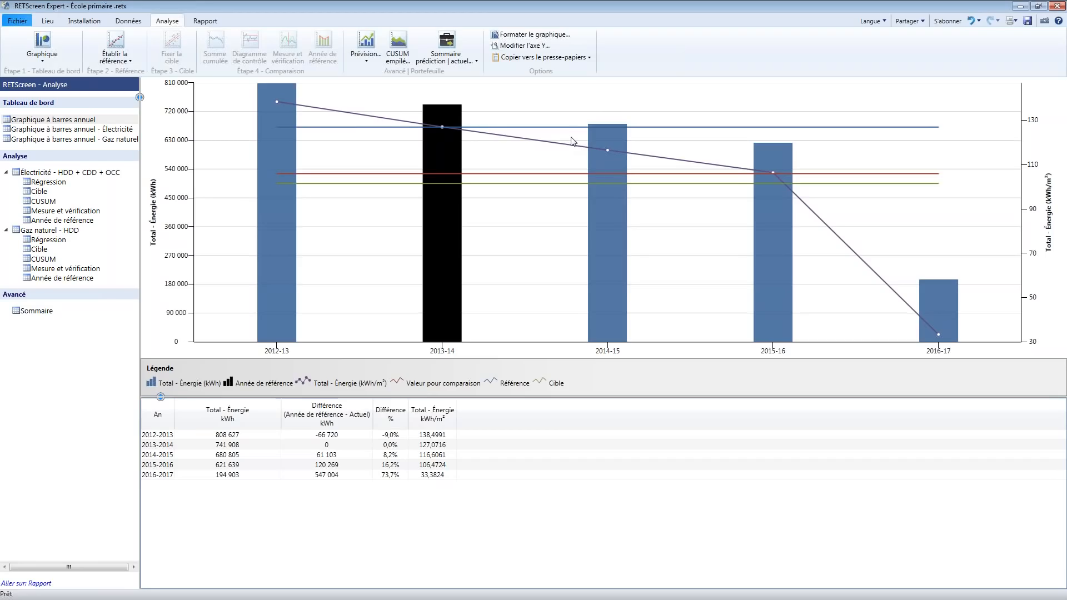
{"action": "mouse_move", "coordinate": [598, 172]}
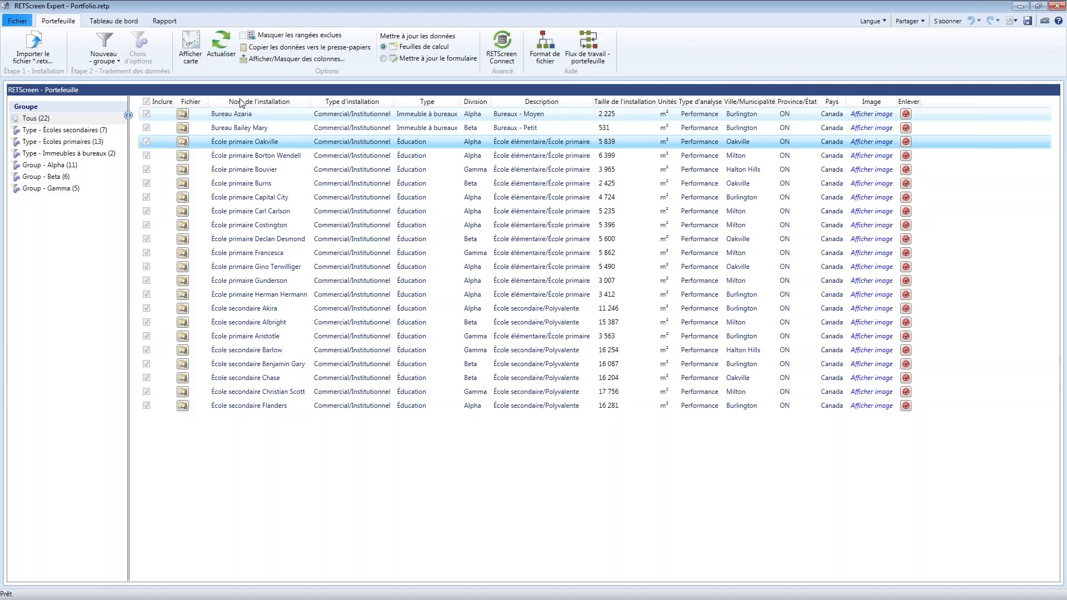
In the portfolio dashboard, review the elementary schools' kWh/m² comparison and the settings for a new comparison analysis.
{"action": "left_click", "coordinate": [113, 20]}
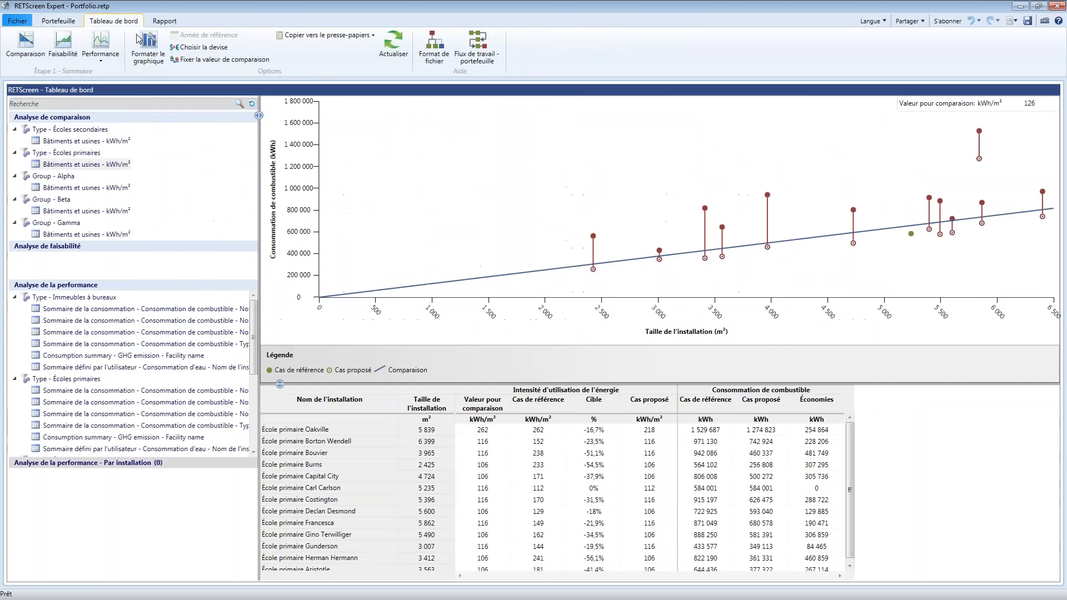
{"action": "left_click", "coordinate": [93, 165]}
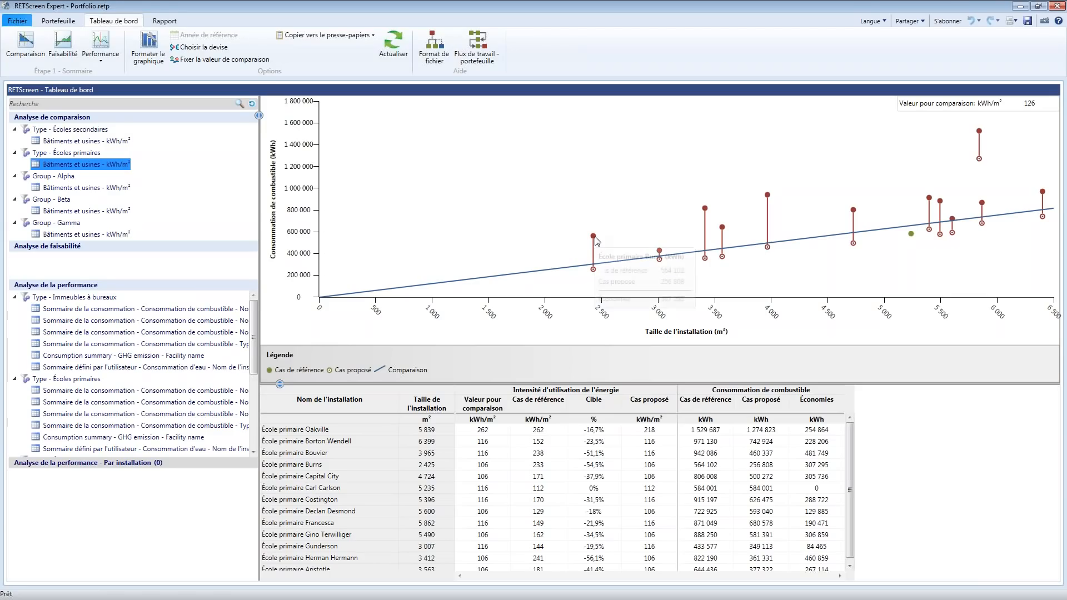
{"action": "mouse_move", "coordinate": [595, 240]}
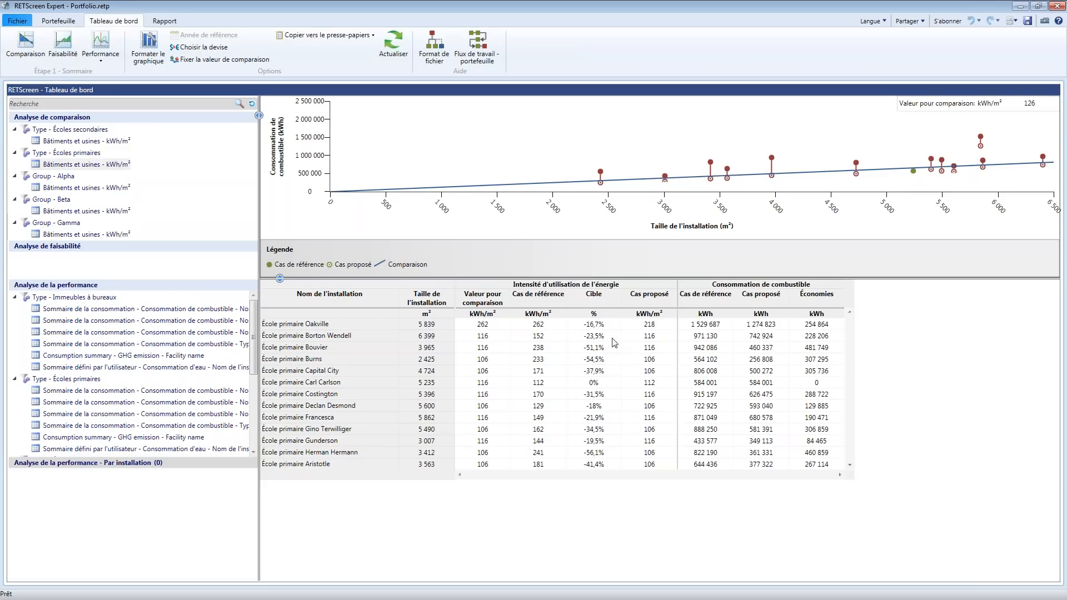
{"action": "left_click", "coordinate": [27, 52]}
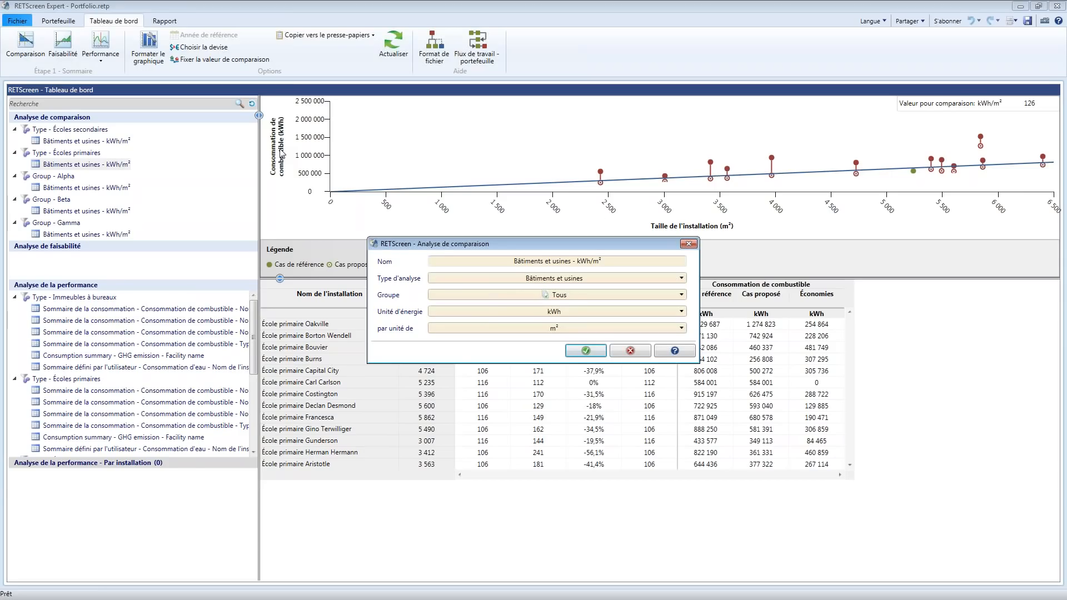
{"action": "key", "text": "Return"}
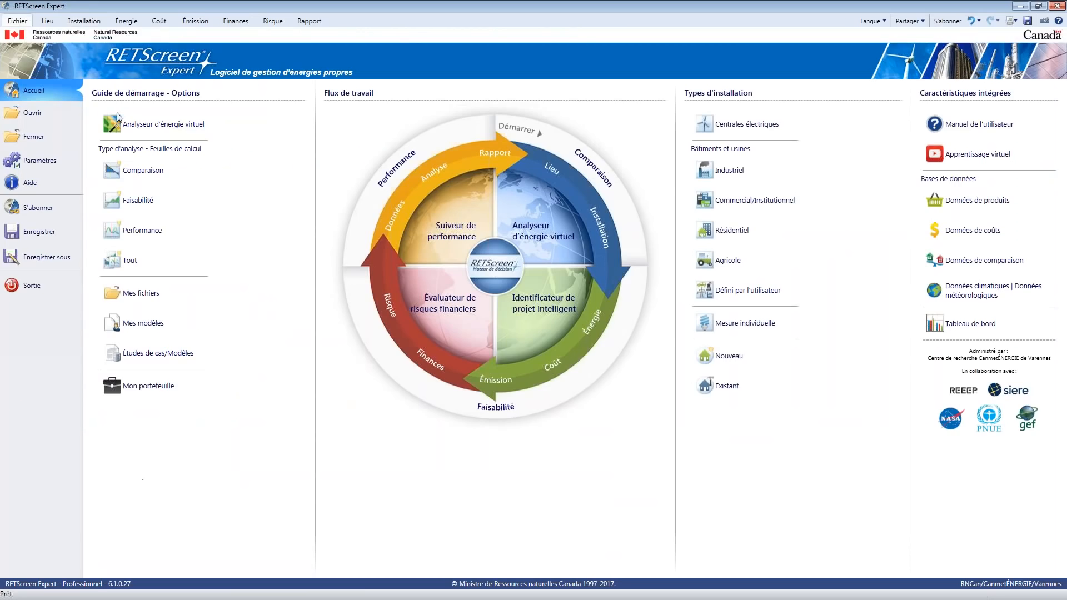
In the virtual energy analyzer, set up a 100 000 kW Photovoltaïque power plant file located in Texas.
{"action": "left_click", "coordinate": [146, 132]}
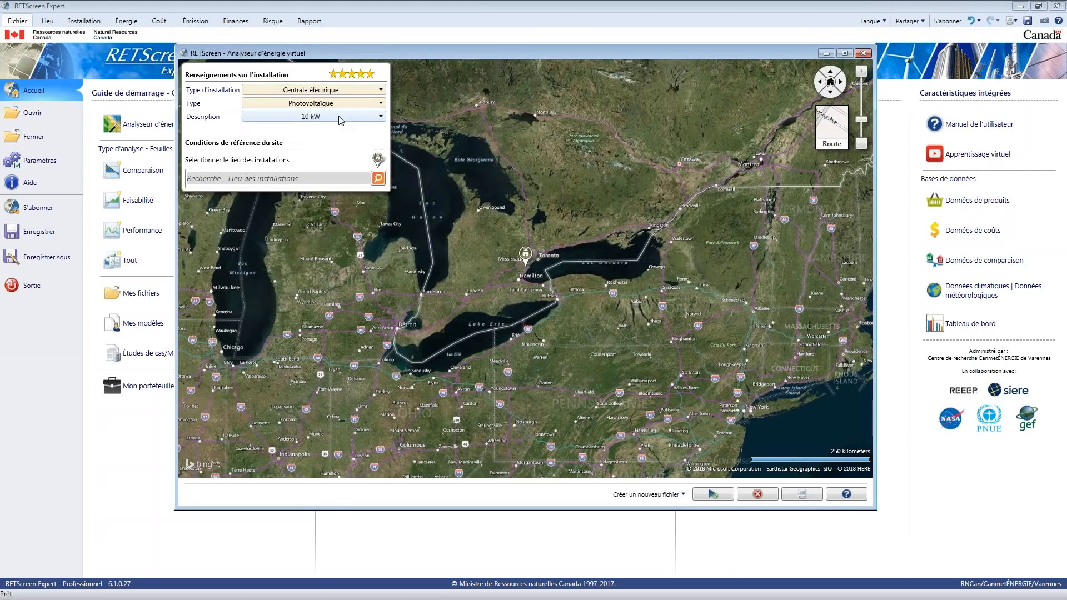
{"action": "left_click", "coordinate": [277, 178]}
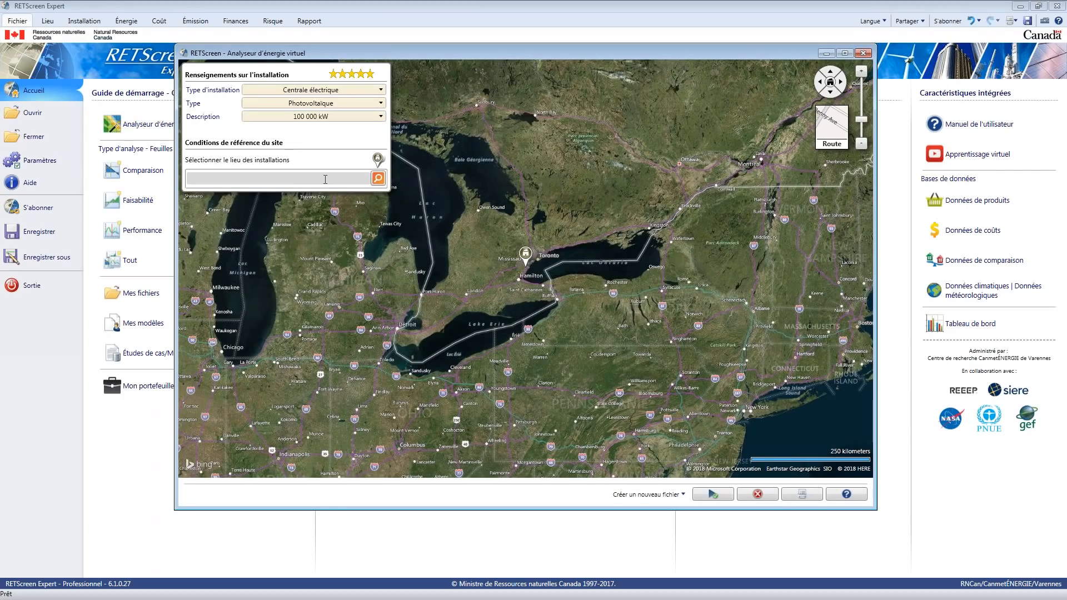
{"action": "type", "text": "Texas"}
{"action": "key", "text": "Return"}
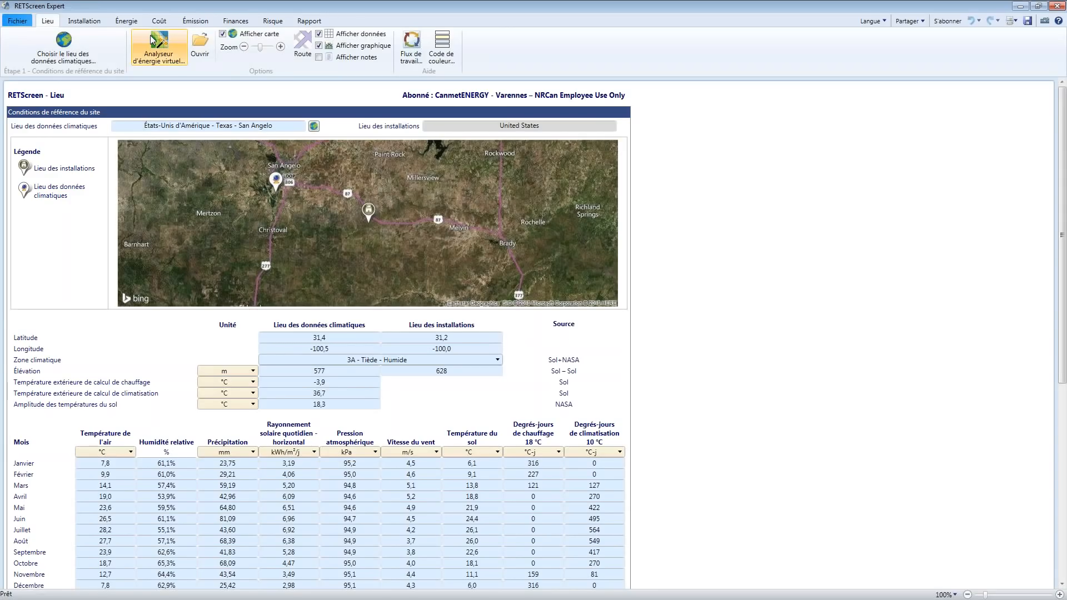
Examine the energy production cost ranges by technology on the facility page, including both photovoltaic ranges.
{"action": "left_click", "coordinate": [85, 21]}
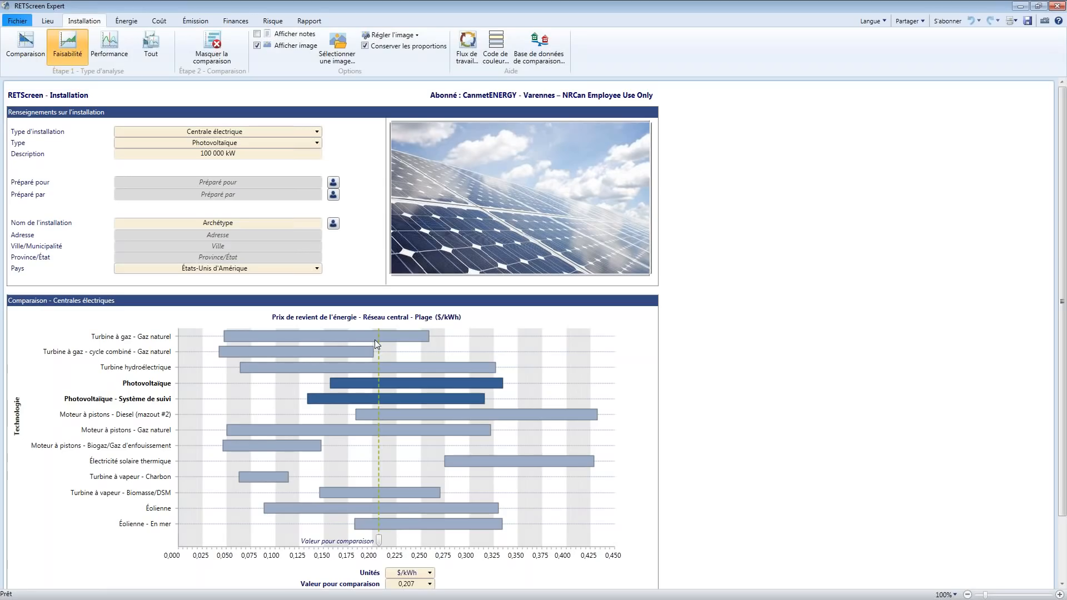
{"action": "scroll", "coordinate": [374, 339], "scroll_direction": "down", "scroll_amount": 1}
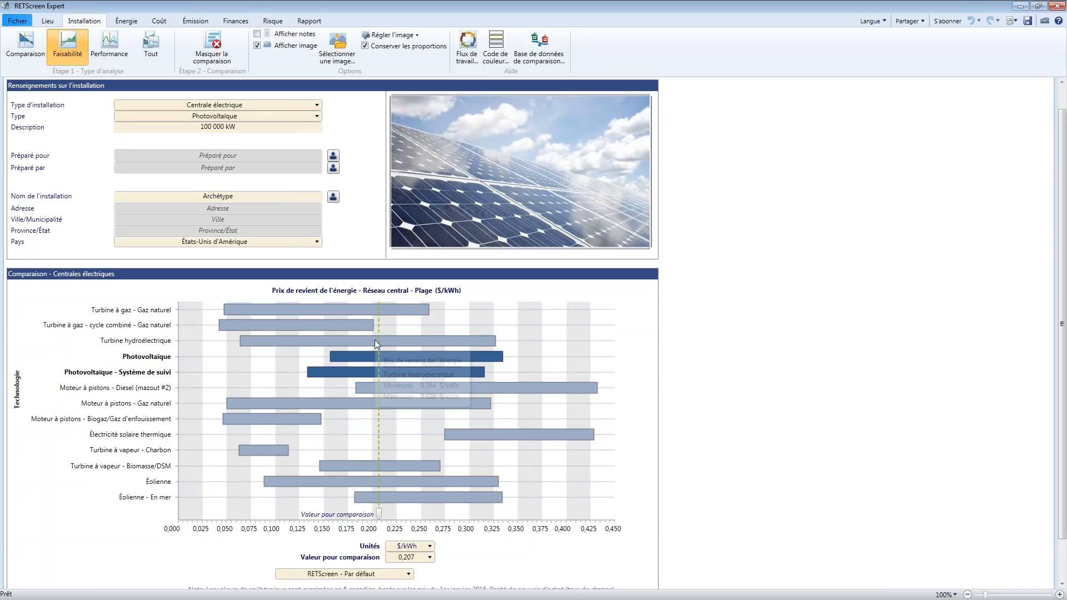
{"action": "scroll", "coordinate": [374, 339], "scroll_direction": "down", "scroll_amount": 1}
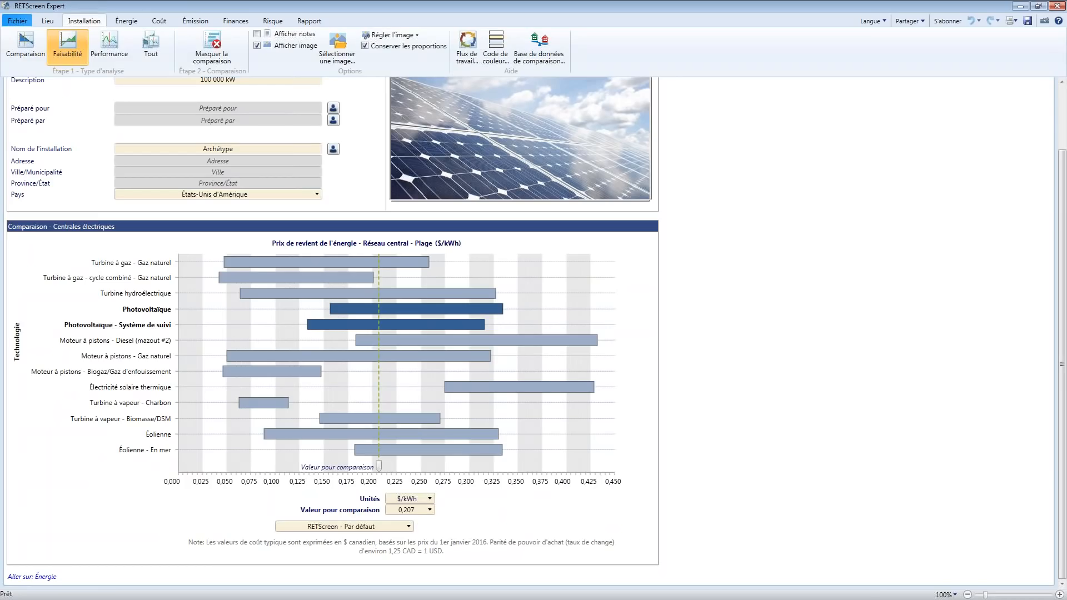
{"action": "mouse_move", "coordinate": [372, 309]}
{"action": "mouse_move", "coordinate": [352, 325]}
Try moving the chart's comparison value marker to 0,209 $/kWh and consult the power plant comparison database.
{"action": "left_click_drag", "start_coordinate": [382, 469], "coordinate": [388, 470]}
{"action": "mouse_move", "coordinate": [387, 469]}
{"action": "left_mouse_down"}
{"action": "mouse_move", "coordinate": [399, 471]}
{"action": "mouse_move", "coordinate": [377, 474]}
{"action": "left_mouse_up"}
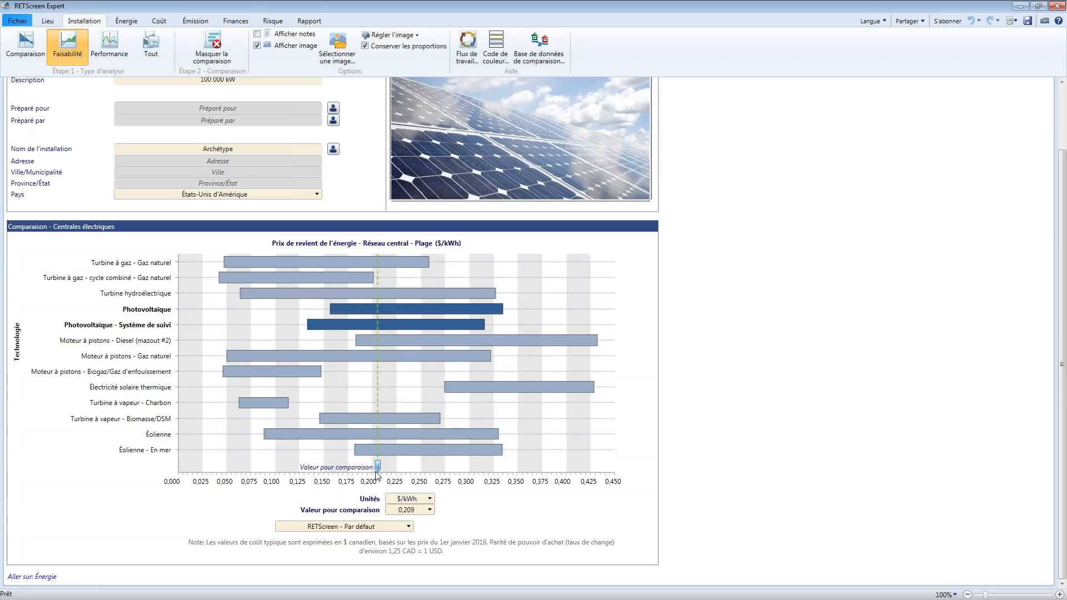
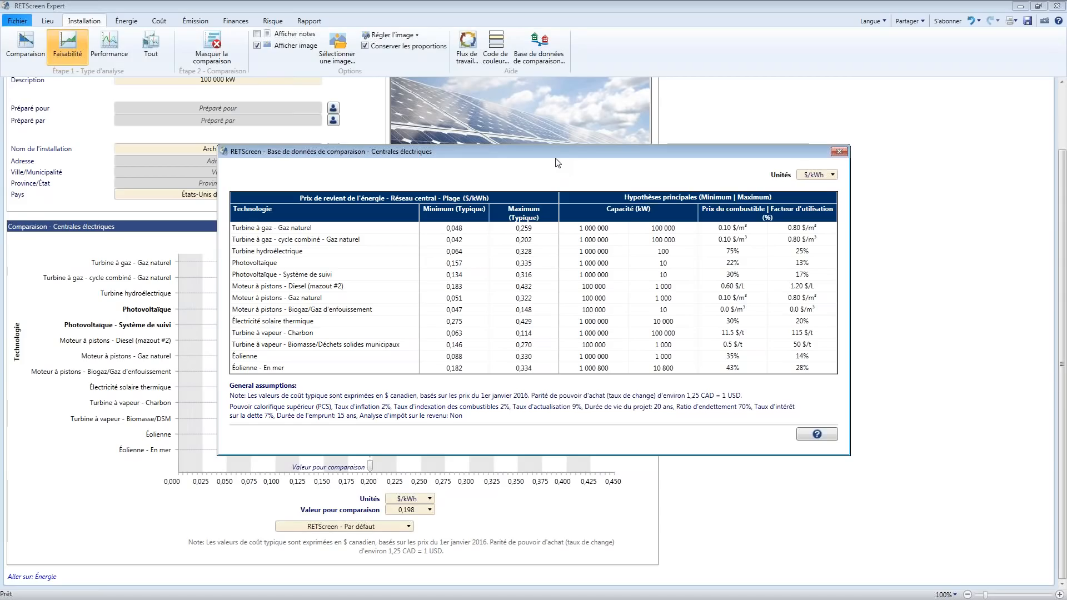
{"action": "left_click_drag", "start_coordinate": [553, 149], "coordinate": [541, 147]}
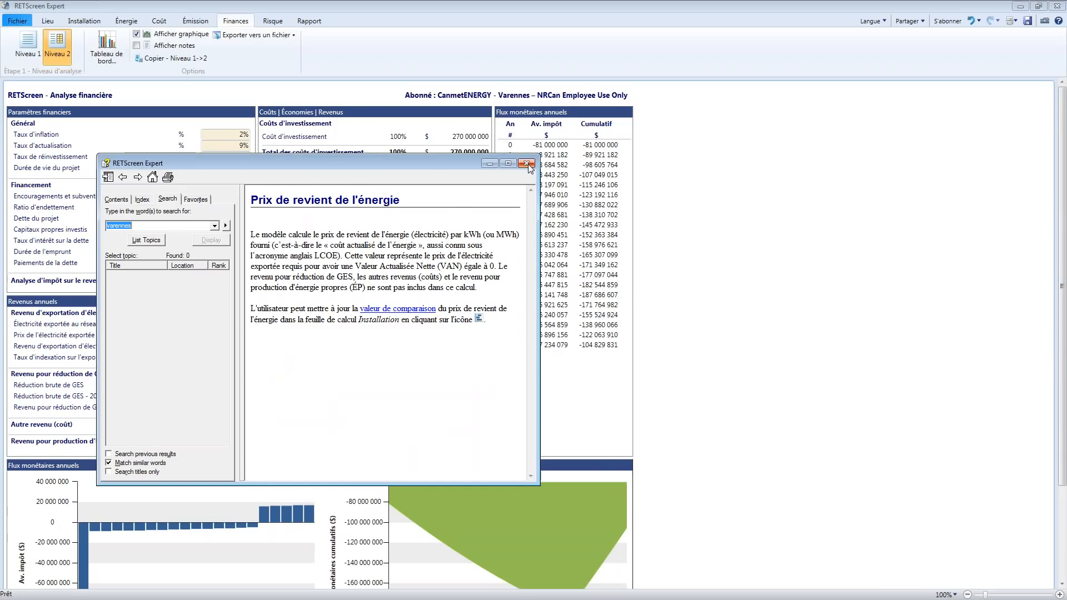
Set the debt ratio to 50%, debt interest rate to 9% and debt term to 8 years, and copy the energy production cost to the facility comparison.
{"action": "left_click", "coordinate": [526, 163]}
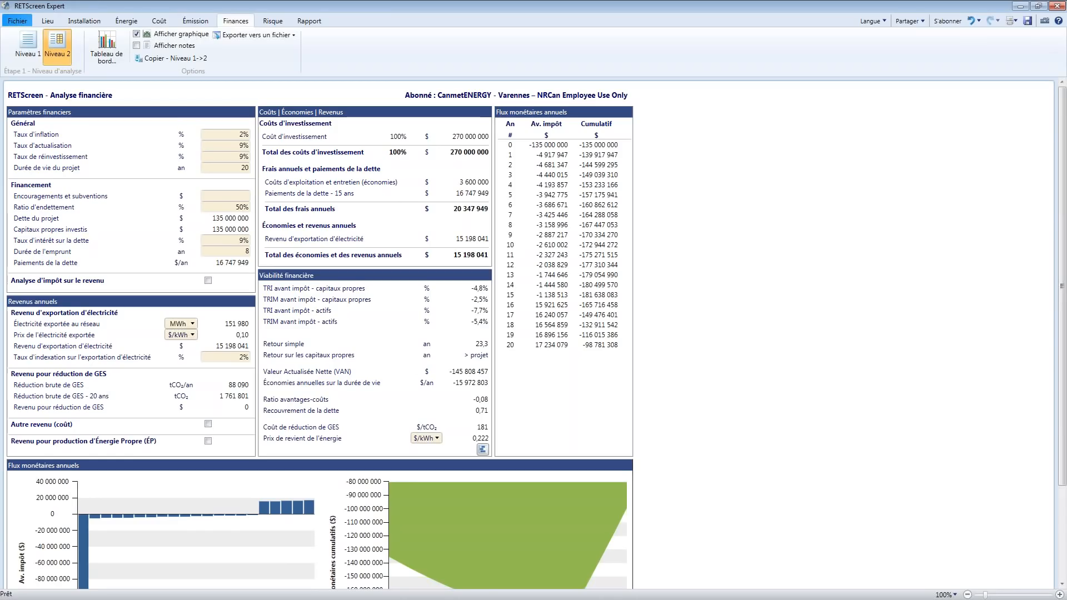
{"action": "key", "text": "Return"}
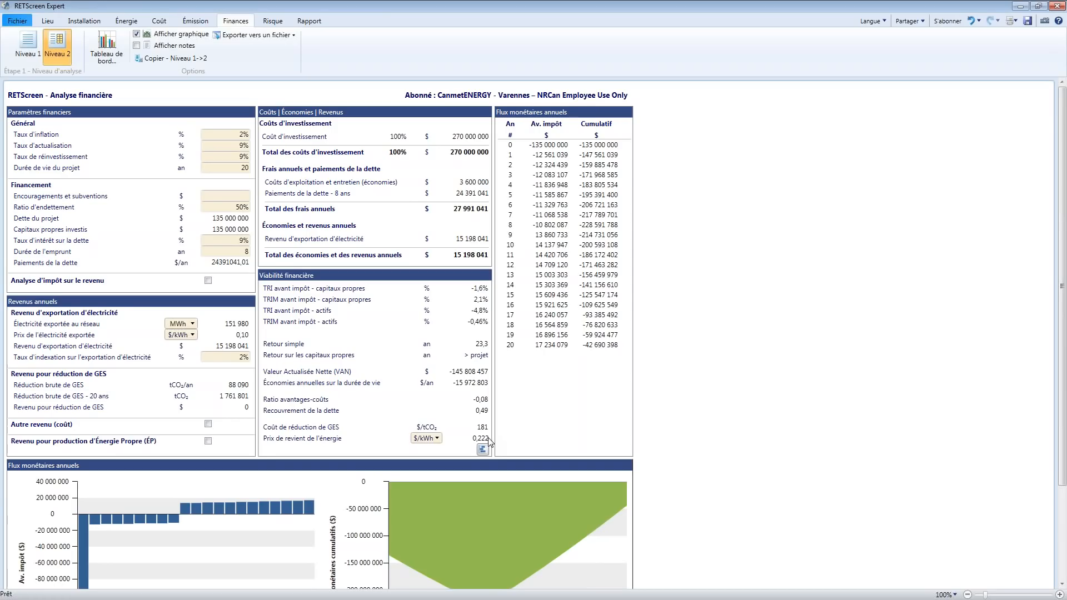
{"action": "left_click", "coordinate": [482, 448]}
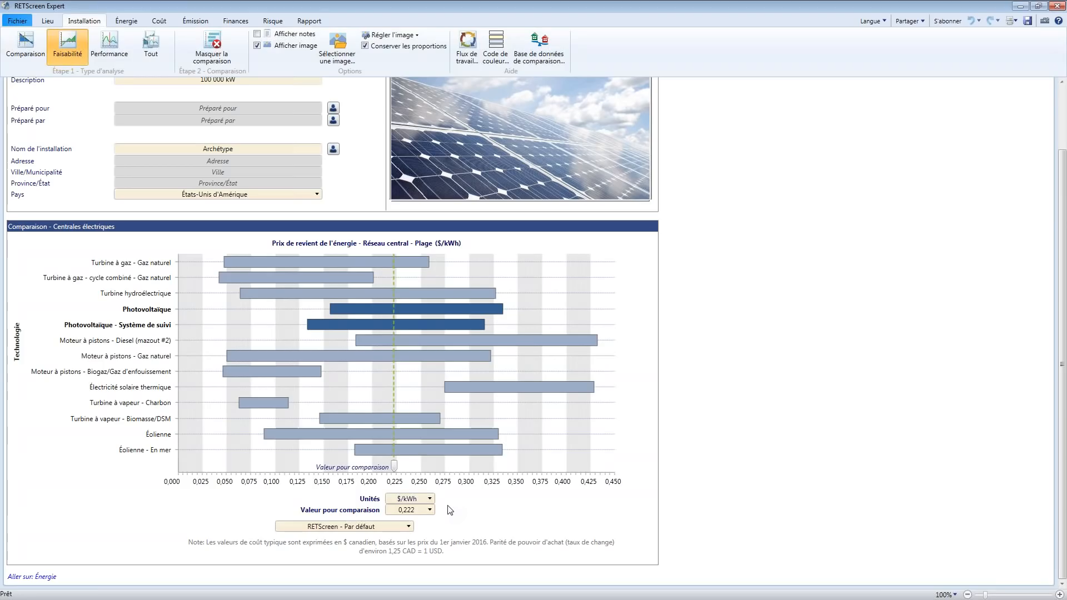
Examine the photovoltaic tracking system's energy production cost range in the power plant comparison and review the available facility types.
{"action": "scroll", "coordinate": [450, 510], "scroll_direction": "up", "scroll_amount": 1}
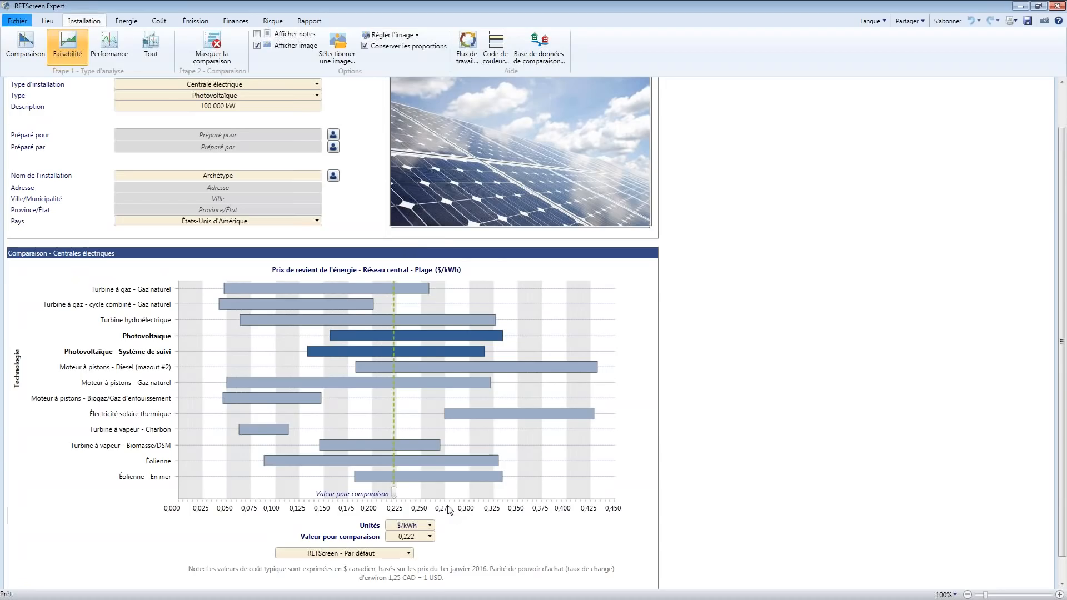
{"action": "scroll", "coordinate": [450, 510], "scroll_direction": "up", "scroll_amount": 2}
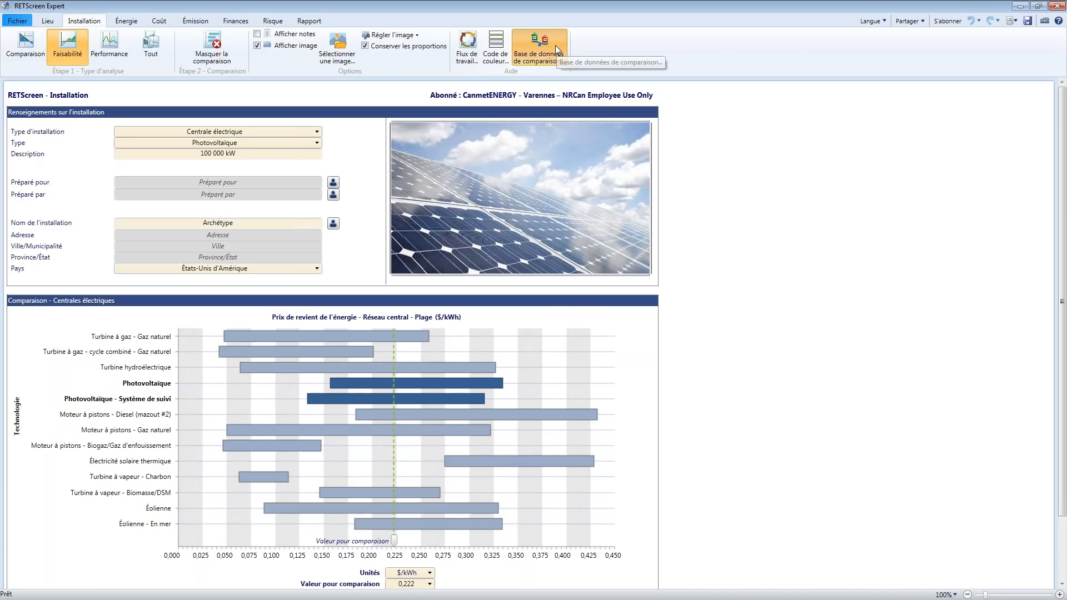
{"action": "left_click", "coordinate": [555, 45]}
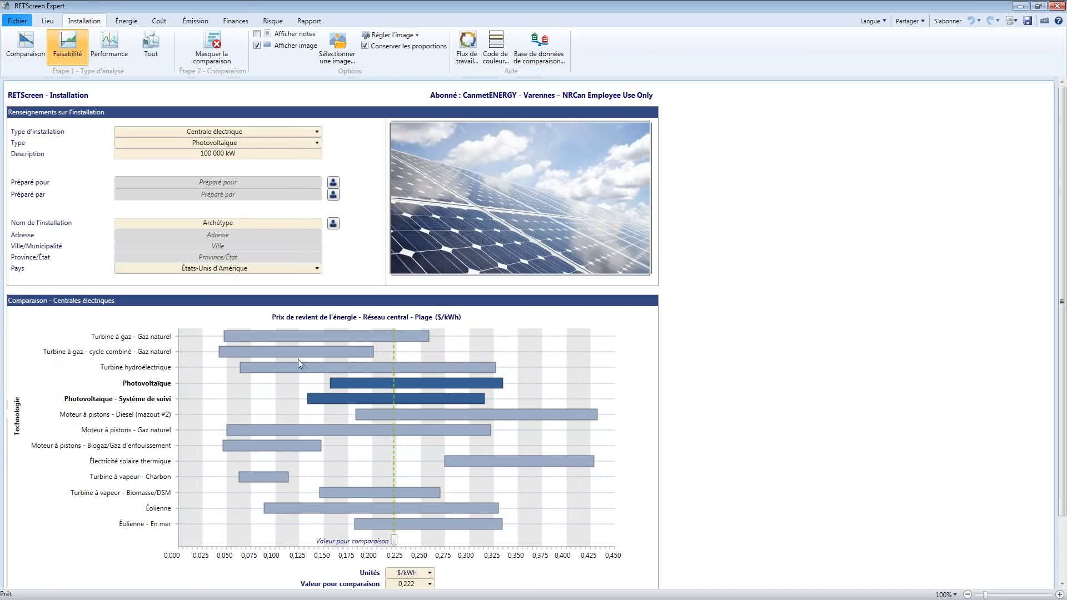
{"action": "mouse_move", "coordinate": [330, 401]}
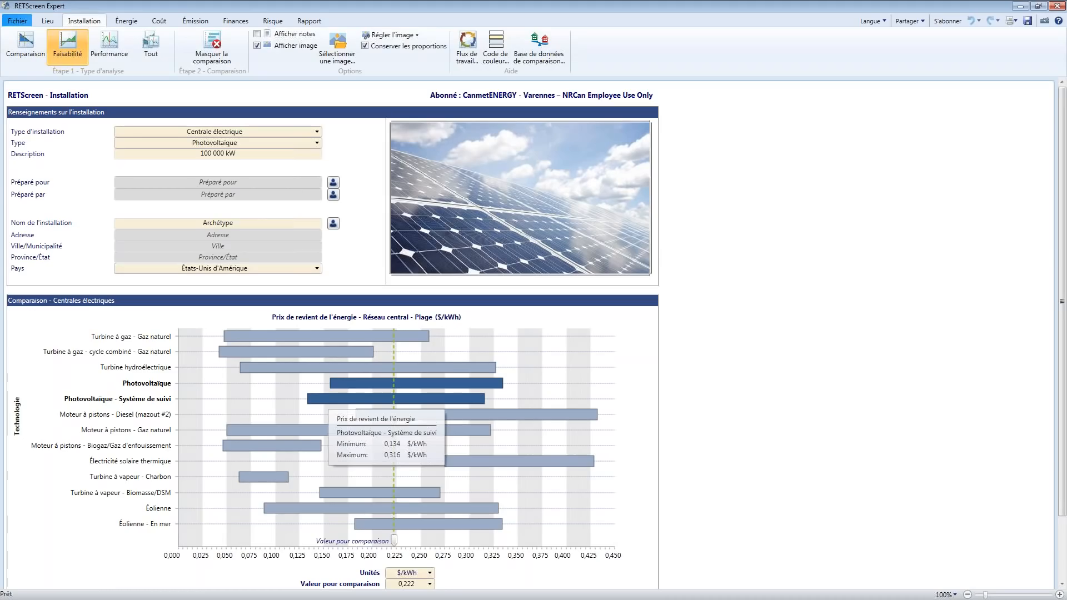
{"action": "mouse_move", "coordinate": [314, 370]}
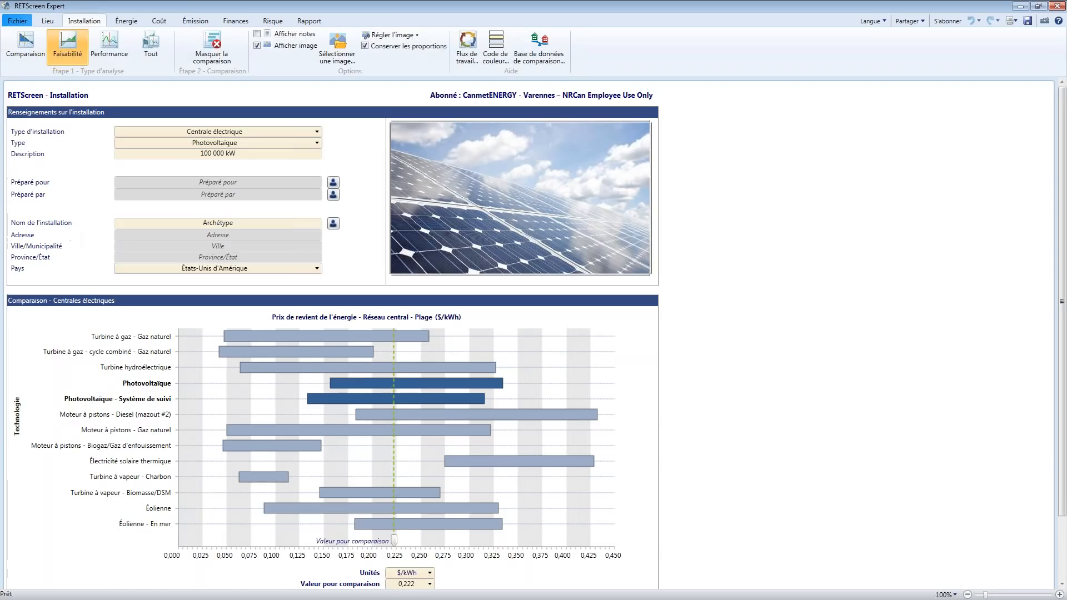
{"action": "left_click", "coordinate": [262, 134]}
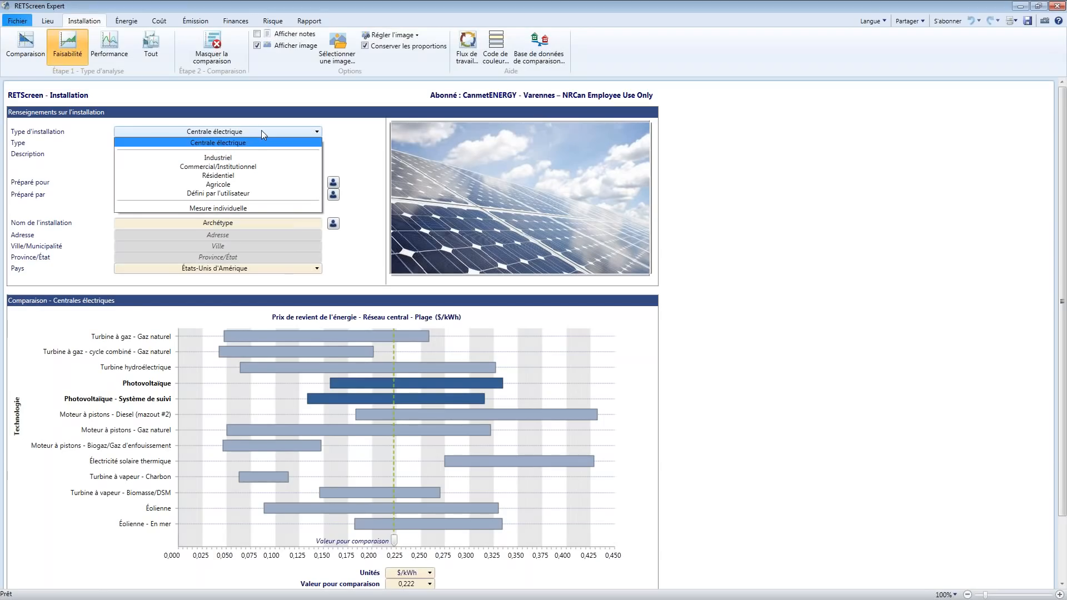
{"action": "left_click", "coordinate": [260, 142]}
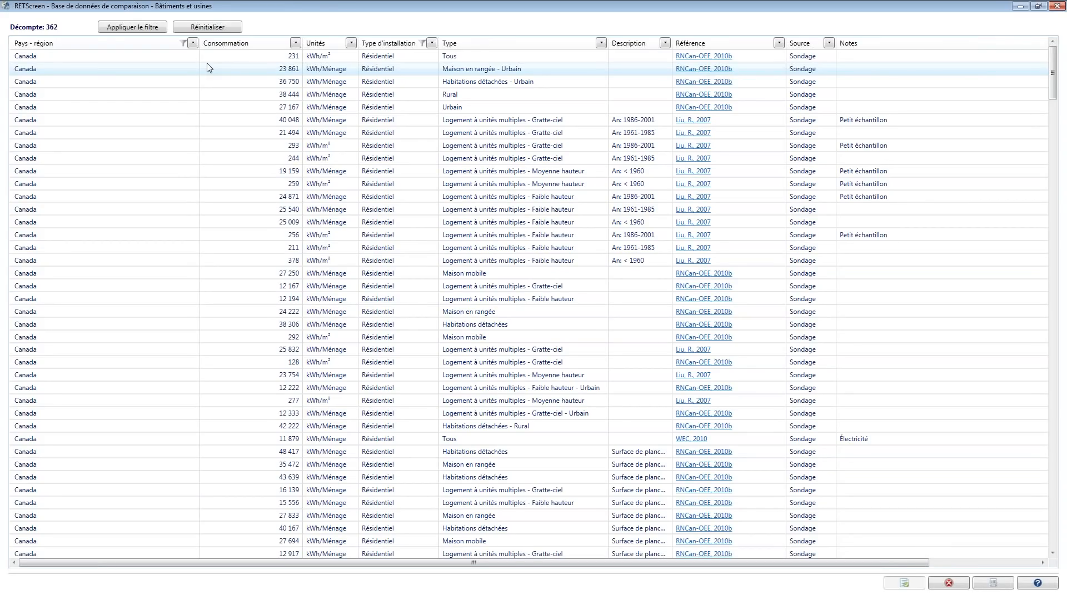
Examine the Canadian residential consumption records in the buildings and plants comparison database, including the source filter's options.
{"action": "left_click", "coordinate": [555, 94]}
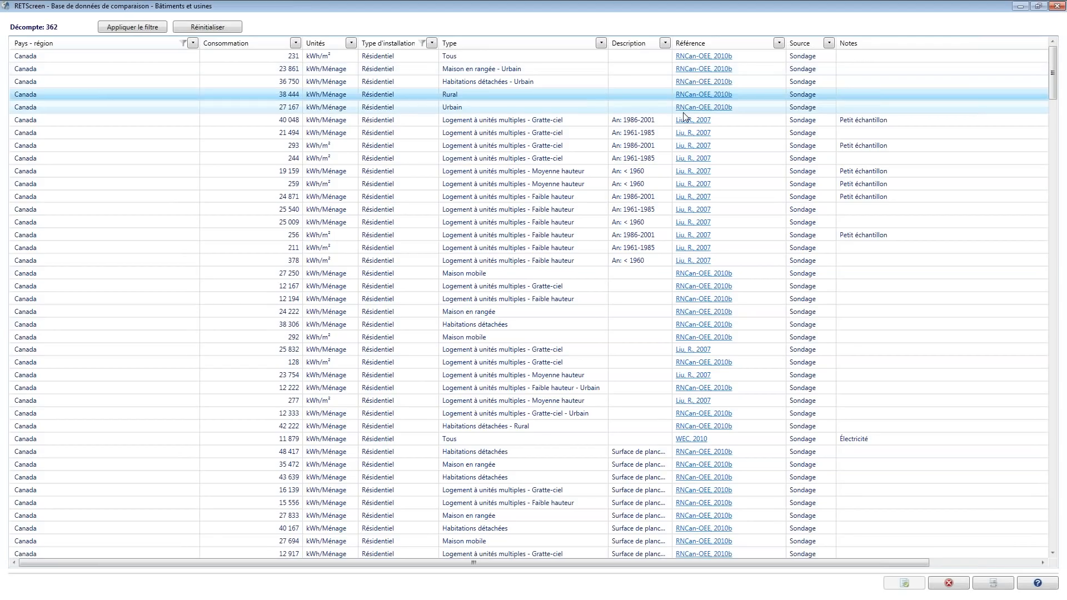
{"action": "left_click", "coordinate": [815, 83], "text": "shift"}
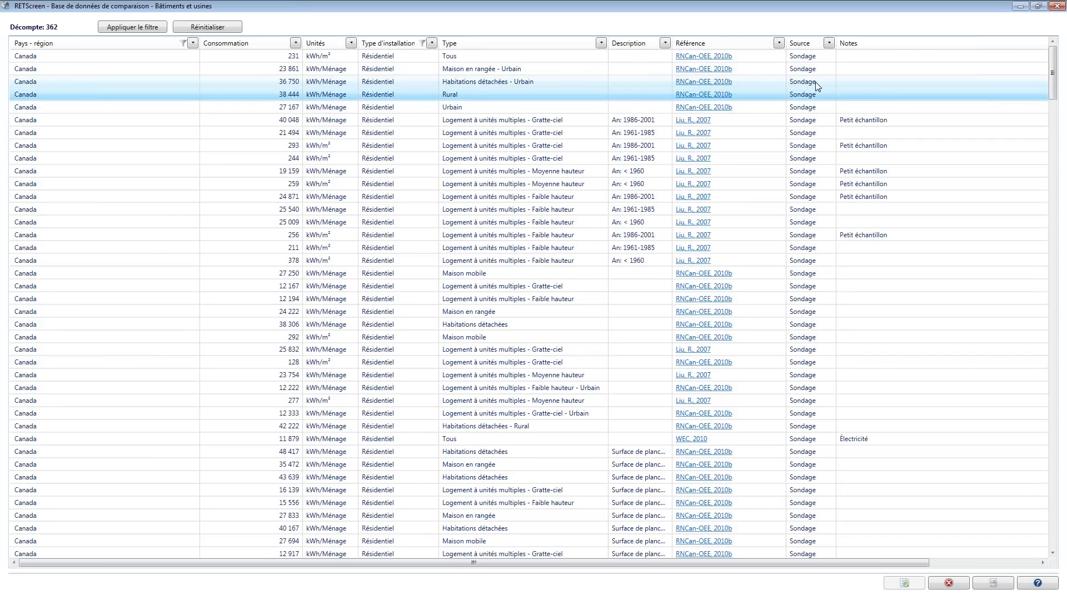
{"action": "left_click", "coordinate": [811, 299]}
{"action": "left_click", "coordinate": [829, 42]}
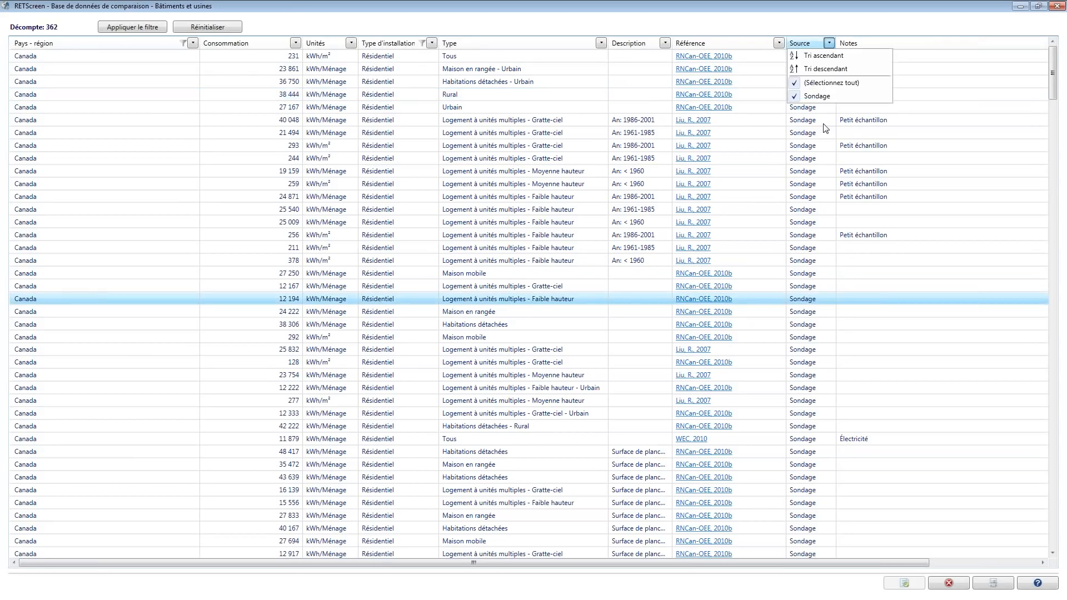
{"action": "left_click", "coordinate": [829, 173]}
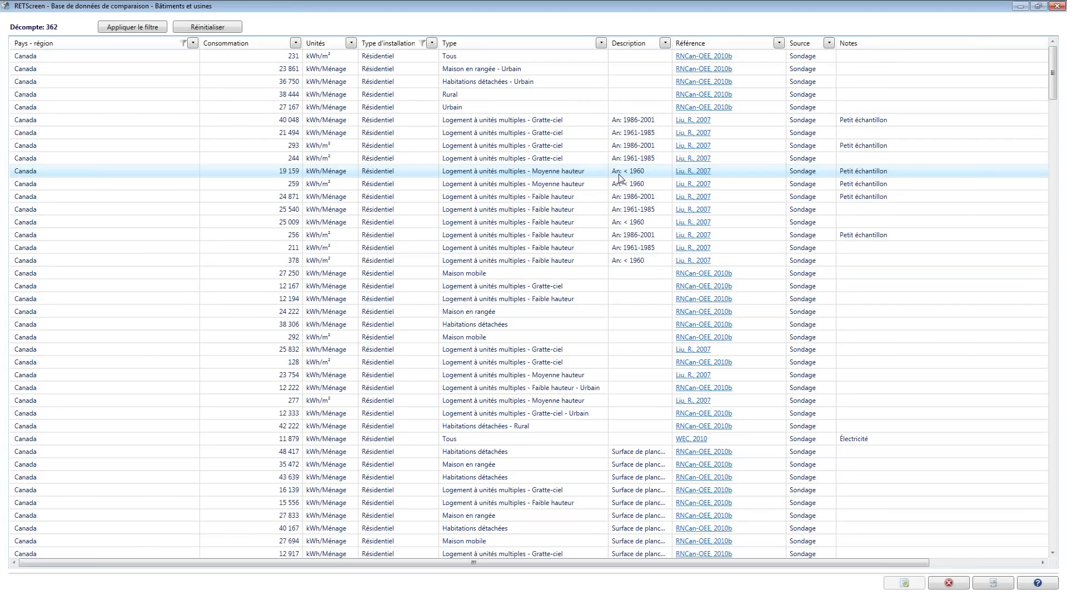
{"action": "left_click_drag", "start_coordinate": [620, 177], "coordinate": [625, 185]}
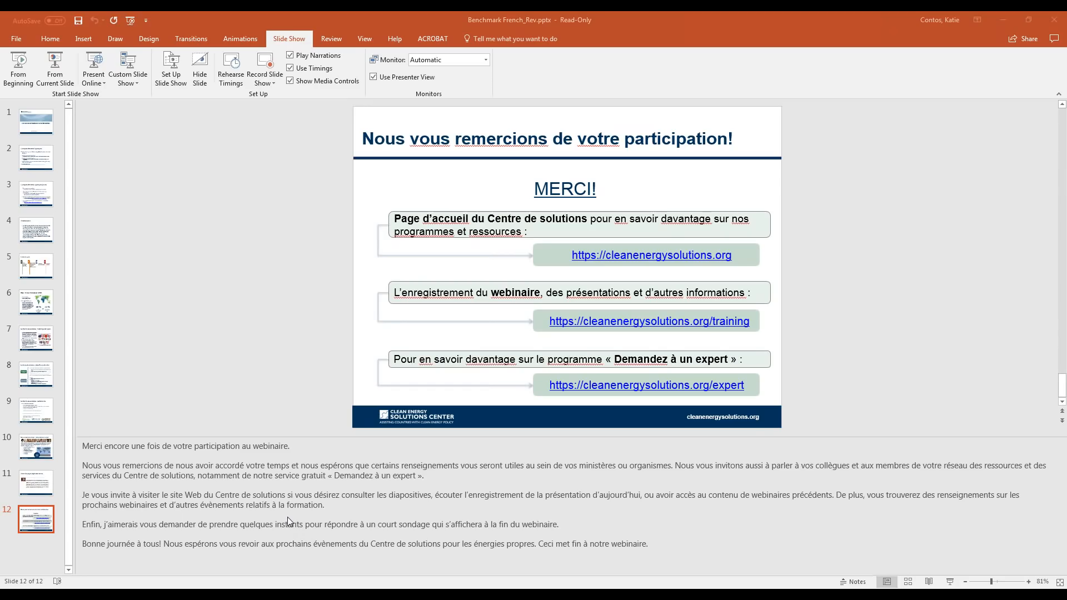
Switch to the PowerPoint presentation and start the slide show from the closing thank-you slide.
{"action": "key", "text": "shift+F5"}
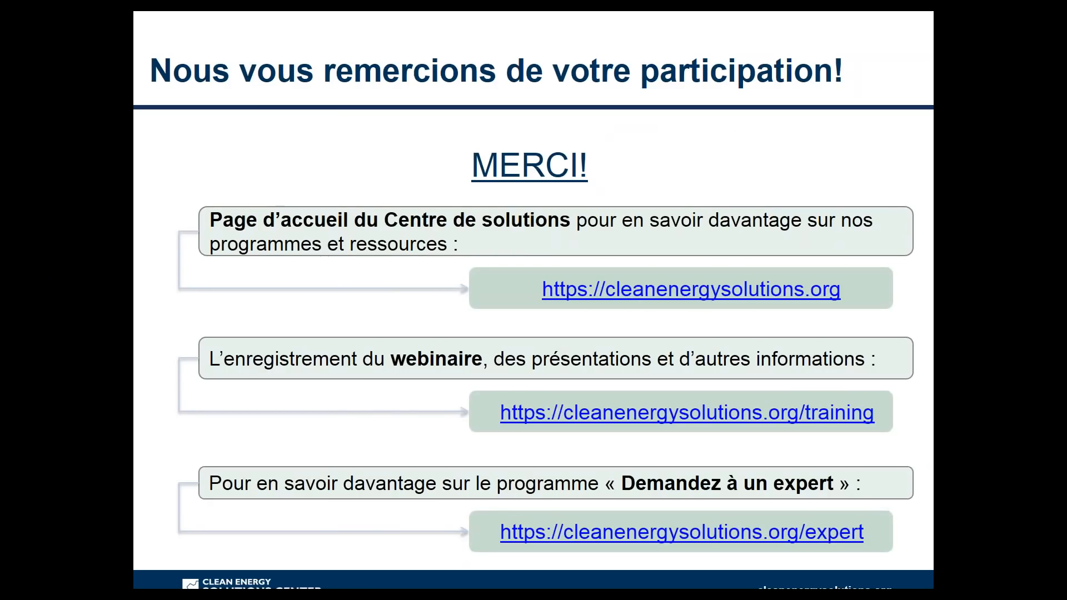